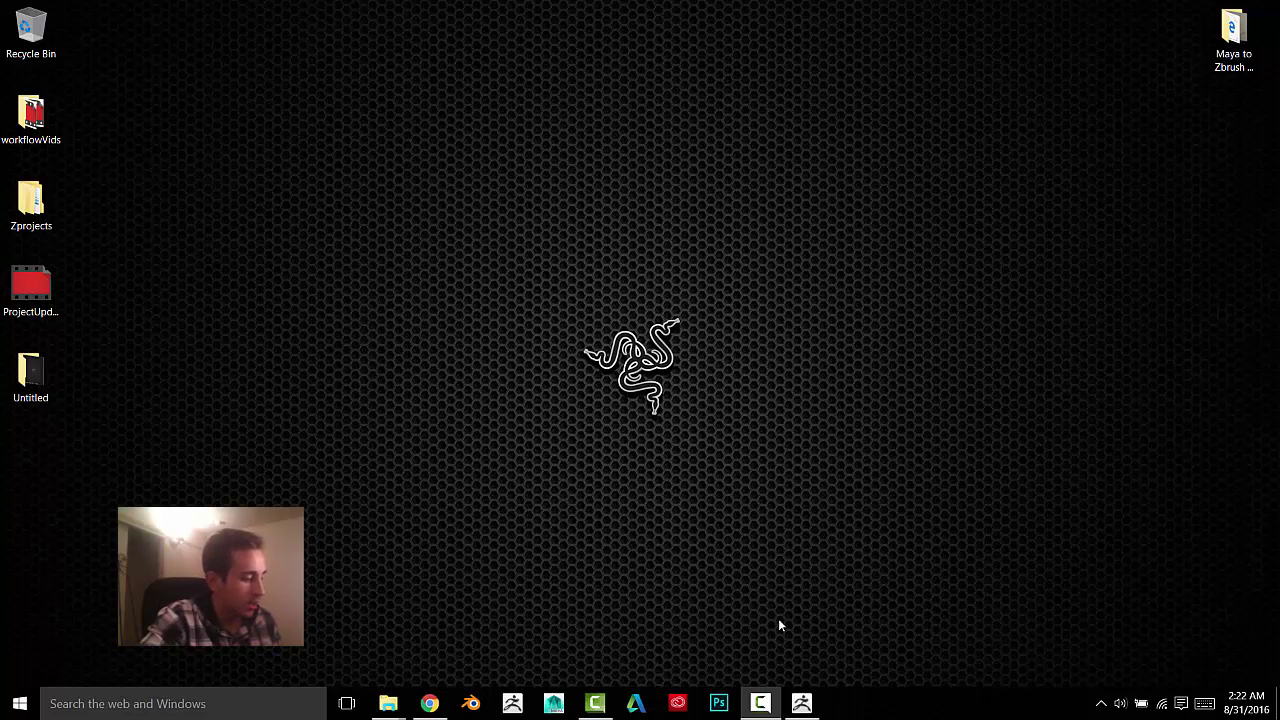
Step: Switch to ZBrush and examine the ZSphere creature against the reference sketch from several angles, with the subtool list open
click(802, 703)
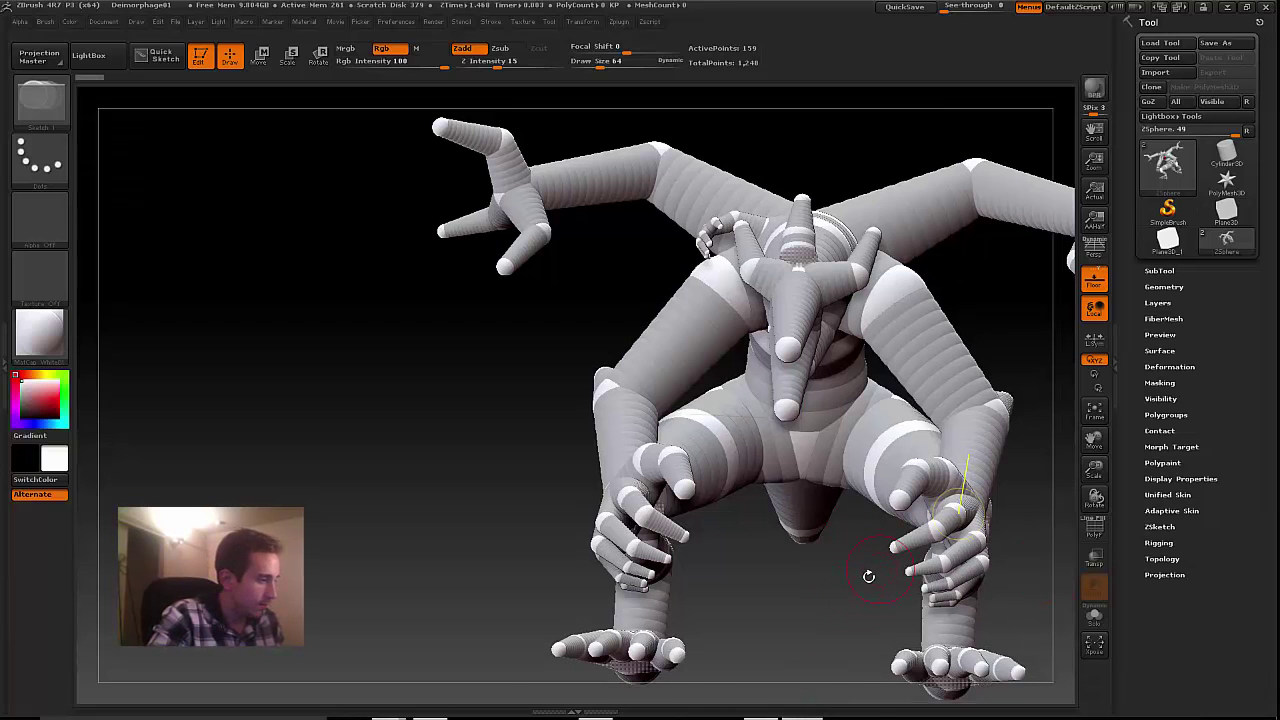
drag(820, 605, 789, 603)
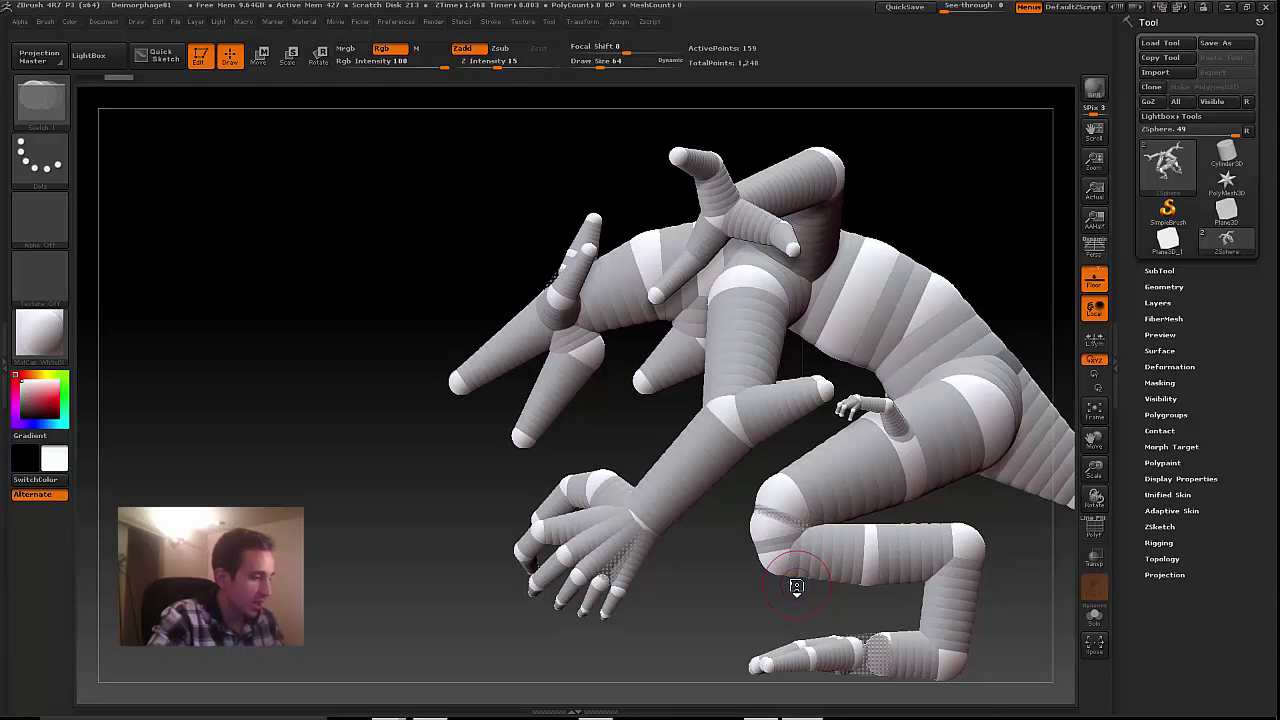
drag(1093, 440, 947, 486)
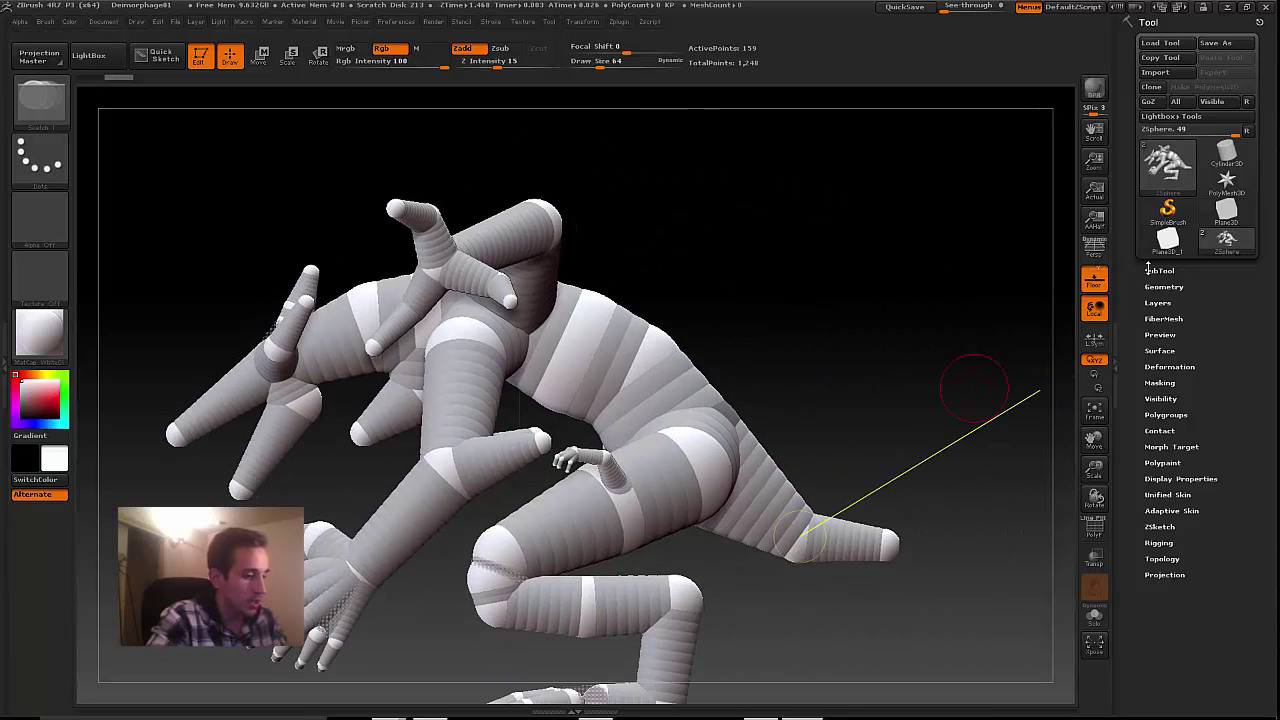
click(1158, 271)
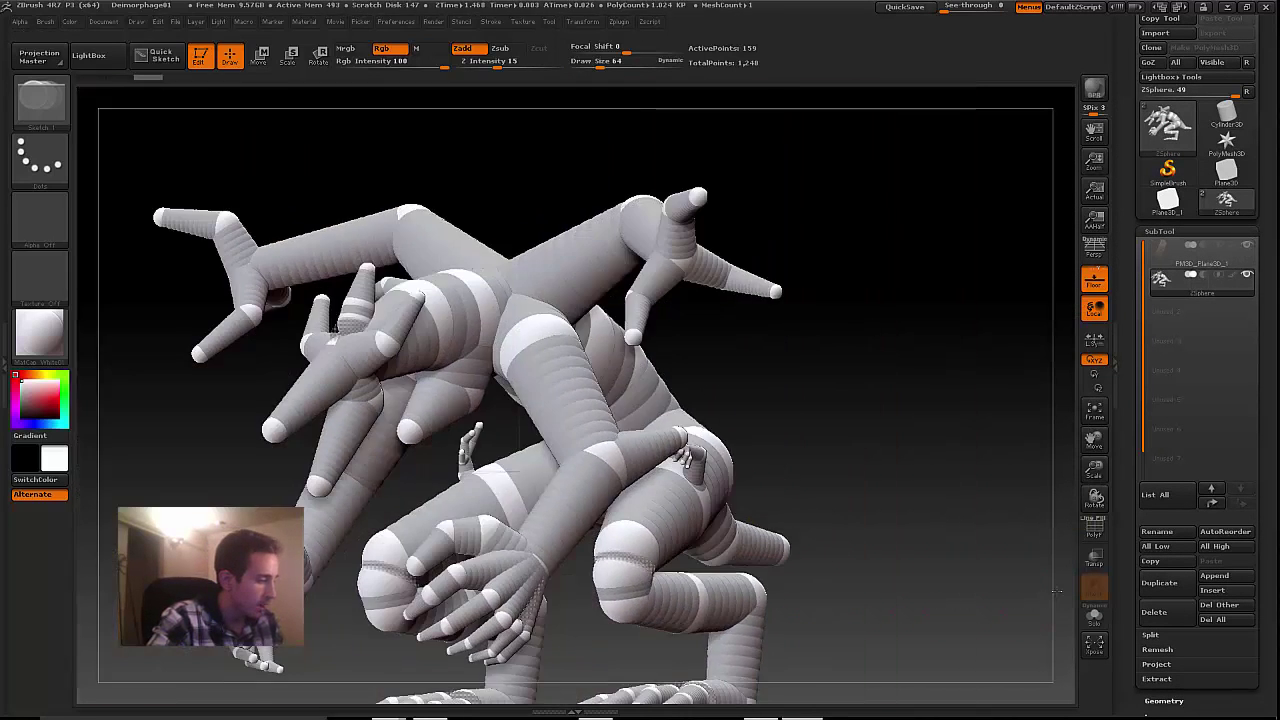
drag(1056, 591, 958, 545)
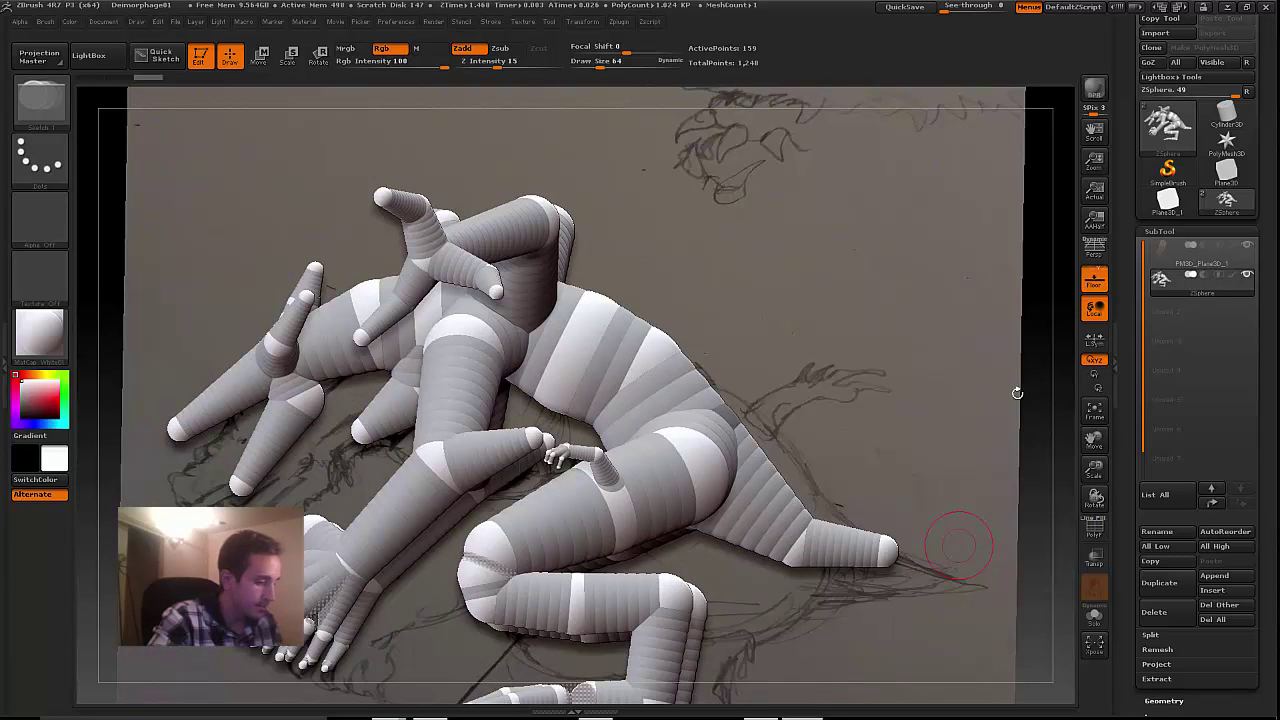
drag(1090, 437, 1183, 403)
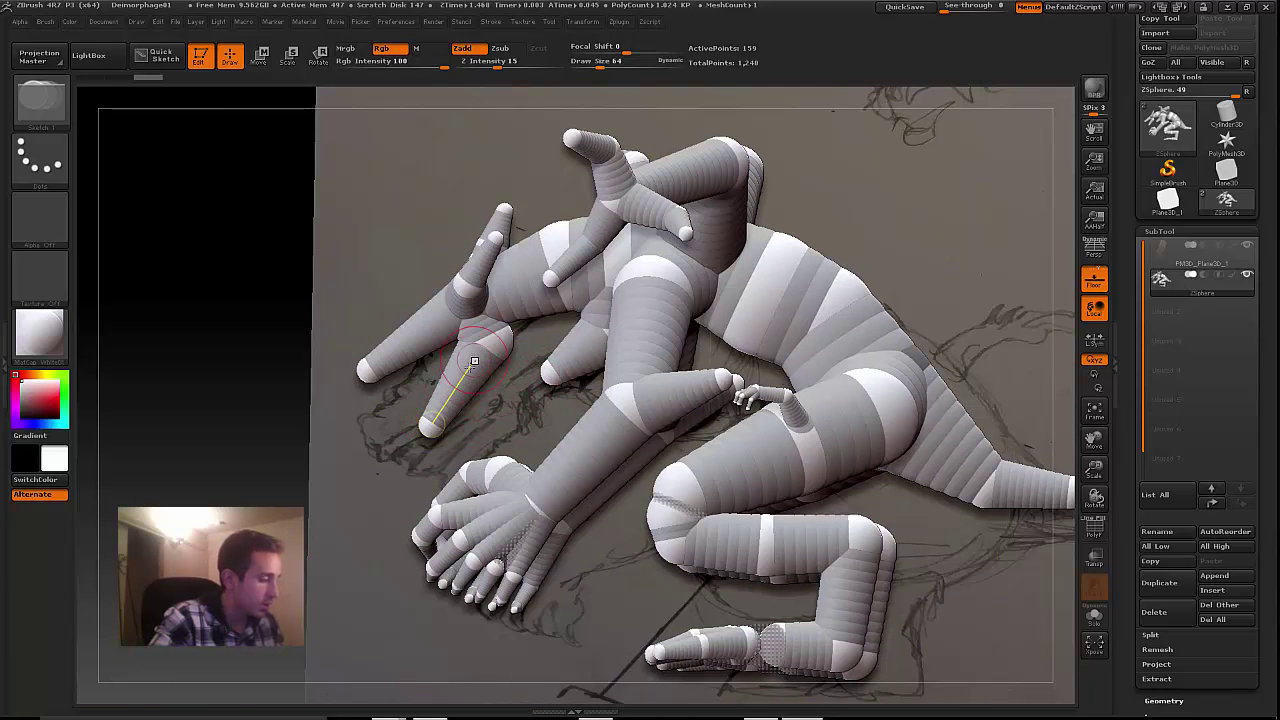
drag(271, 432, 352, 435)
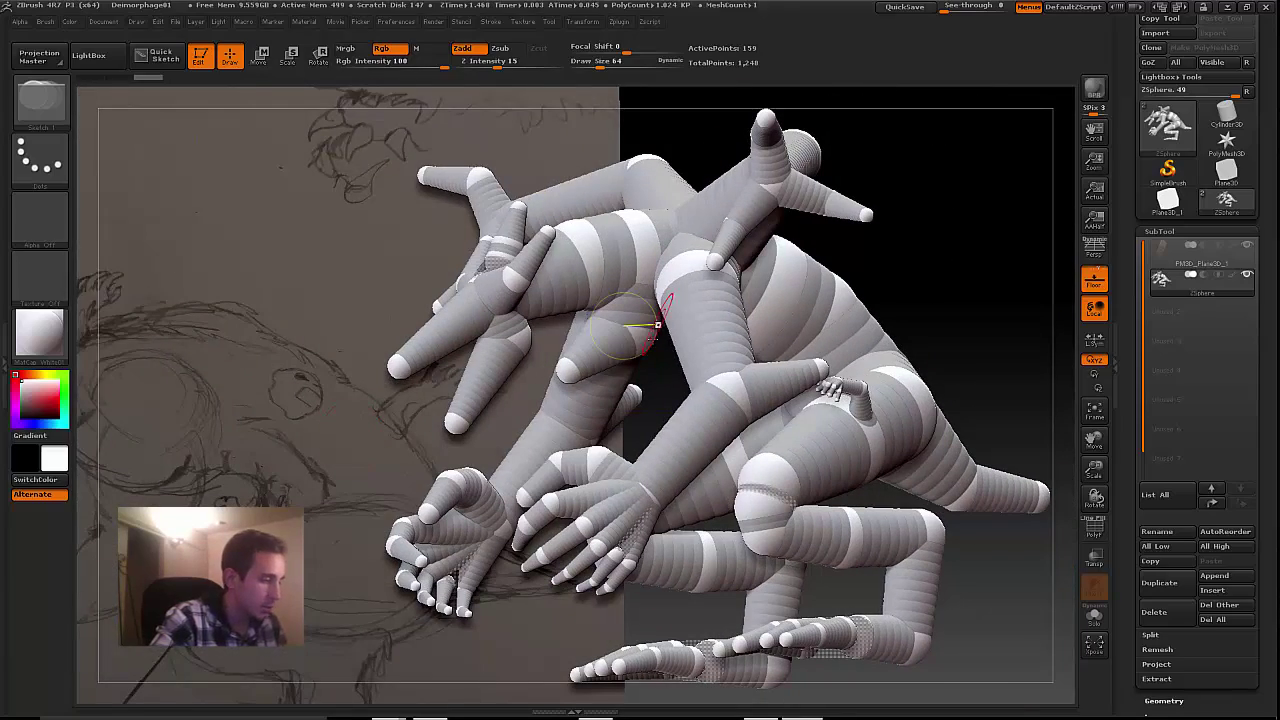
drag(670, 364, 658, 342)
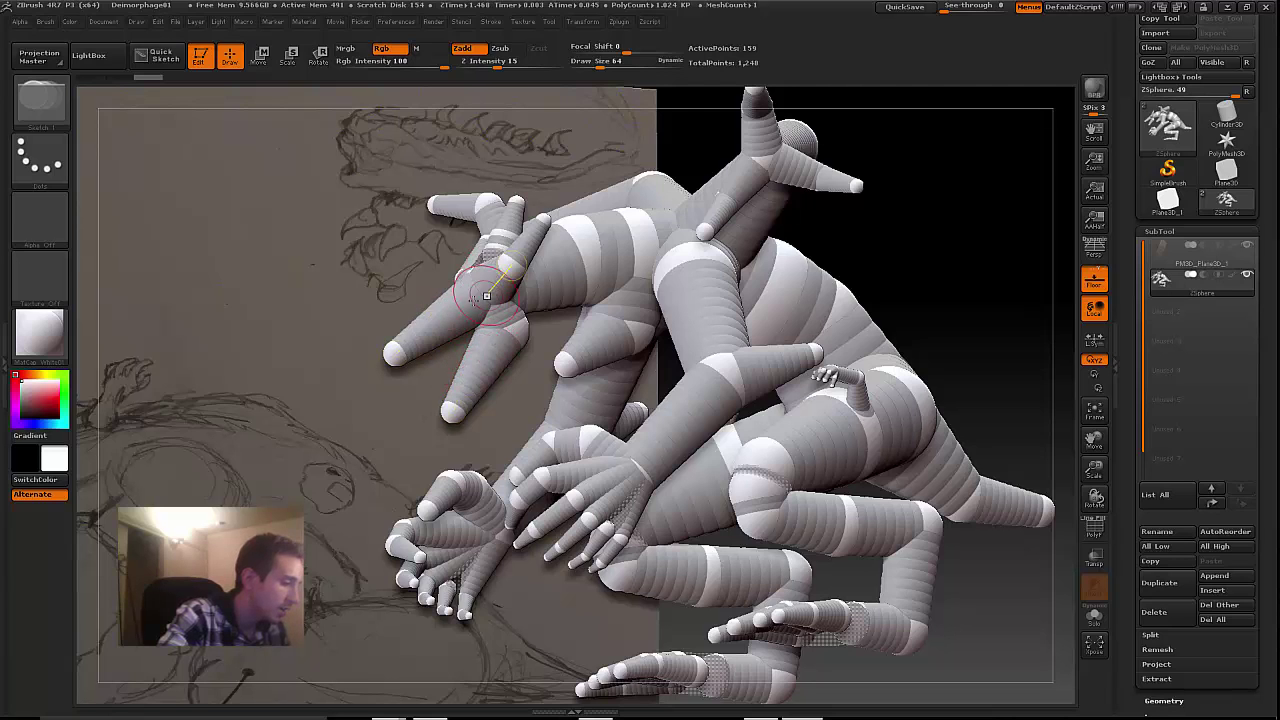
drag(953, 316, 977, 326)
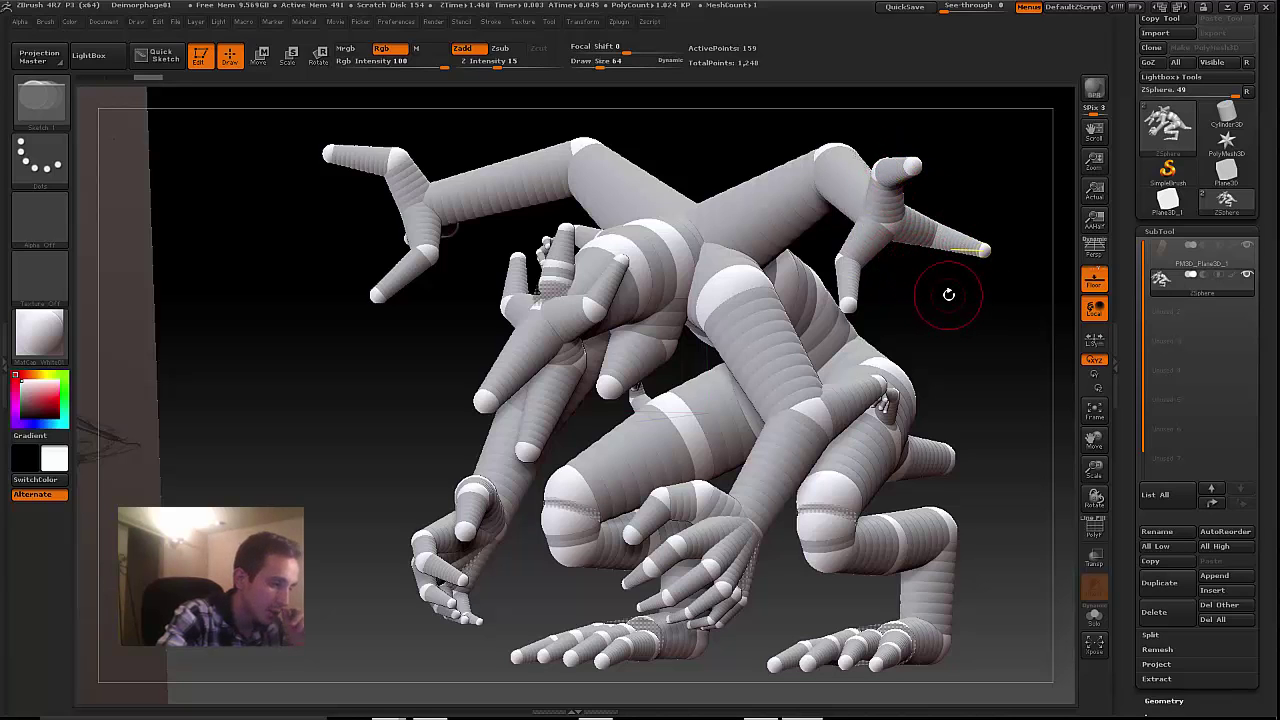
drag(997, 472, 876, 478)
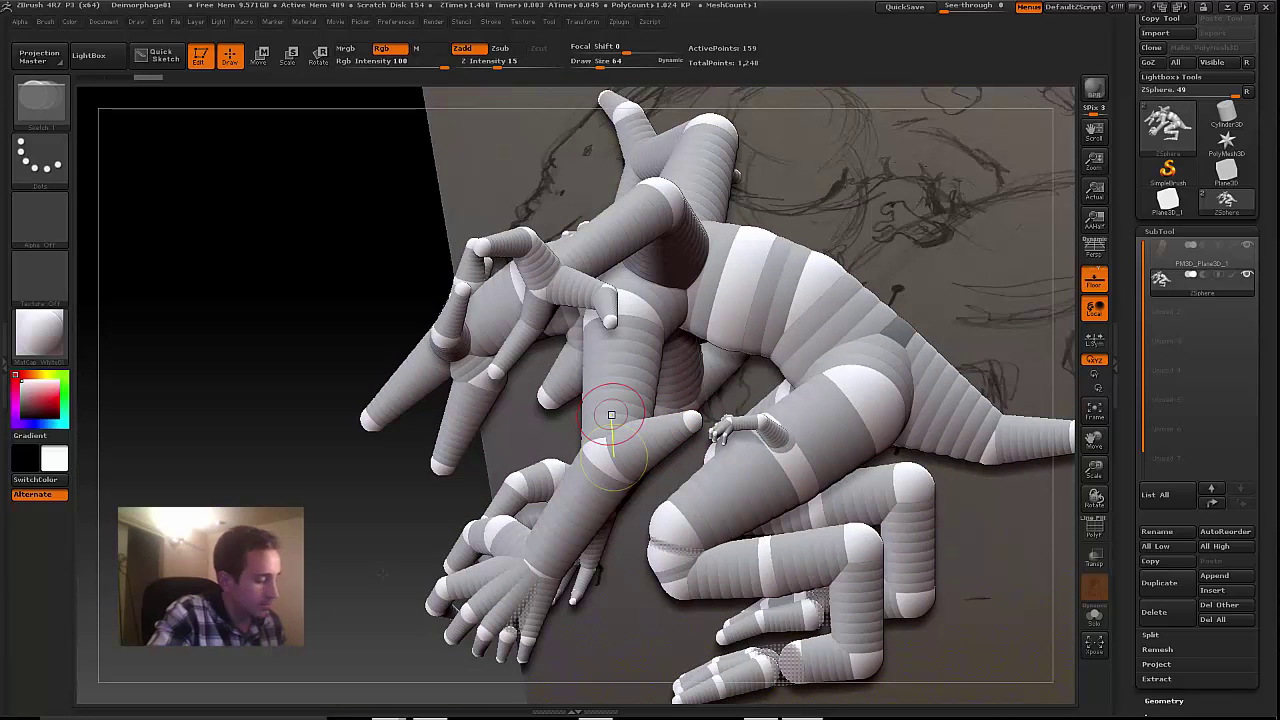
mouse_move(371, 597)
mouse_down()
mouse_move(493, 548)
mouse_move(445, 545)
mouse_up()
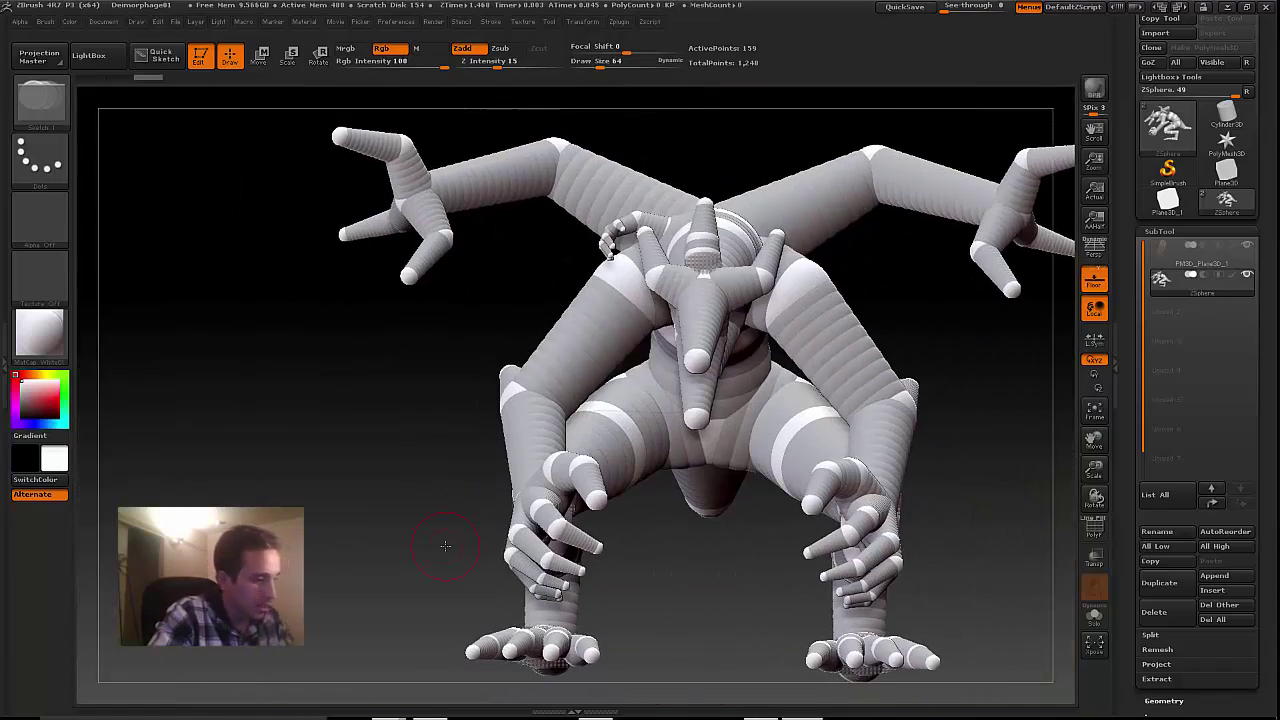
Step: Hide the PM3D_Plane3D_1 reference sketch subtool so only the ZSphere creature shows
click(1248, 246)
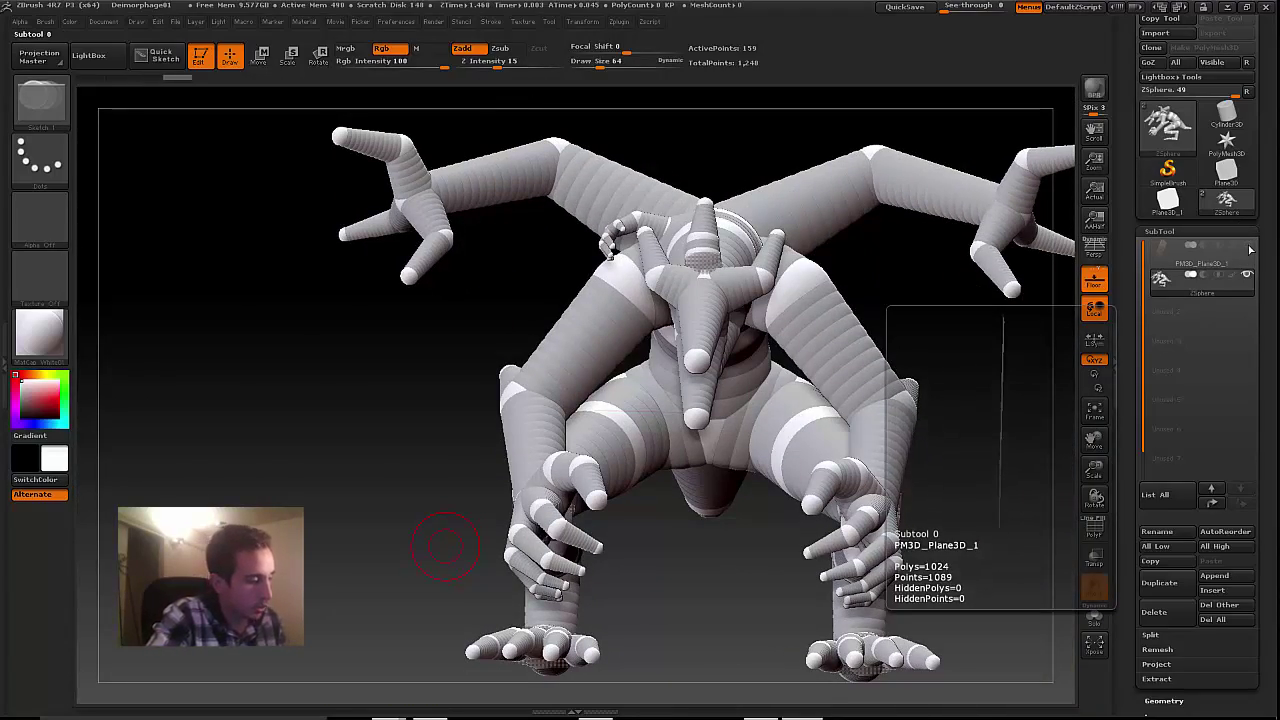
drag(986, 491, 935, 496)
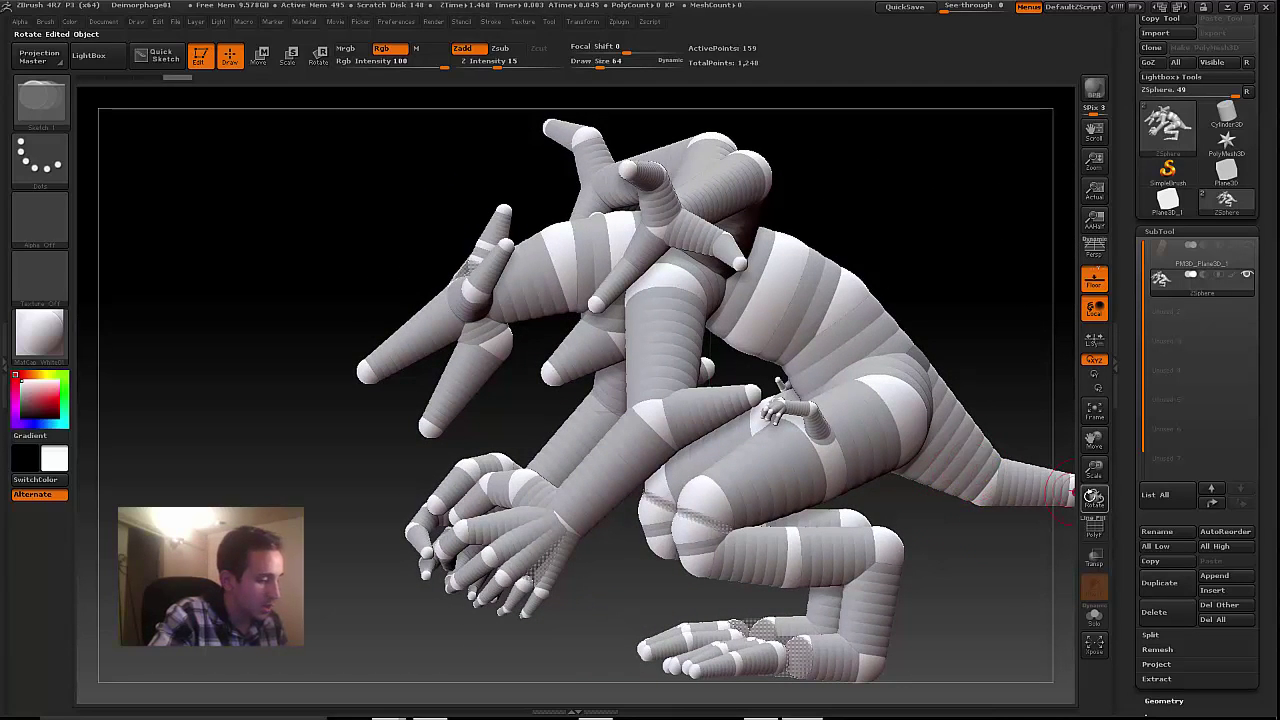
drag(1094, 468, 1092, 446)
key(space)
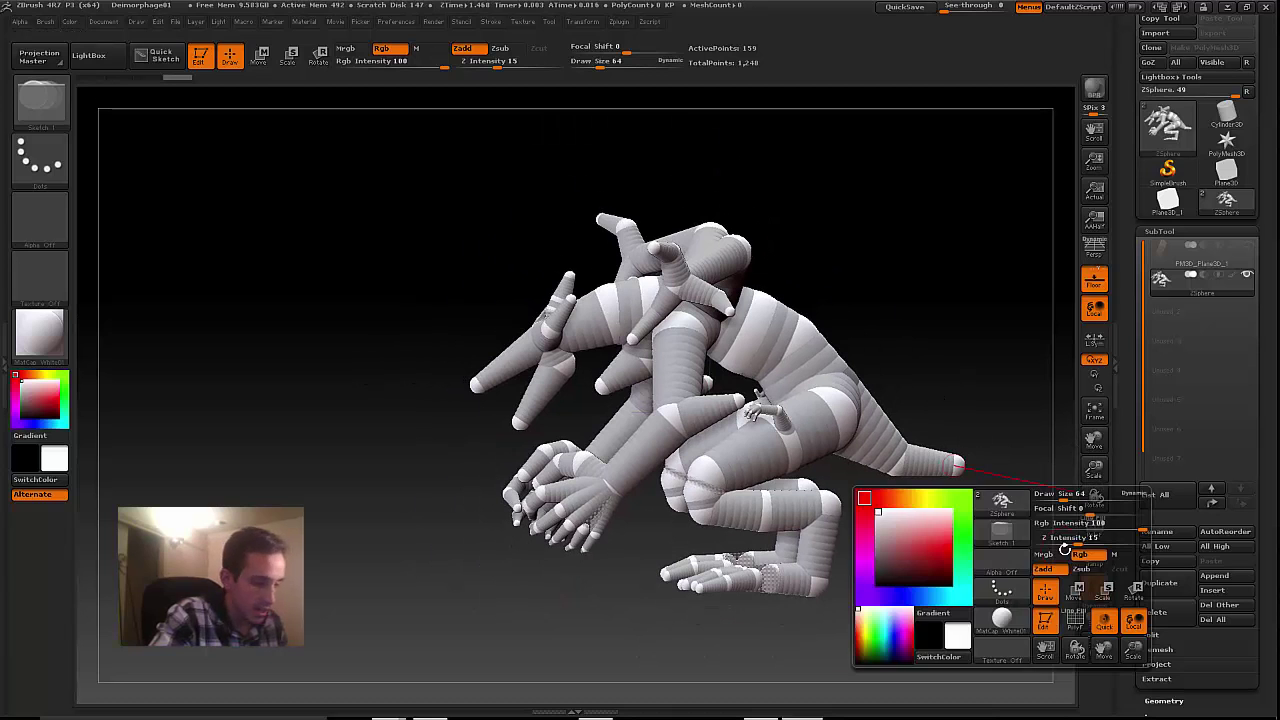
Step: Preview the creature's adaptive skin mesh, inspect it from several angles, and return to the ZSphere display
key(a)
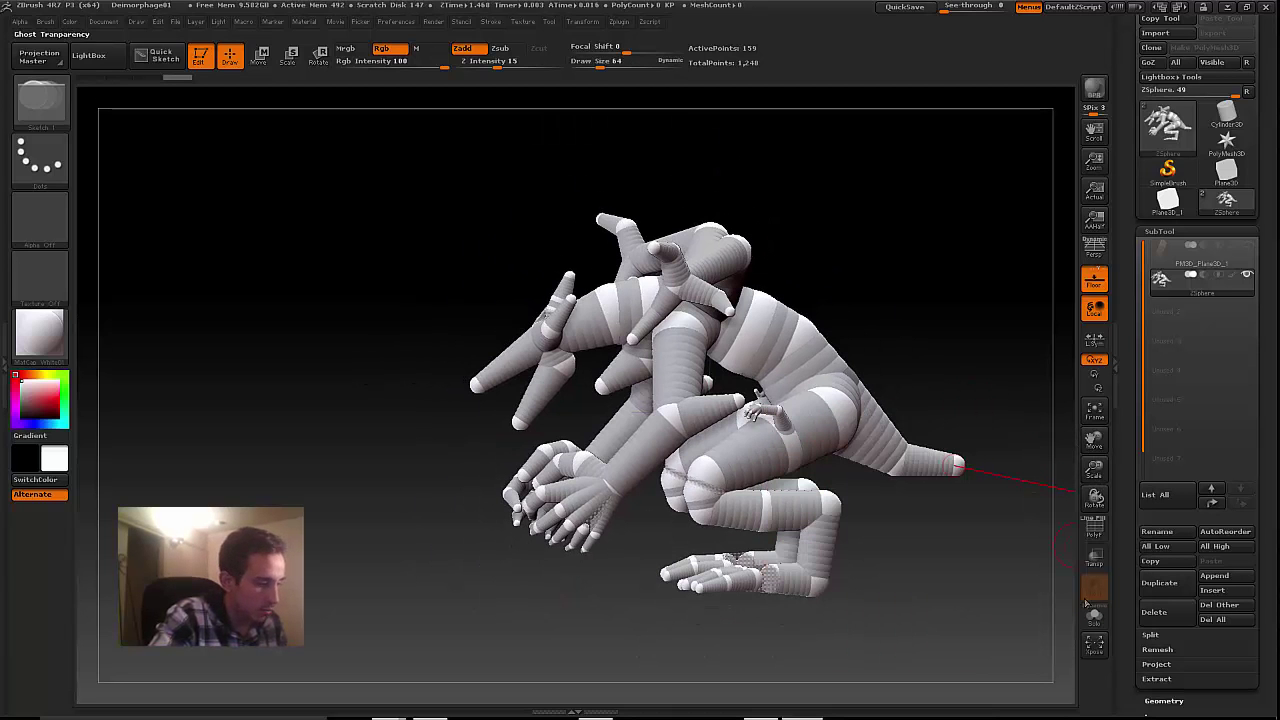
drag(953, 565, 1020, 562)
drag(902, 592, 906, 587)
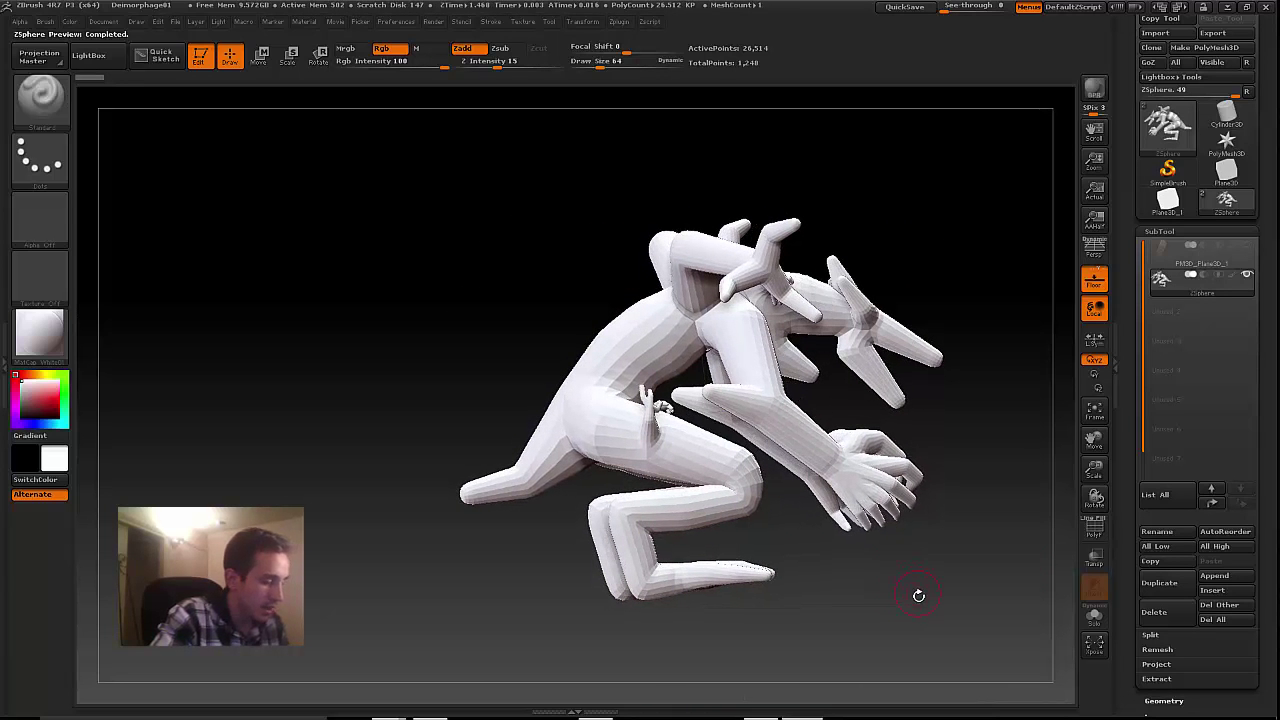
drag(898, 609, 844, 578)
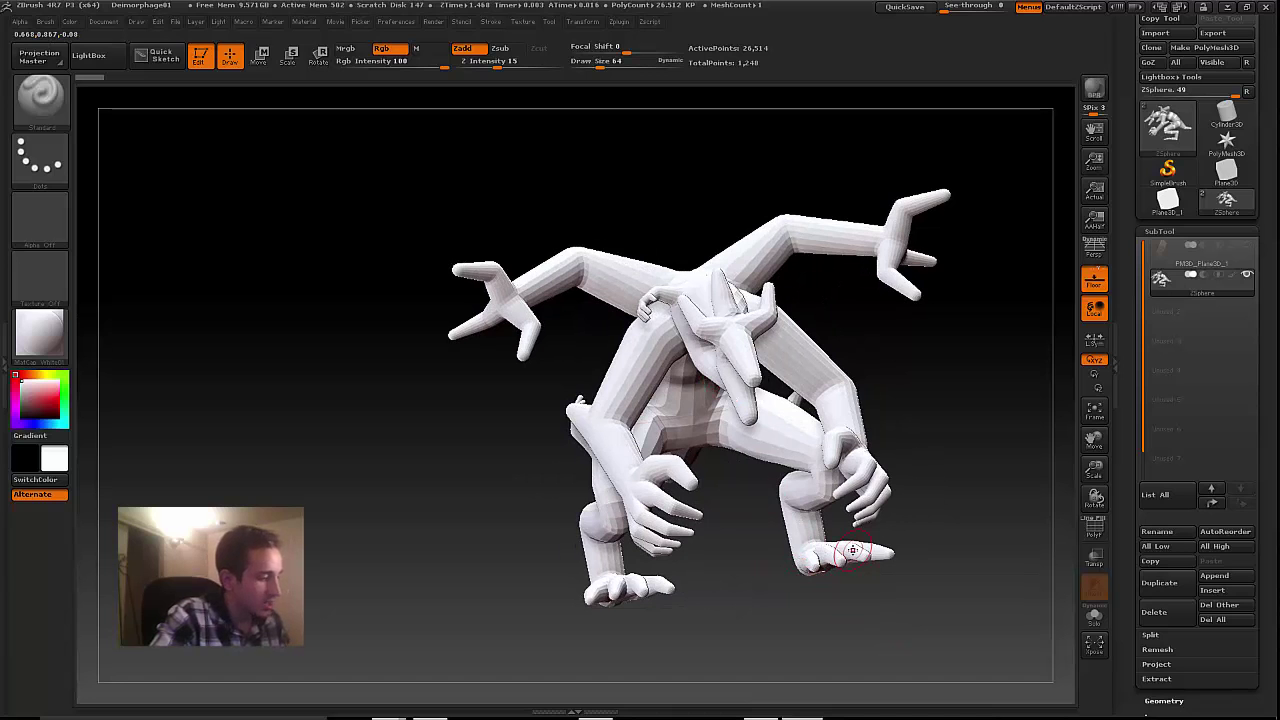
drag(926, 601, 1025, 579)
key(a)
drag(502, 524, 546, 519)
mouse_move(745, 598)
mouse_down()
mouse_move(698, 598)
mouse_move(757, 606)
mouse_up()
Step: Open the creature's Adaptive Skin settings and turn on the skin preview
drag(1129, 610, 1162, 387)
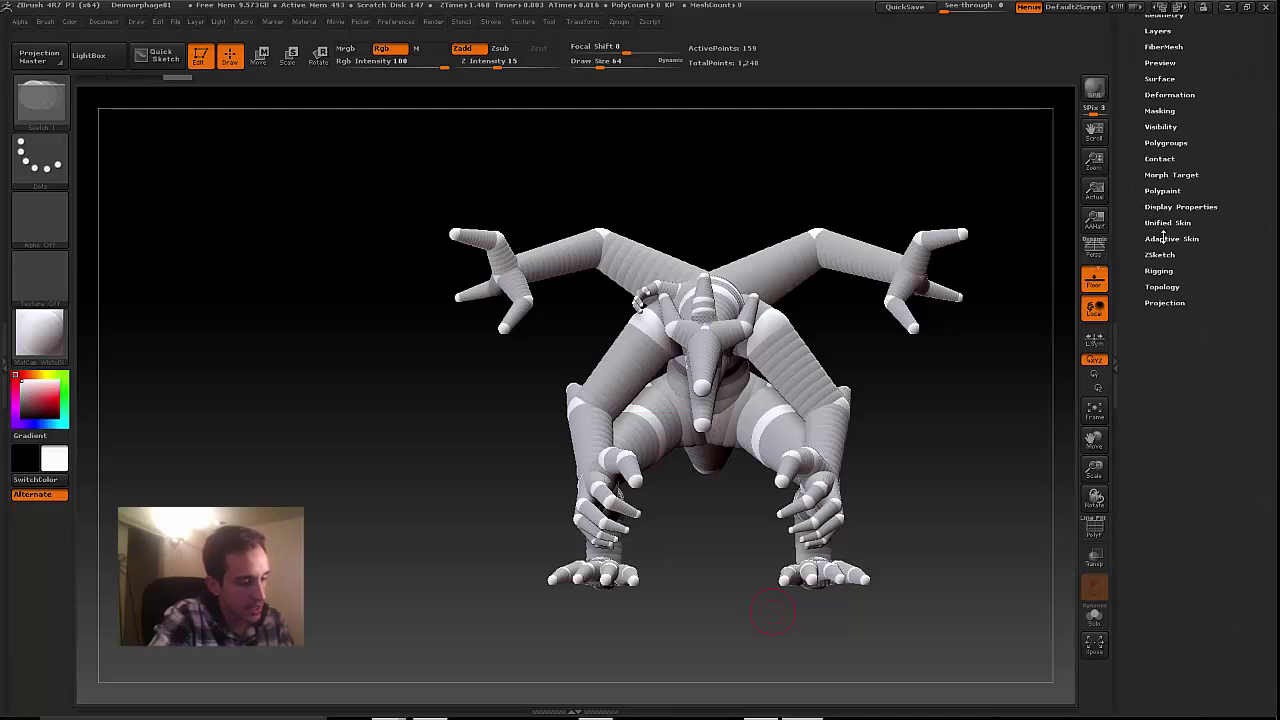
drag(1130, 202, 1126, 270)
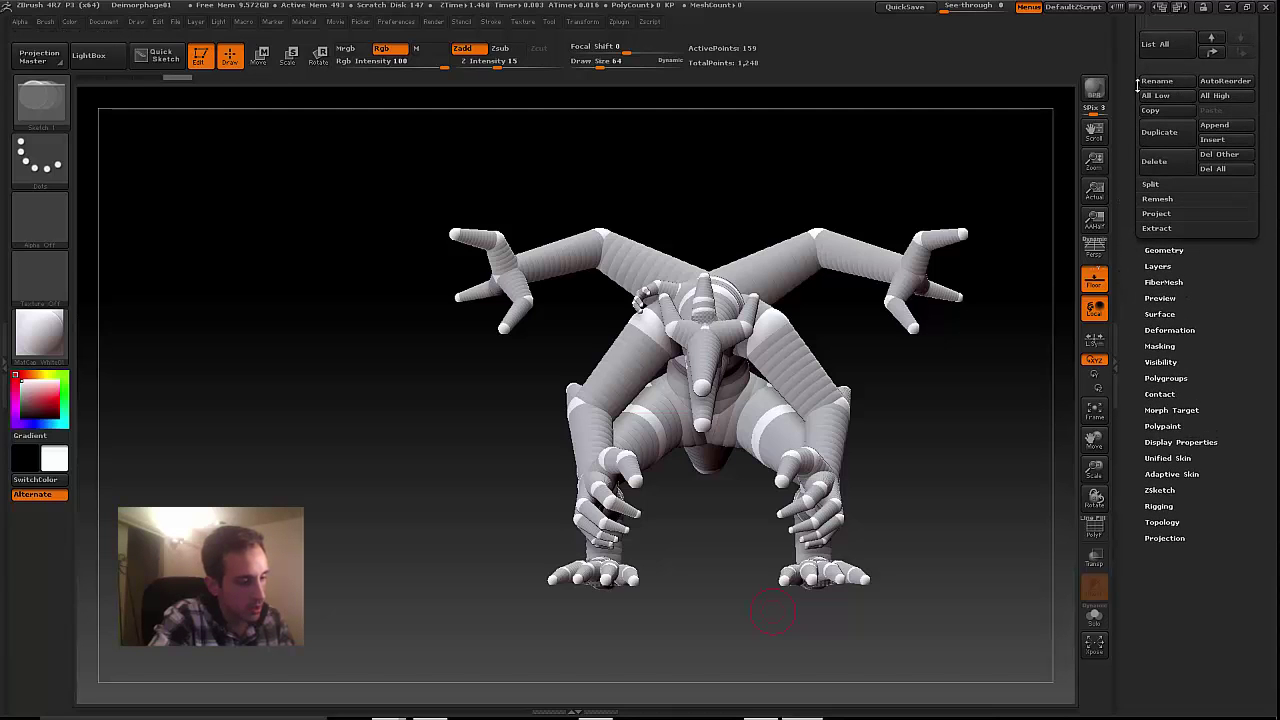
scroll(1129, 291, down, 2)
click(1160, 386)
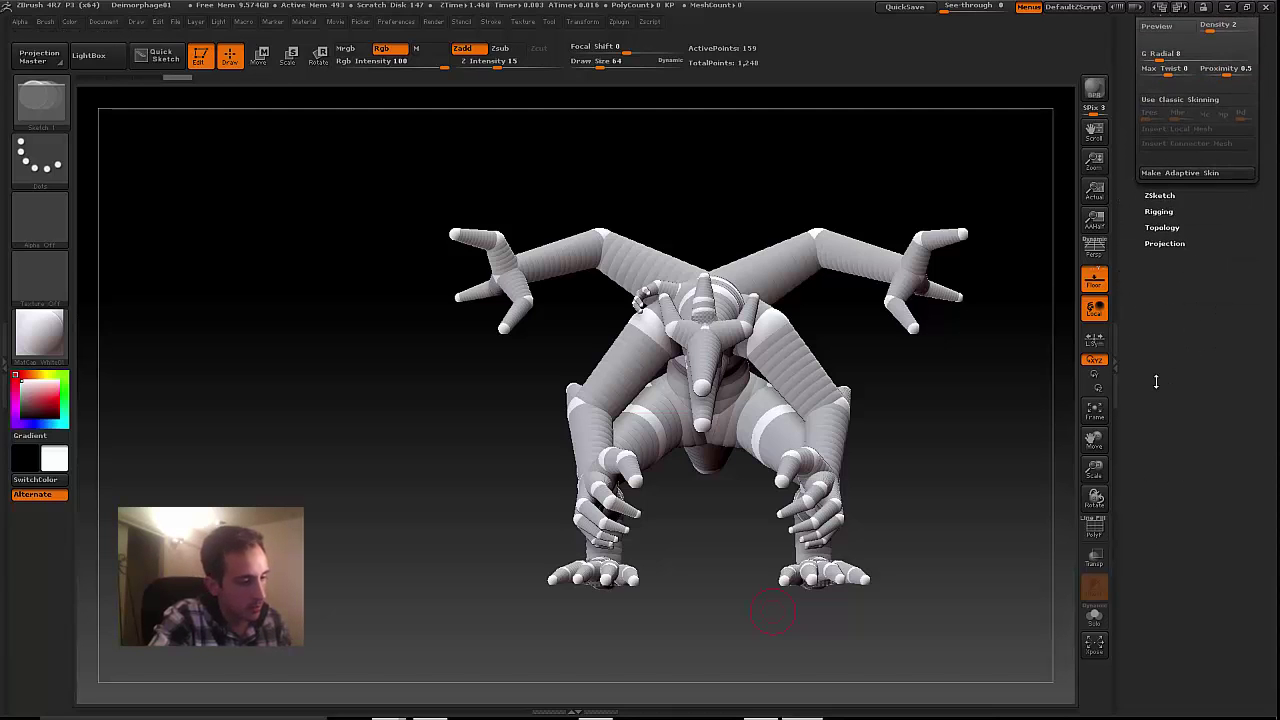
scroll(1222, 420, up, 4)
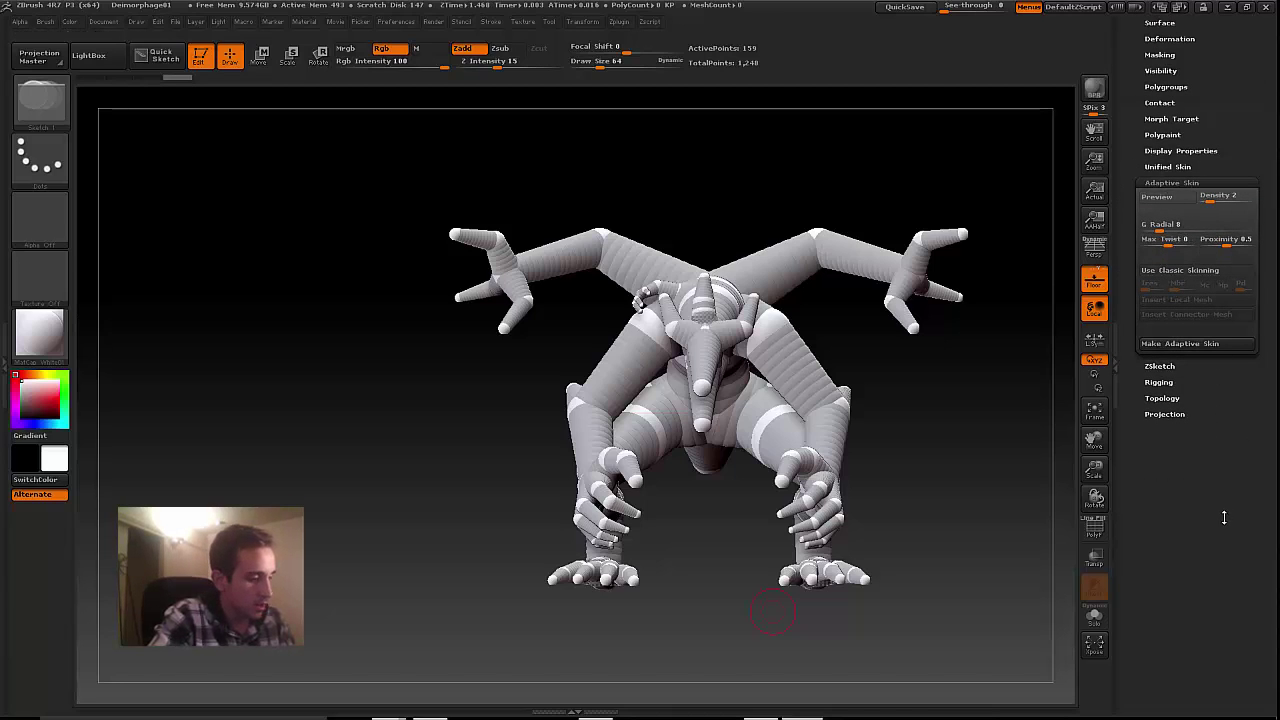
scroll(1219, 540, up, 2)
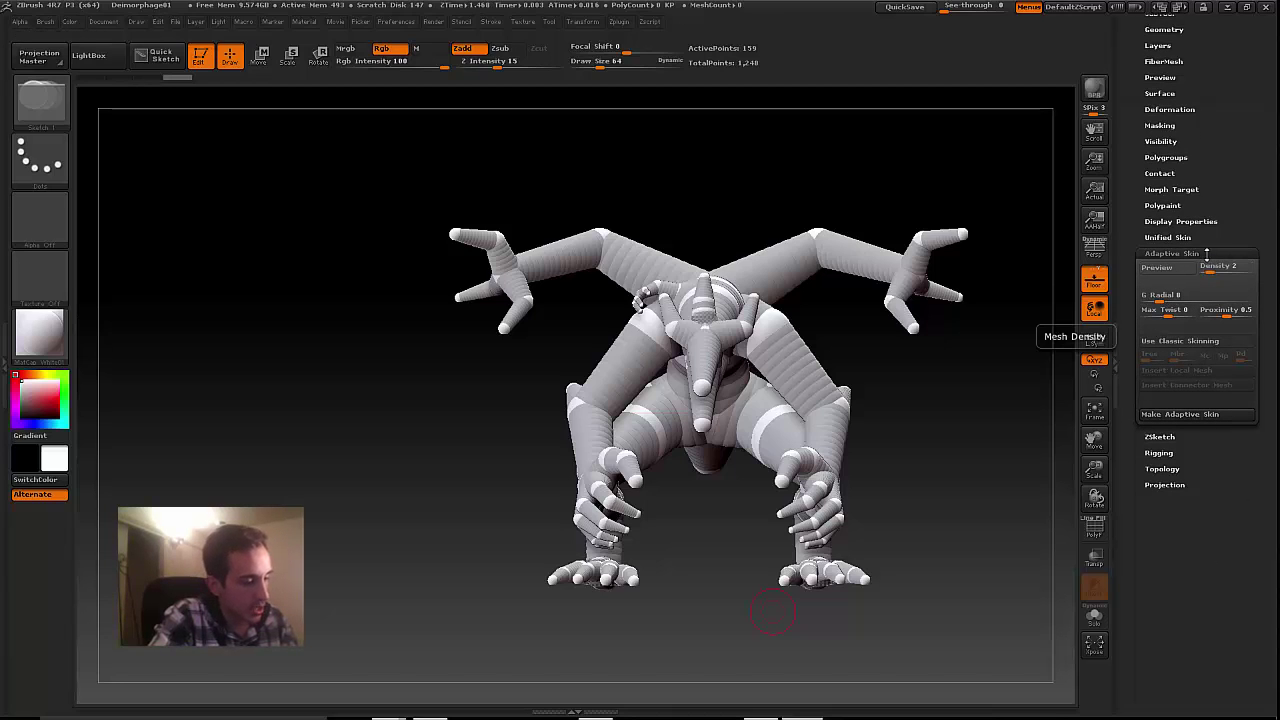
key(a)
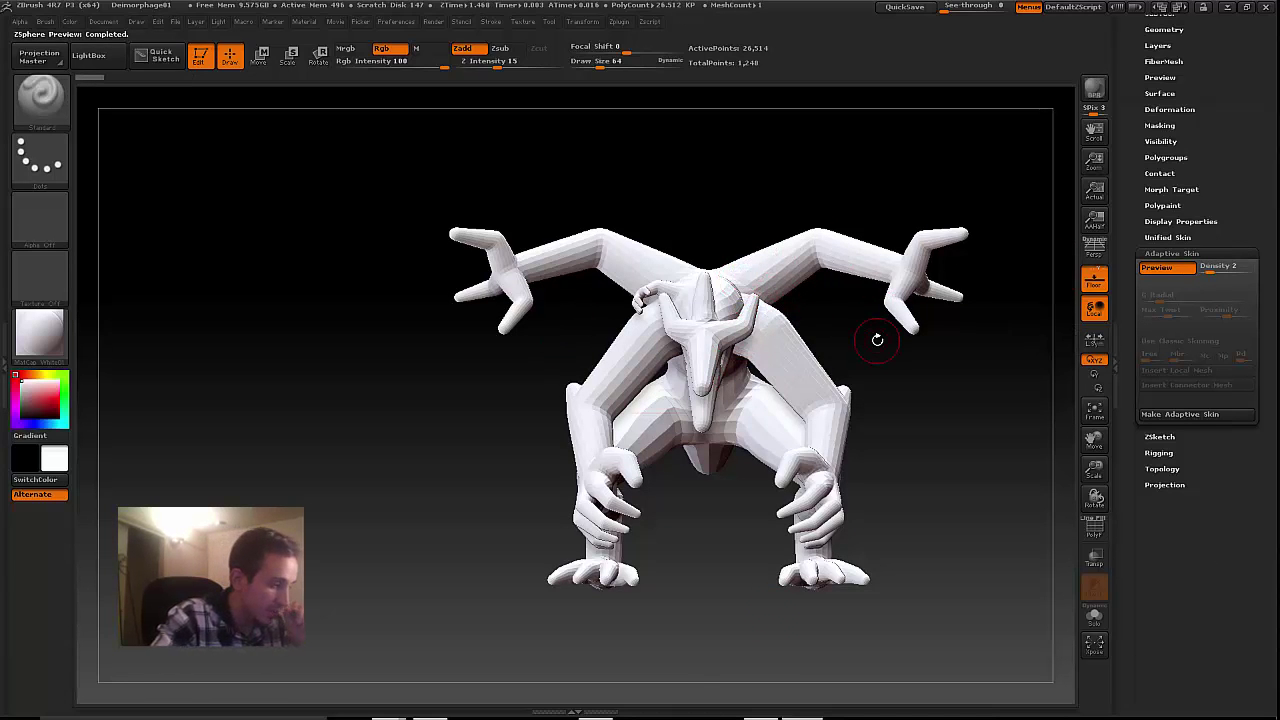
Step: Compare the previewed creature mesh at adaptive skin density 1 and density 2, ending on density 2
drag(1212, 268, 1191, 290)
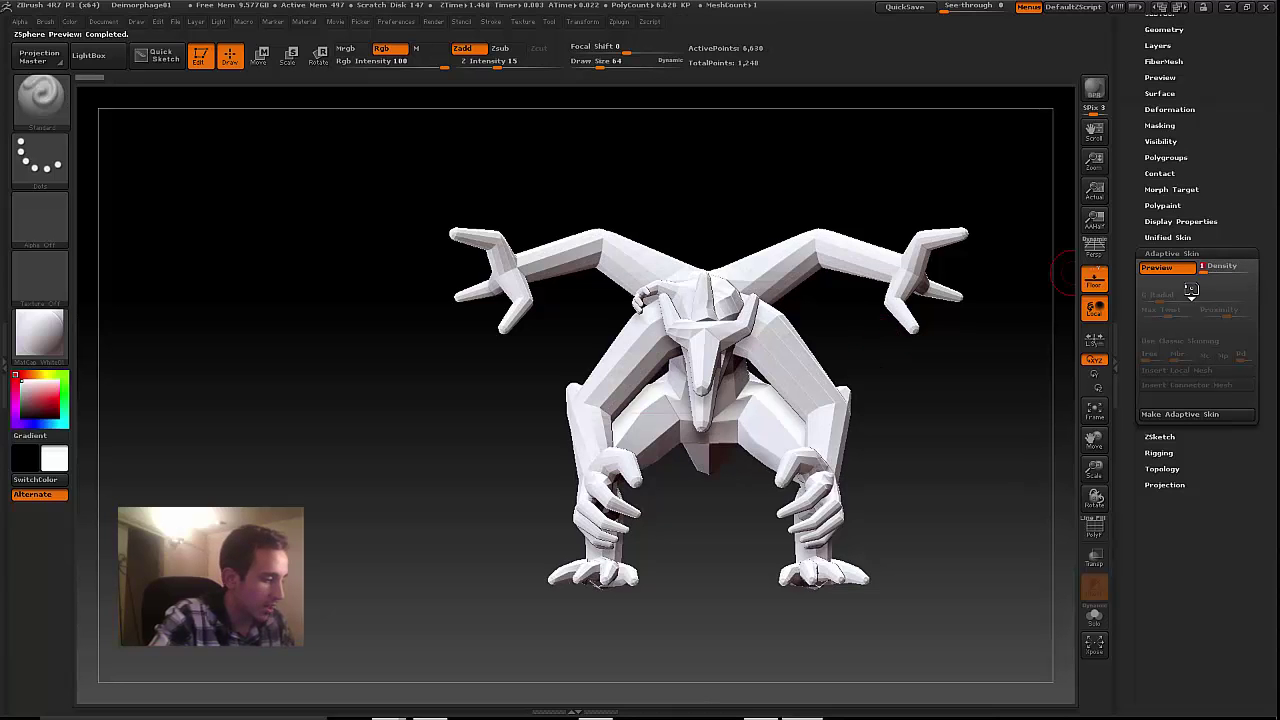
drag(717, 530, 845, 608)
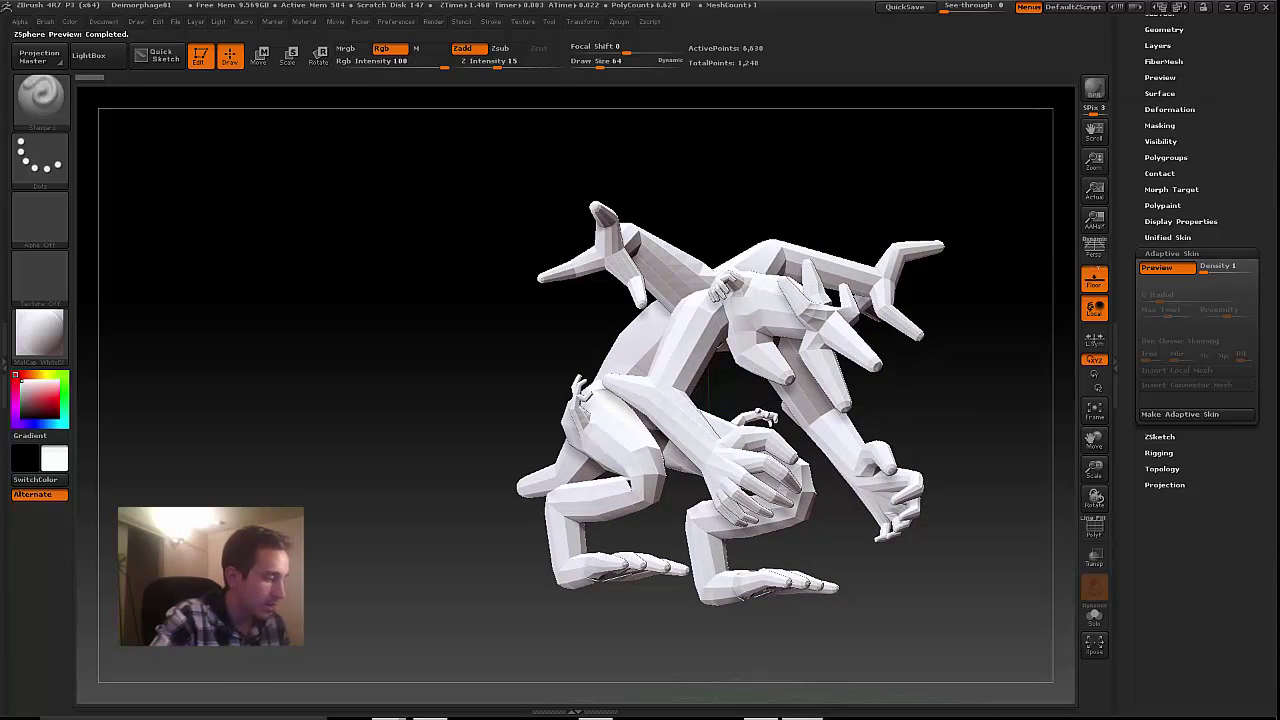
drag(1204, 269, 1216, 269)
click(1209, 267)
drag(966, 559, 950, 559)
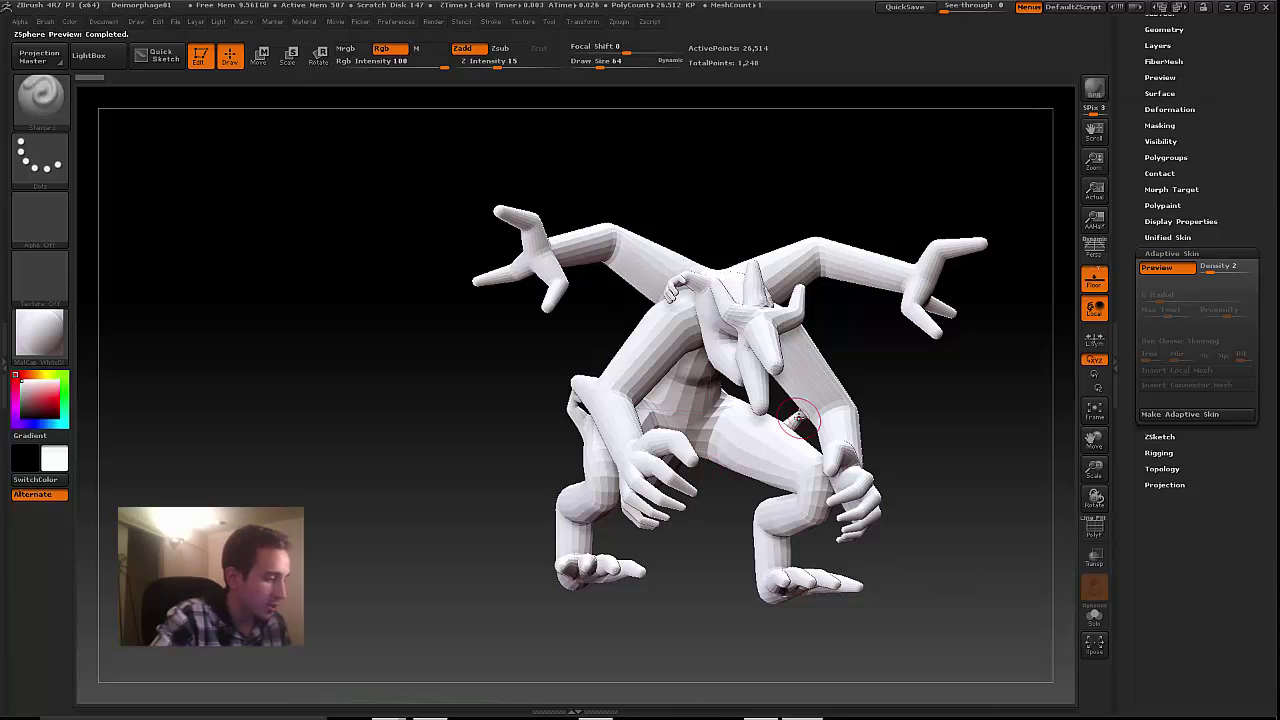
drag(719, 578, 669, 553)
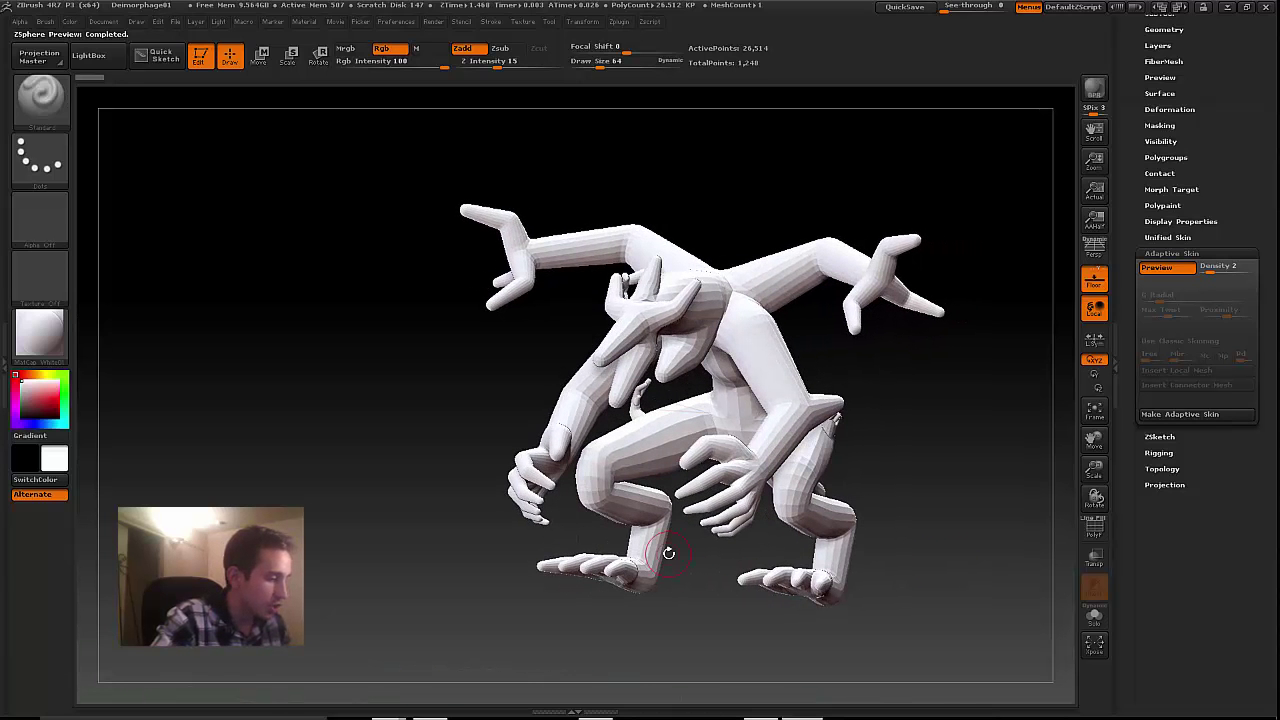
drag(455, 448, 428, 486)
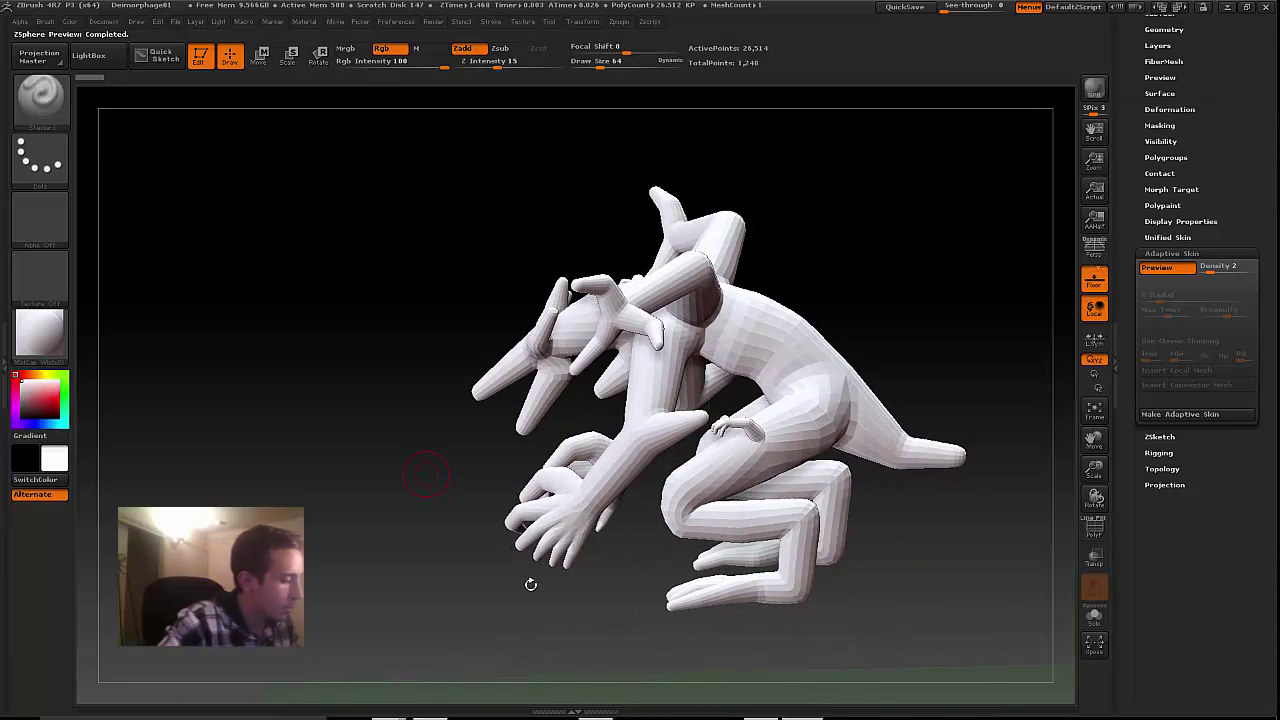
Step: Turn off the skin preview and make an adaptive skin mesh from the ZSphere creature
drag(1144, 580, 1147, 603)
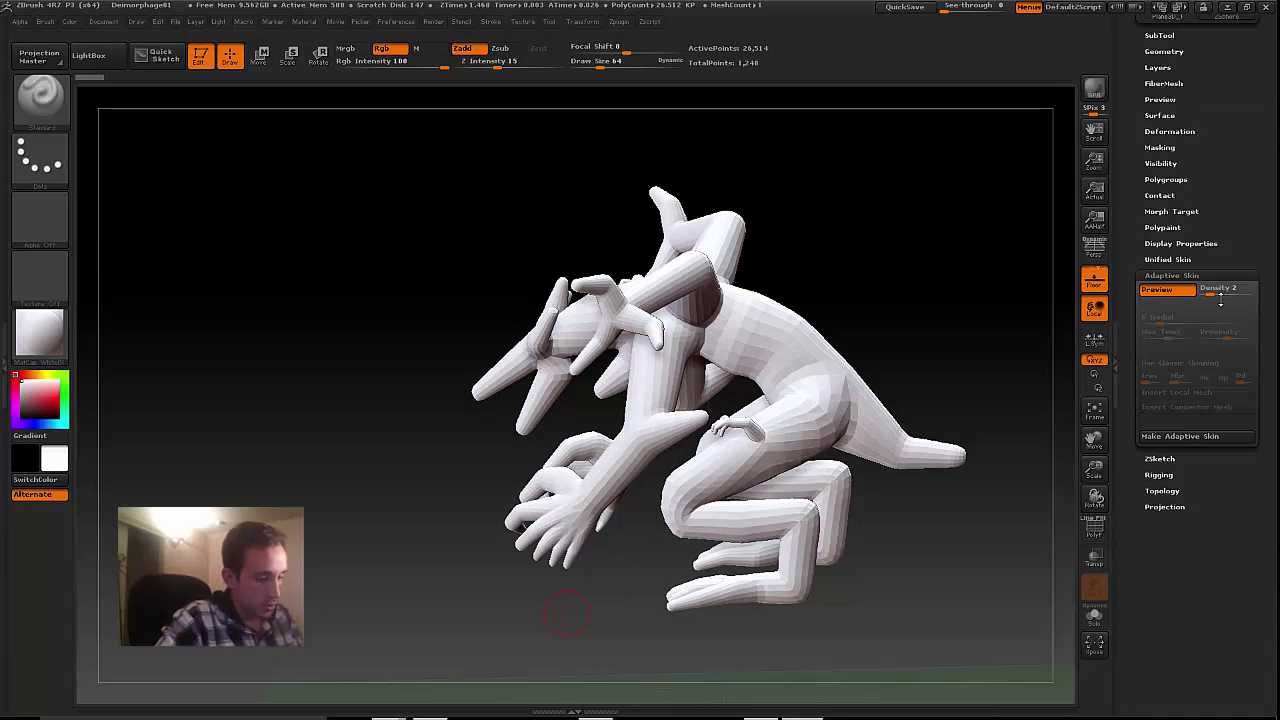
key(a)
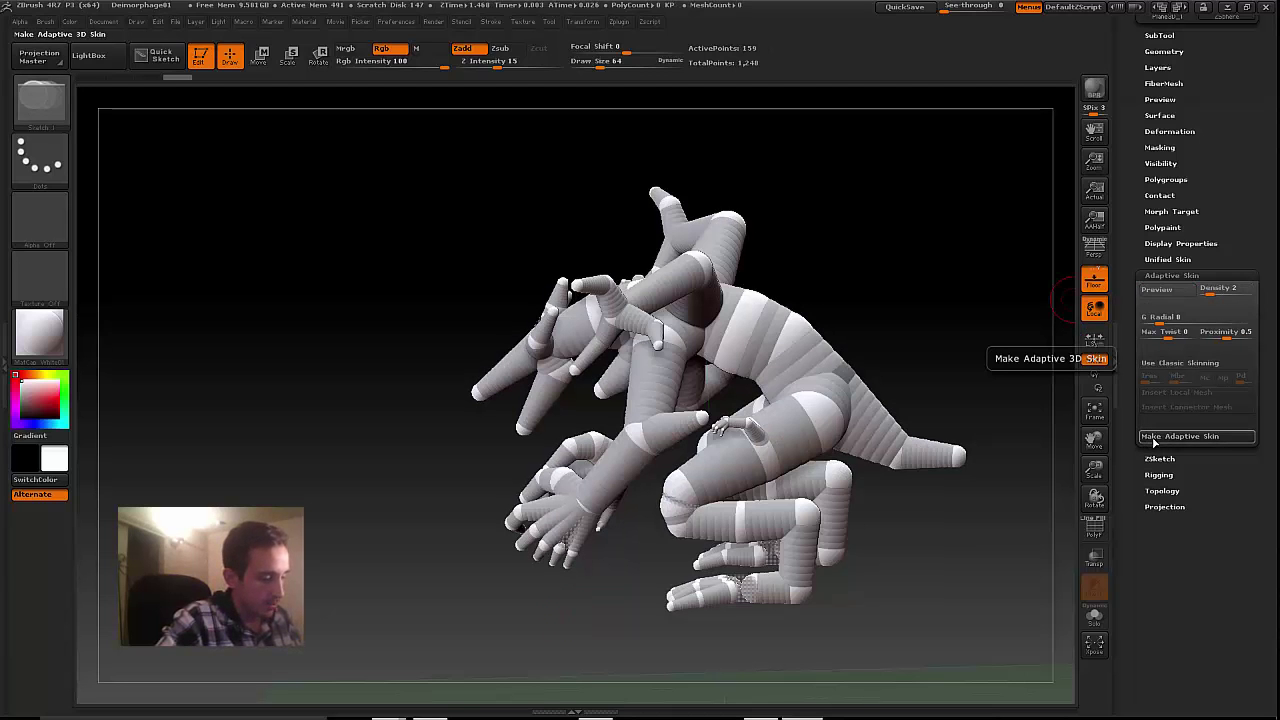
click(1155, 441)
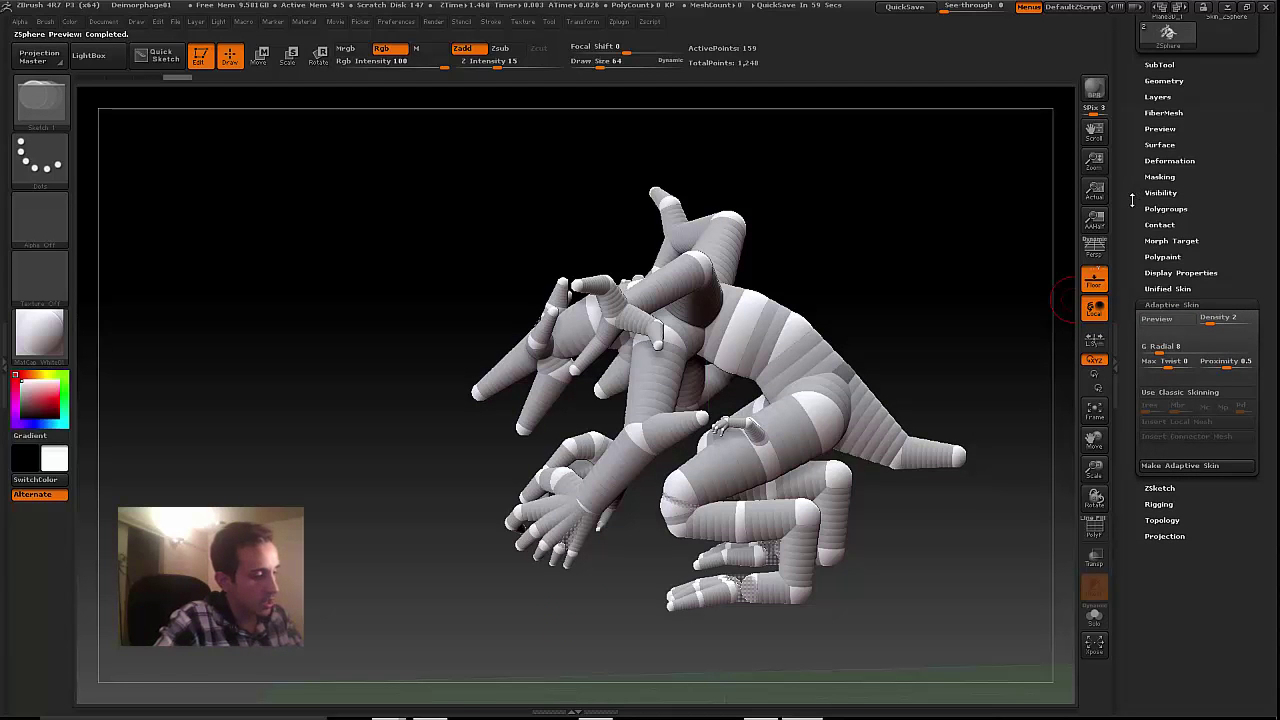
Step: Check the Skin_ZSphere tool with its subtool list open, and return to the original ZSphere tool
drag(1135, 200, 1132, 313)
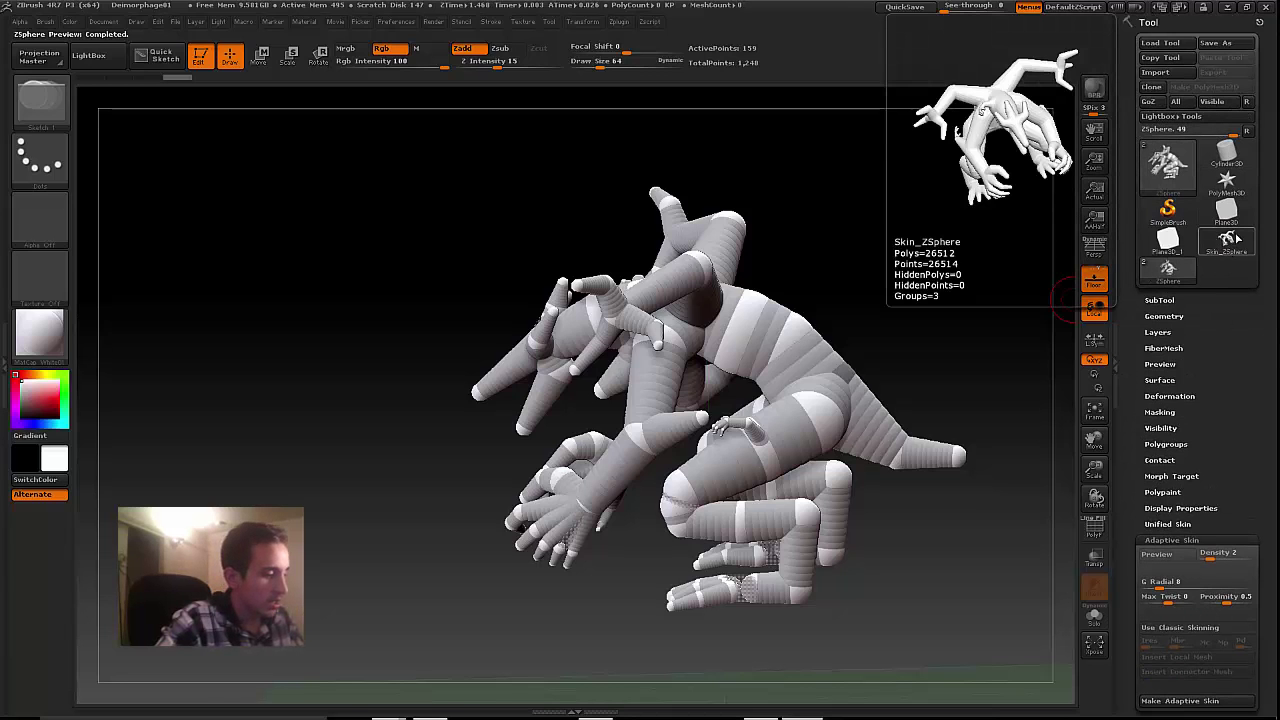
click(1157, 300)
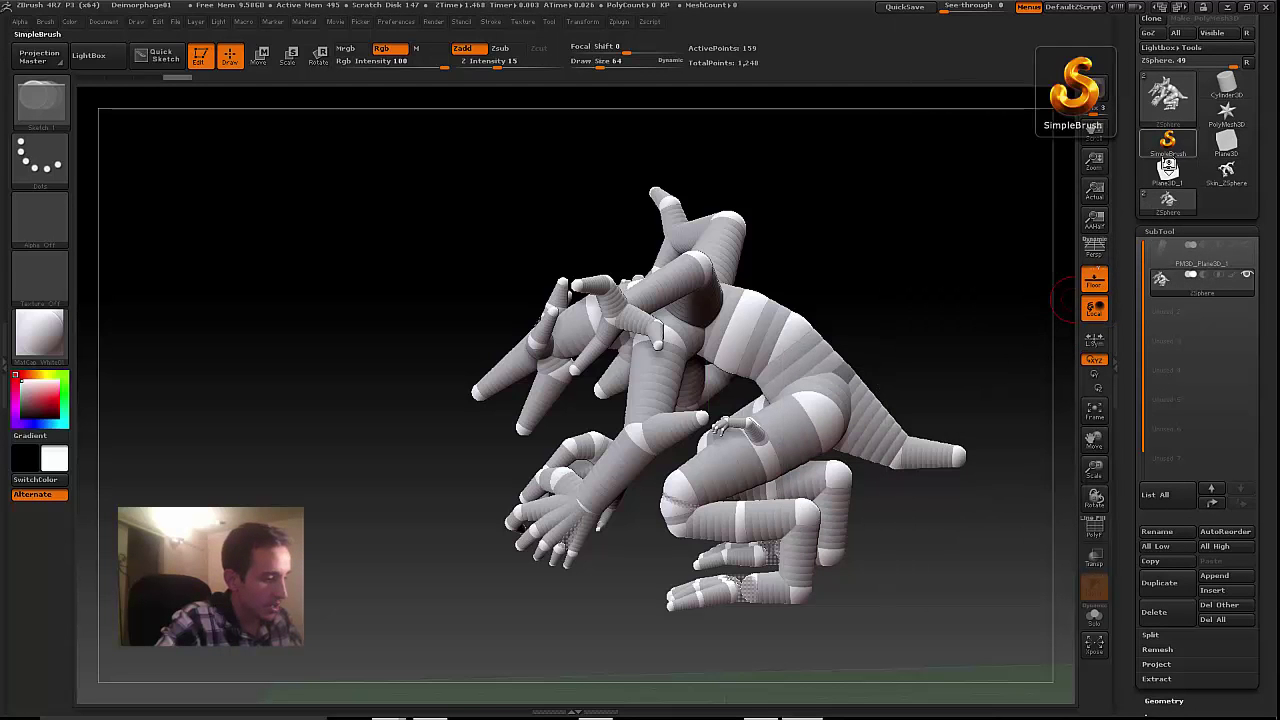
click(1230, 180)
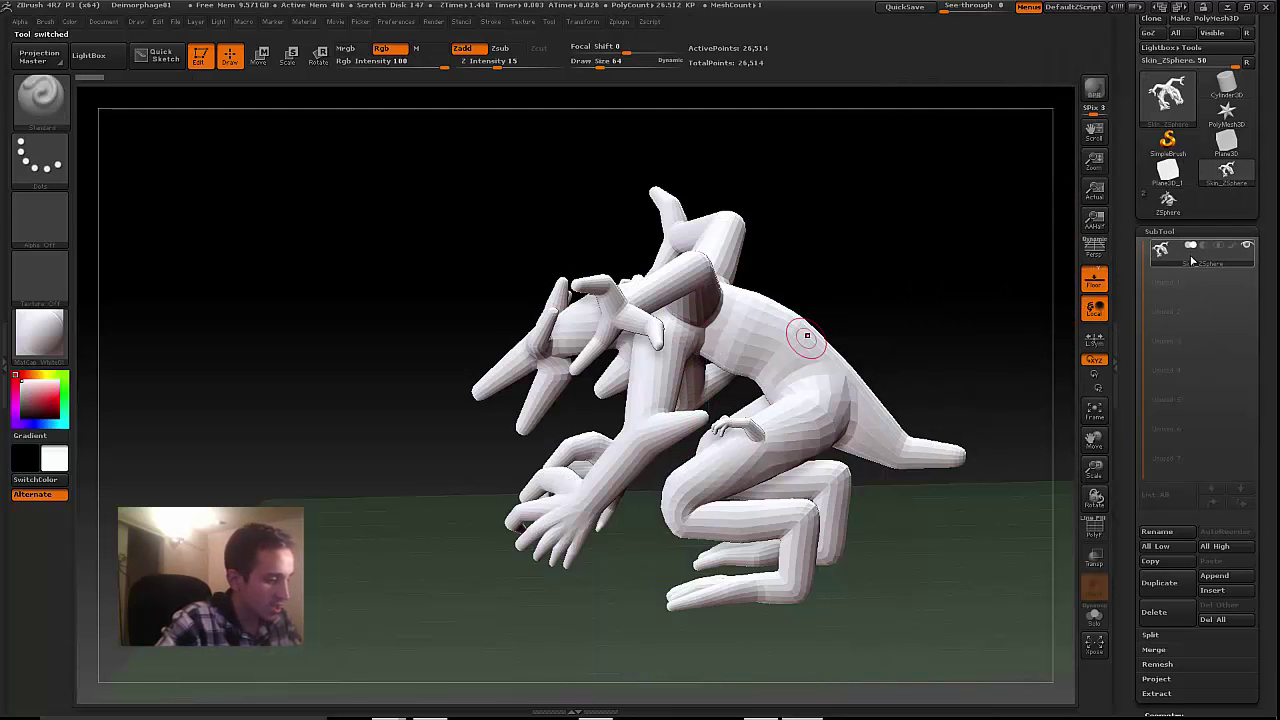
click(1167, 198)
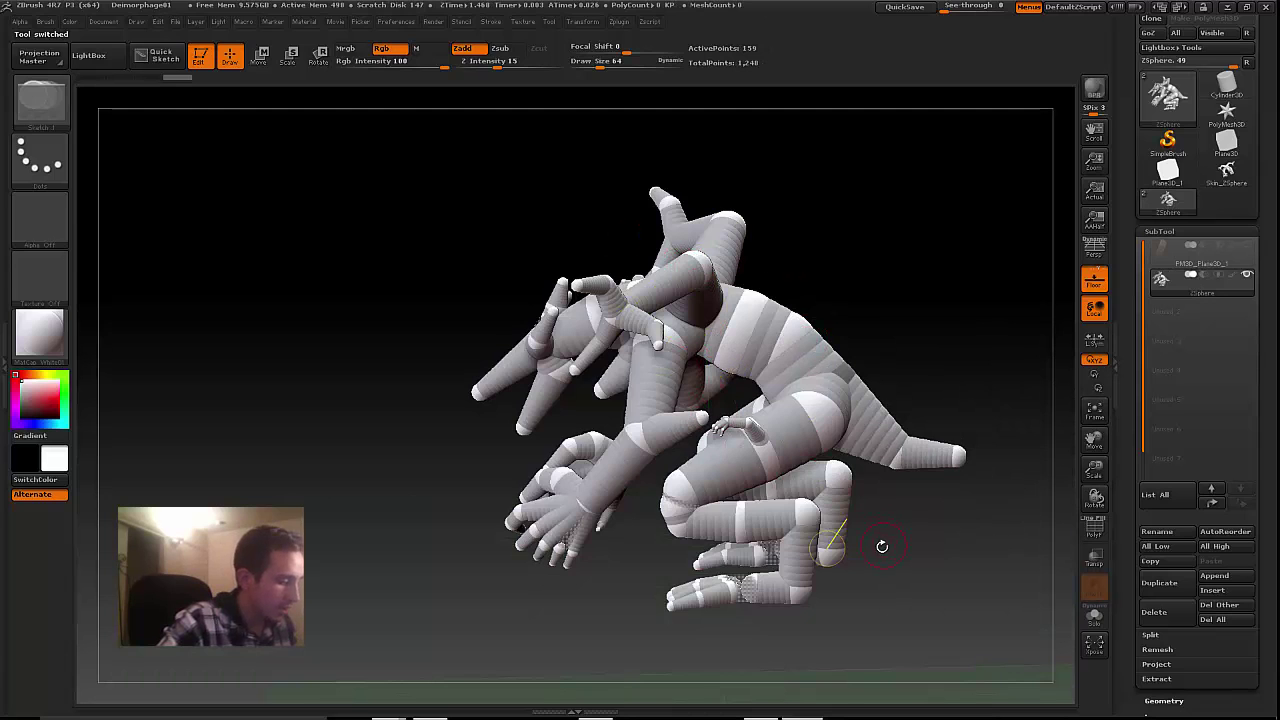
Step: Append the Skin_ZSphere mesh as a subtool of the ZSphere creature
drag(877, 574, 894, 529)
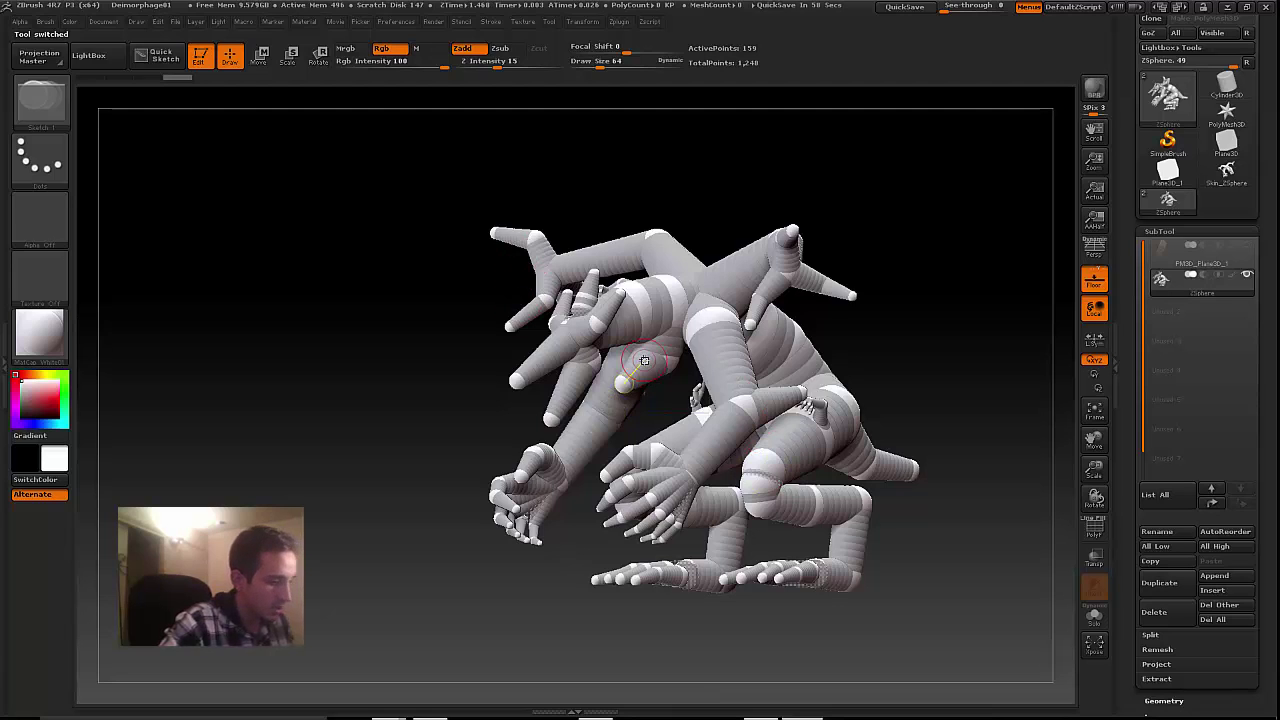
drag(1128, 580, 1118, 512)
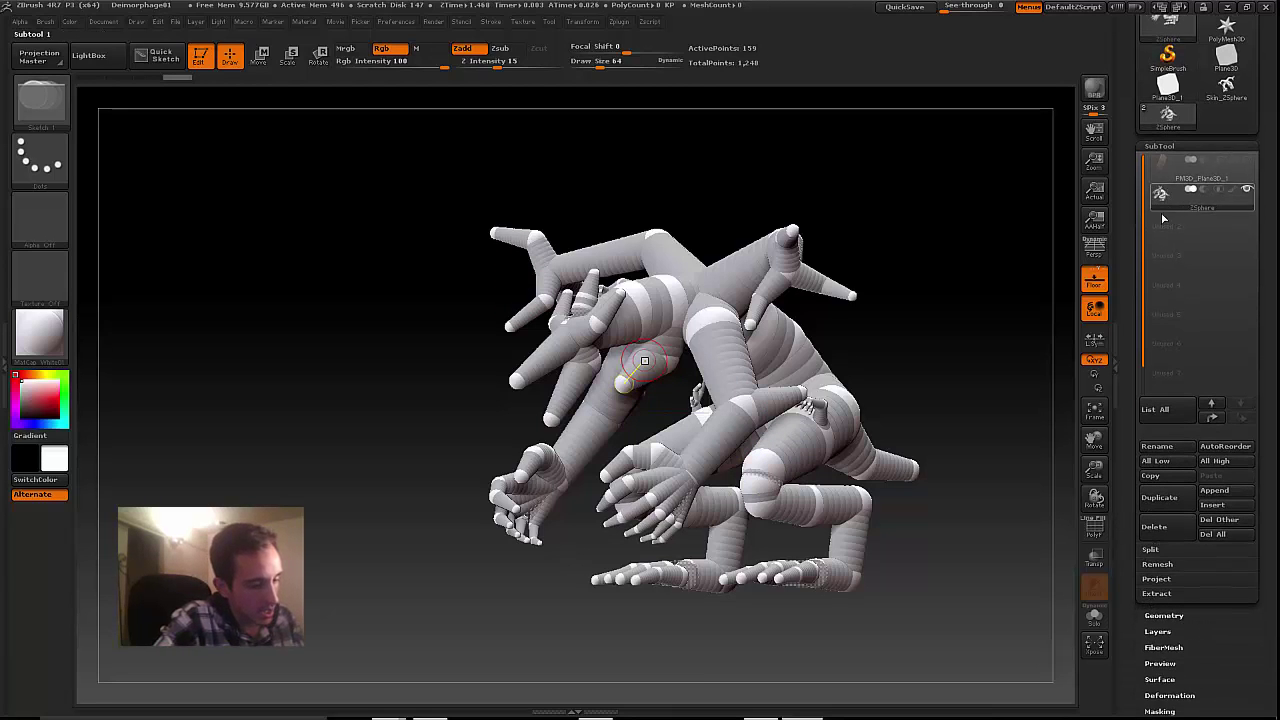
click(1214, 493)
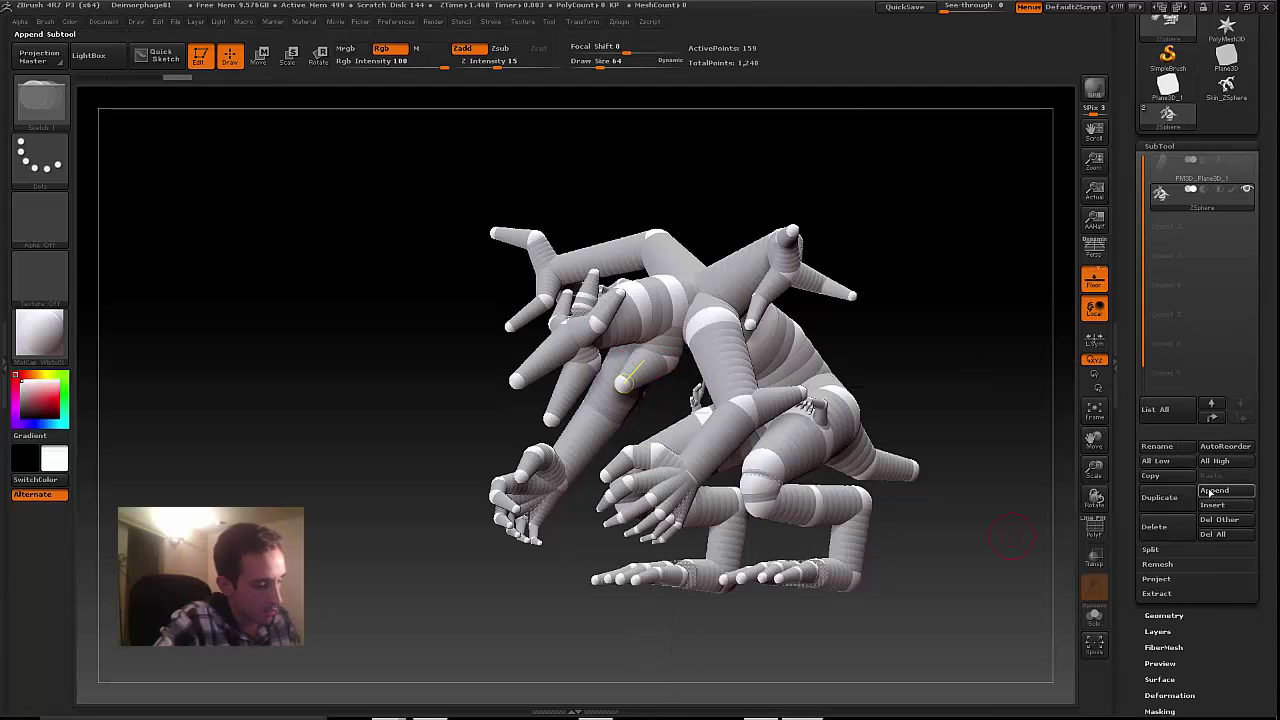
click(1214, 490)
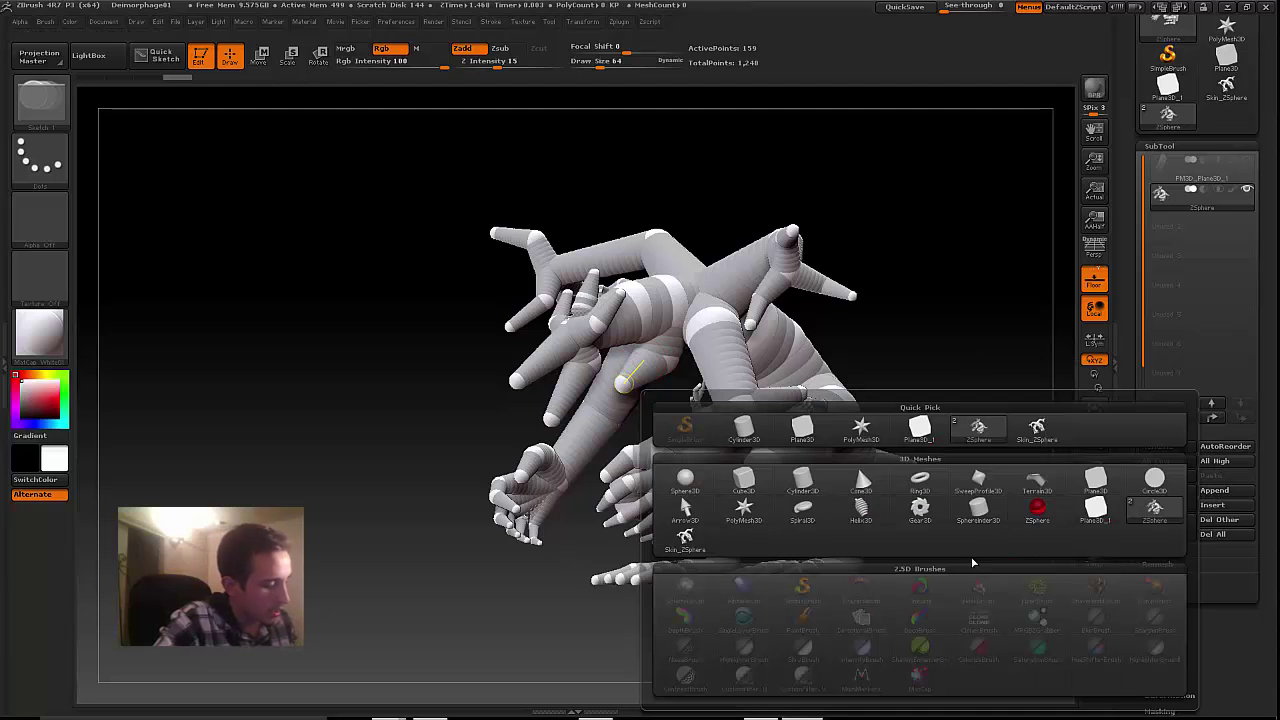
click(678, 541)
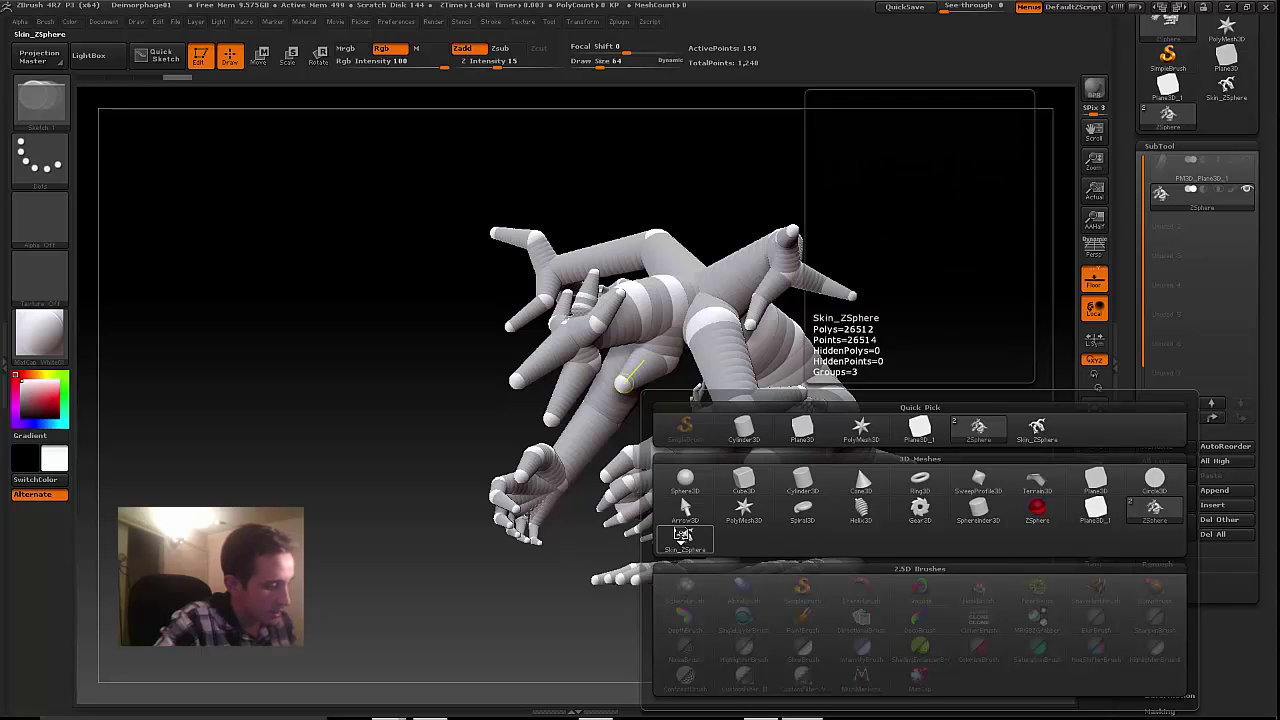
Step: Select the appended Skin_ZSphere subtool and hide the original ZSphere subtool
click(1178, 222)
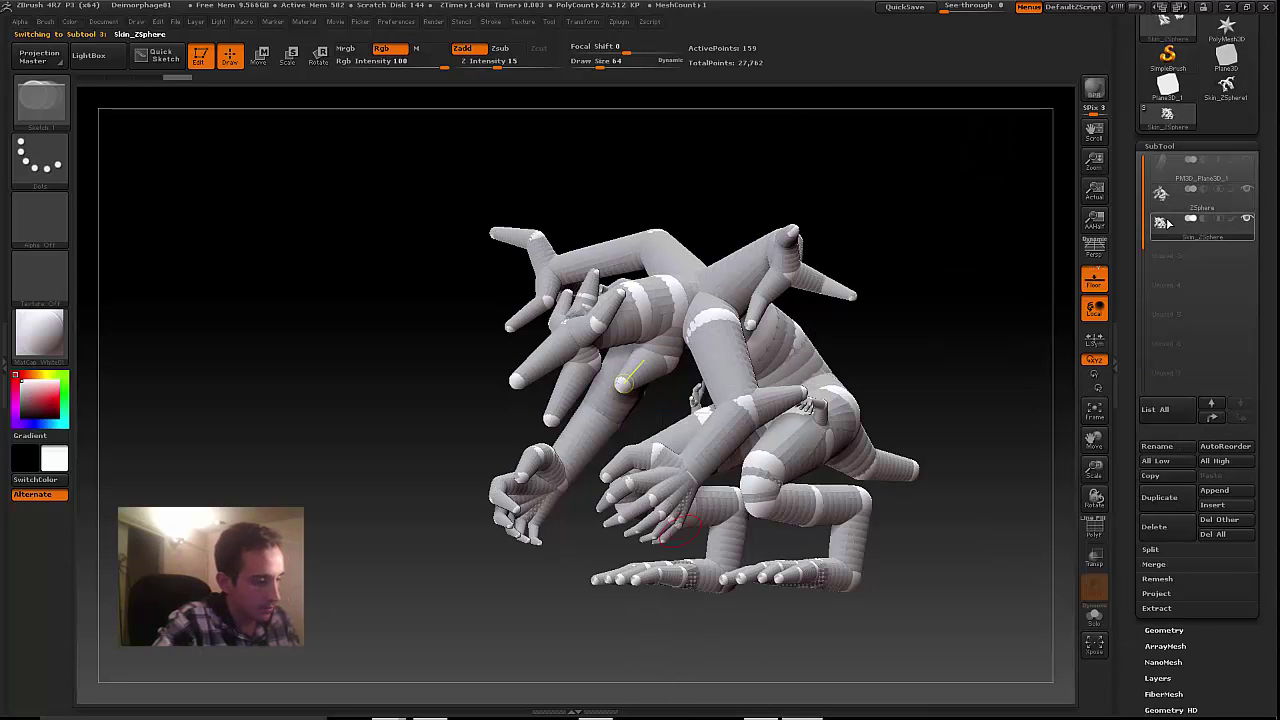
click(1246, 191)
mouse_move(900, 610)
mouse_down()
mouse_move(846, 614)
mouse_move(512, 529)
mouse_up()
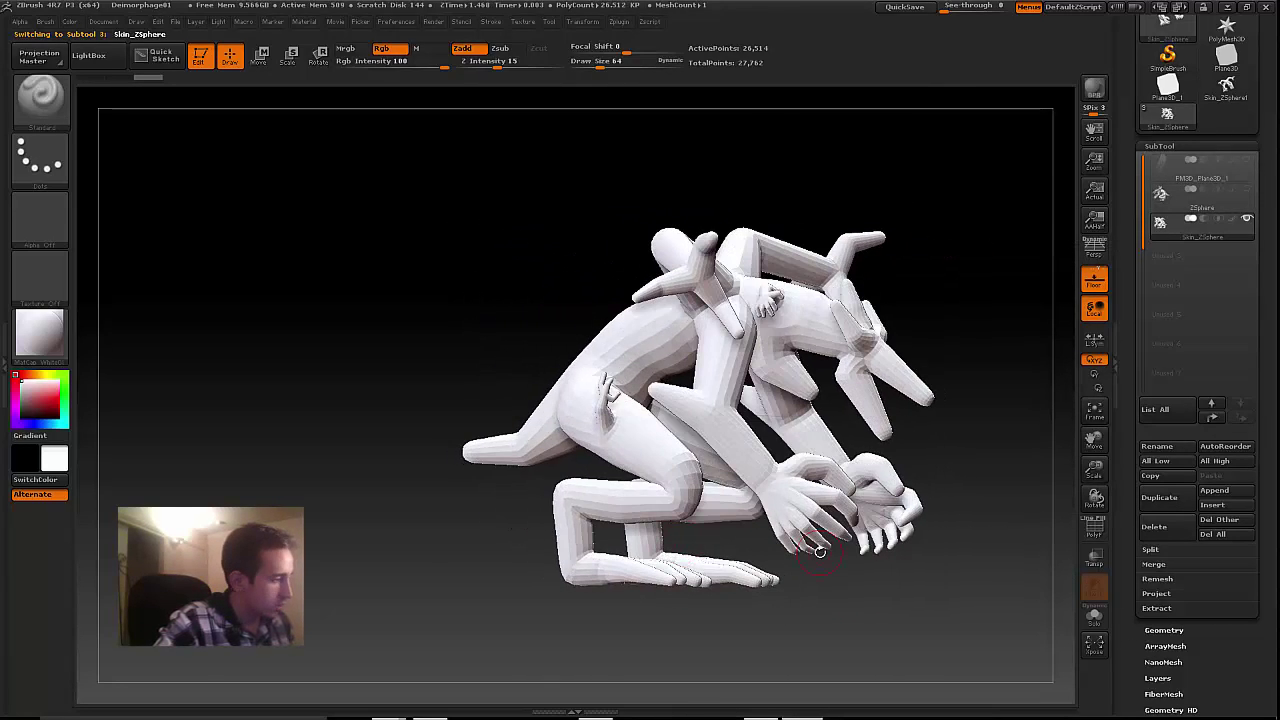
Step: Choose the Move brush and set its draw size to 109
click(45, 95)
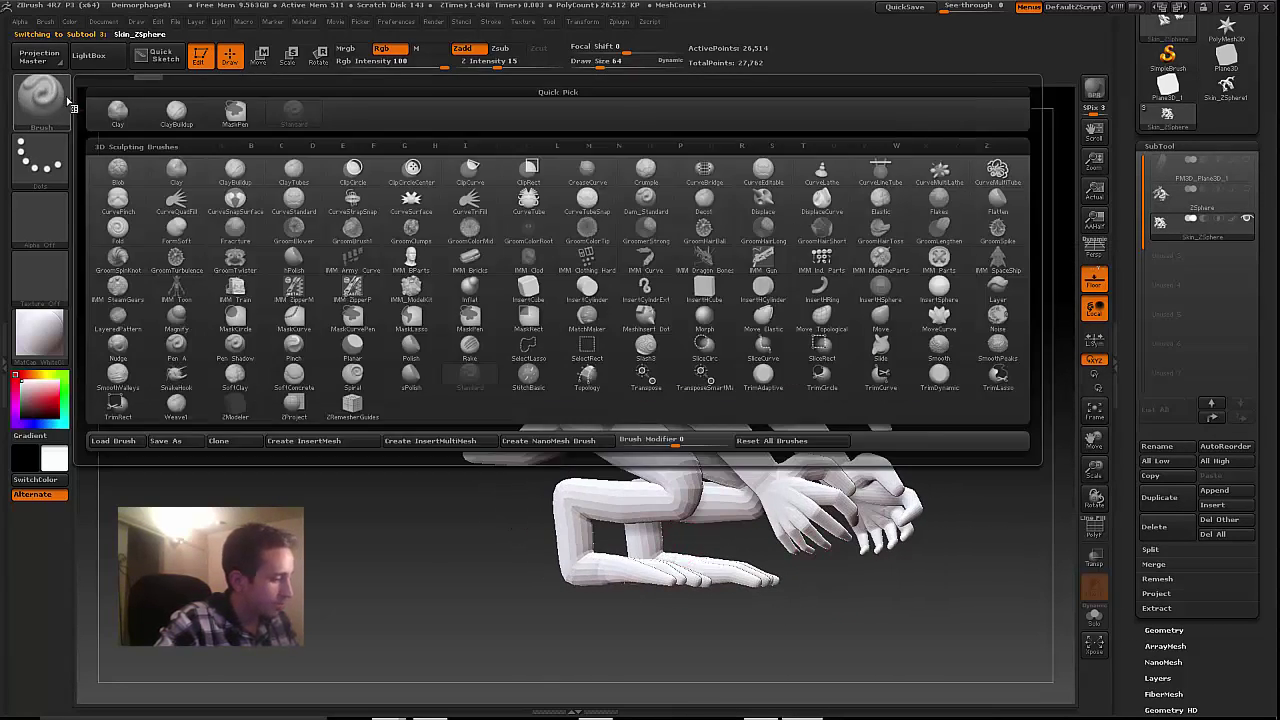
click(882, 318)
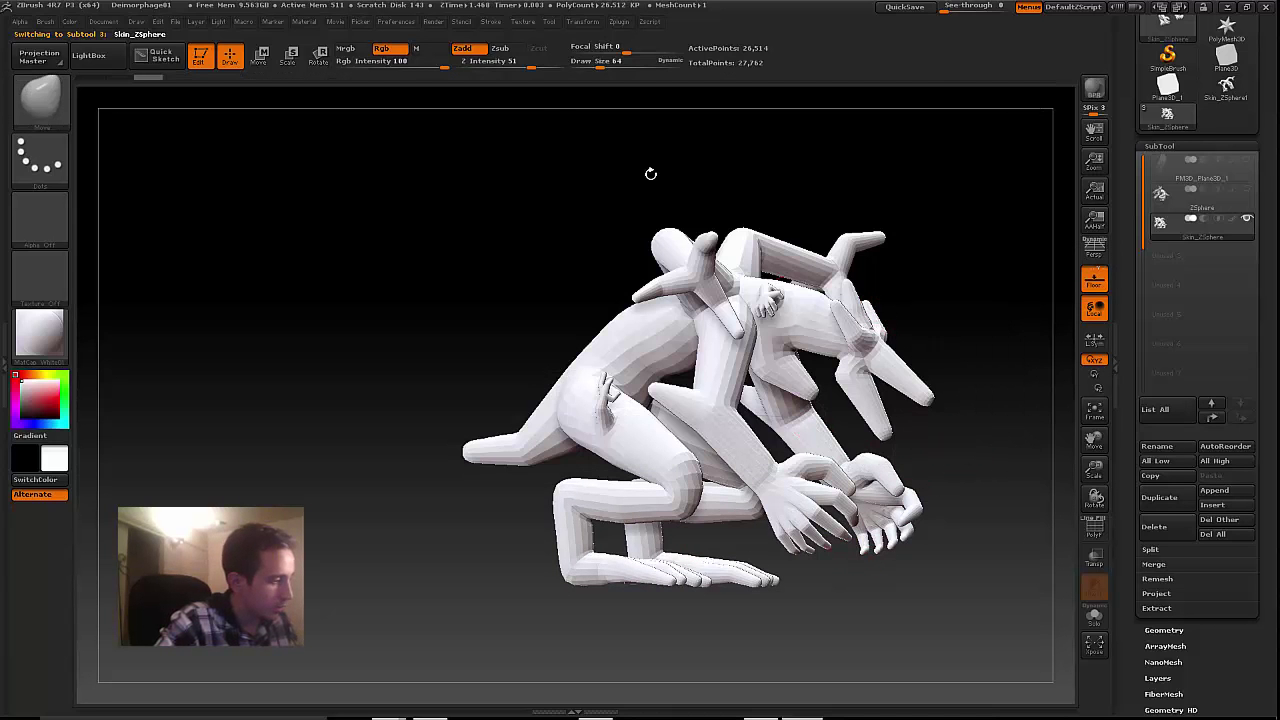
drag(602, 63, 617, 61)
click(30, 95)
click(26, 92)
click(35, 93)
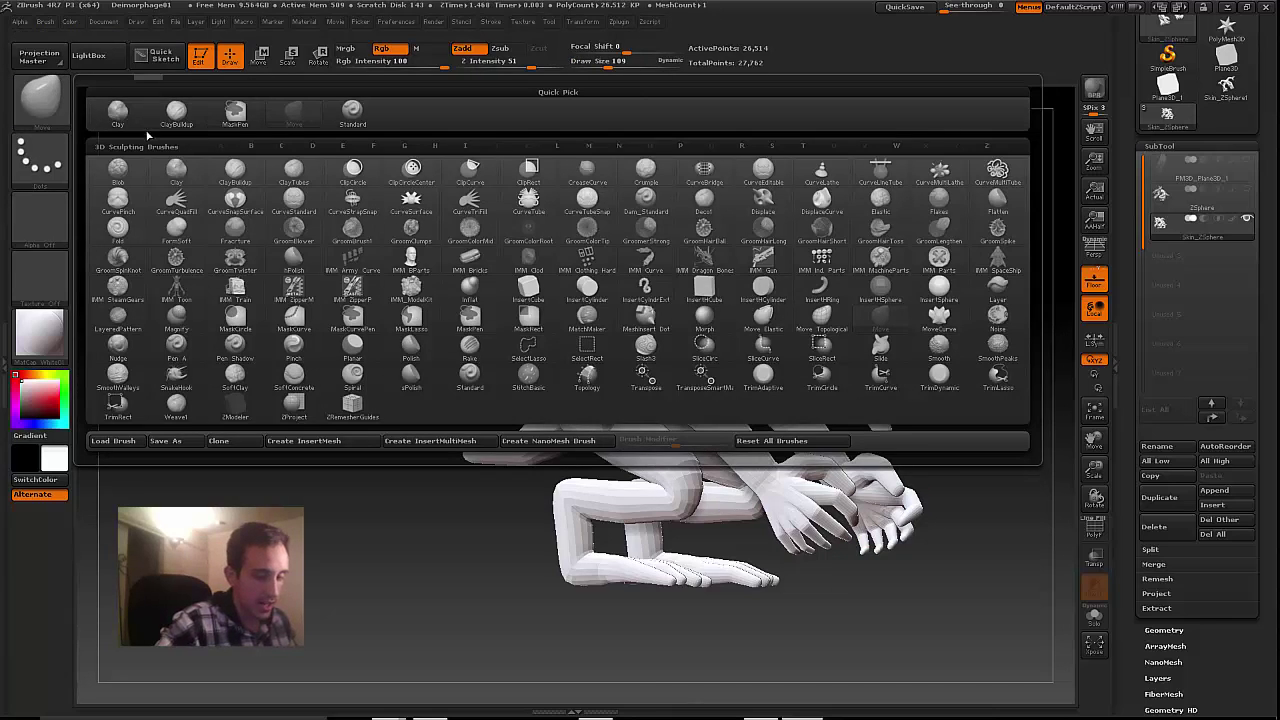
key(m)
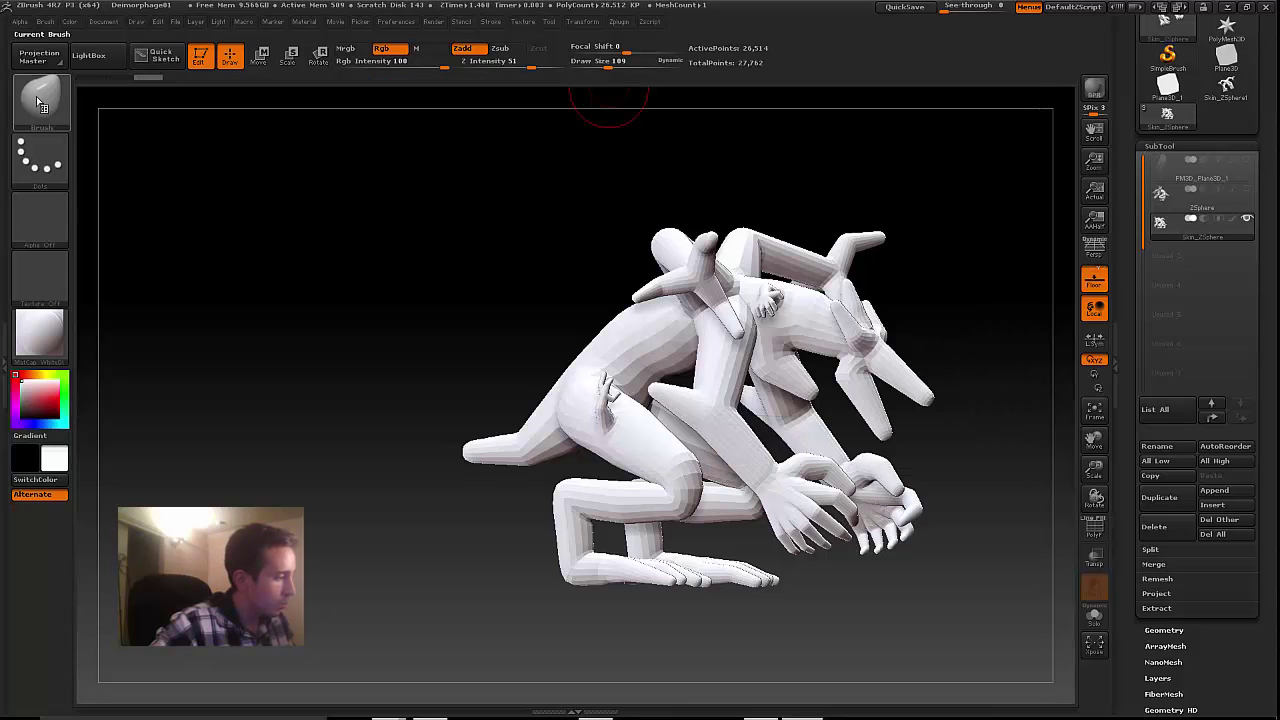
click(39, 101)
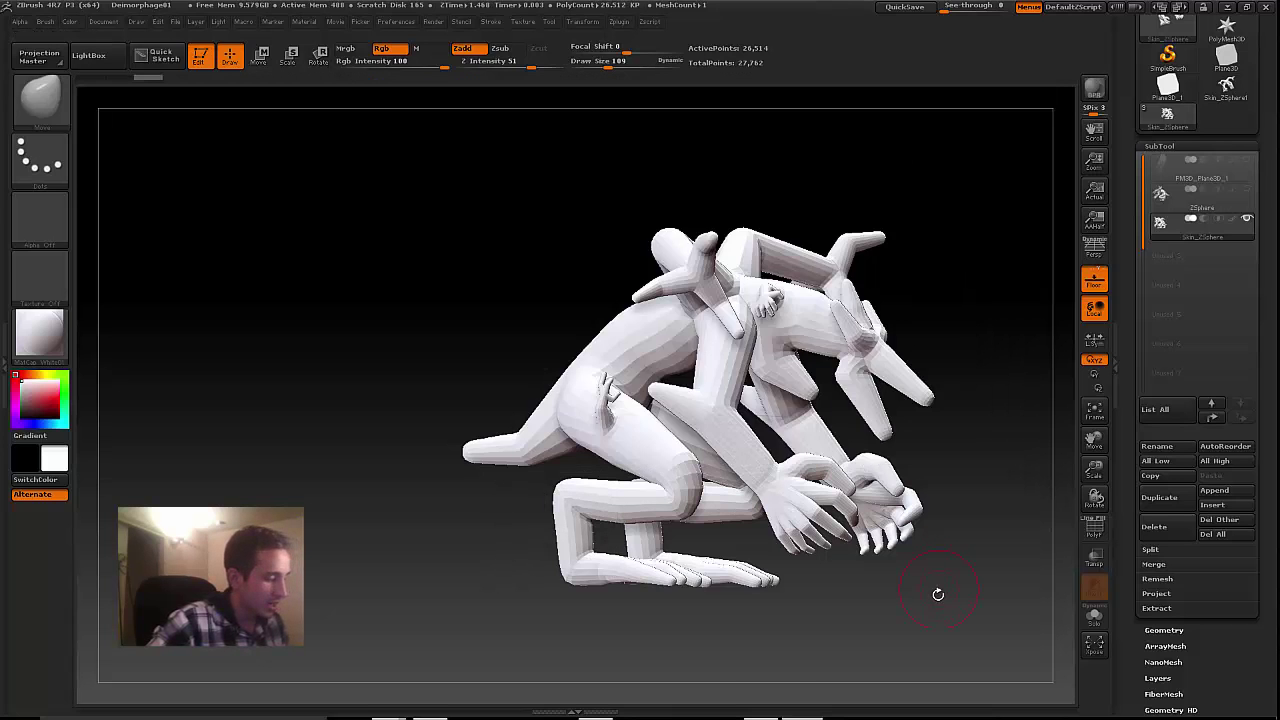
Step: Open the skin mesh's Geometry settings and check its subdivision level and shape
drag(938, 594, 822, 548)
drag(1158, 620, 1159, 624)
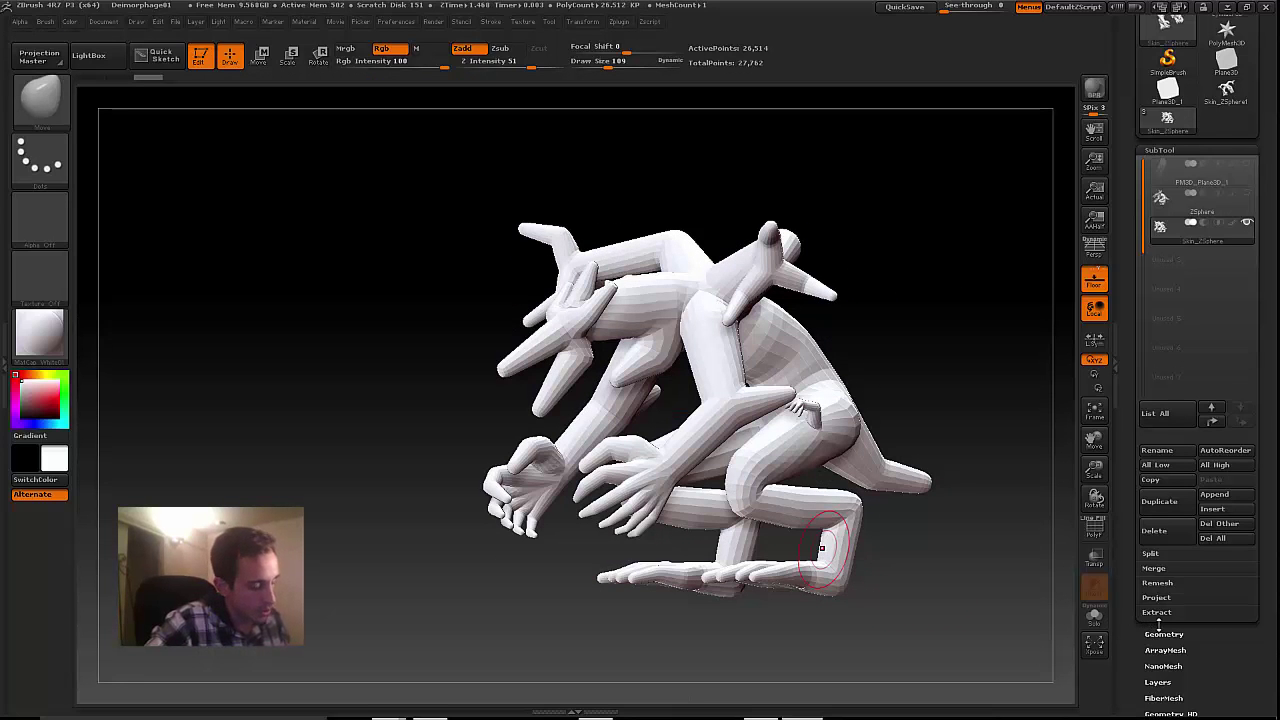
click(1135, 634)
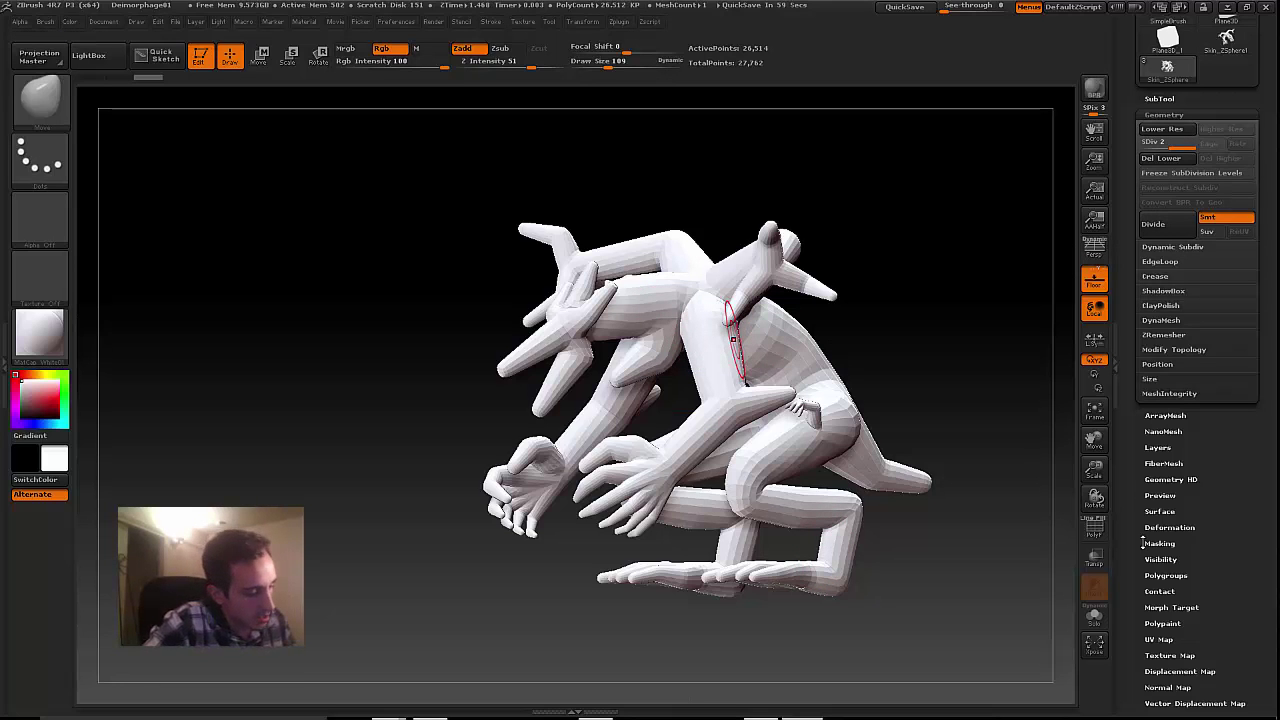
drag(1071, 553, 976, 572)
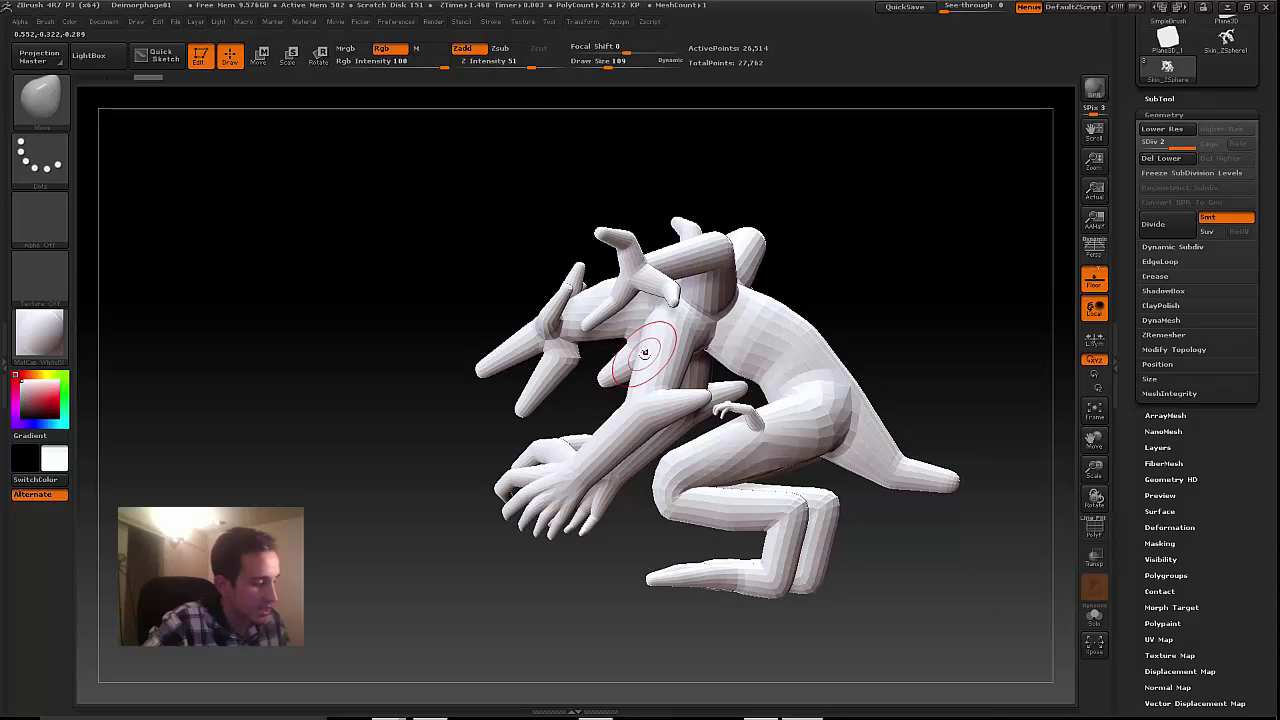
Step: Show the PM3D_Plane3D_1 reference sketch and compare the creature mesh with it from several angles
click(1157, 99)
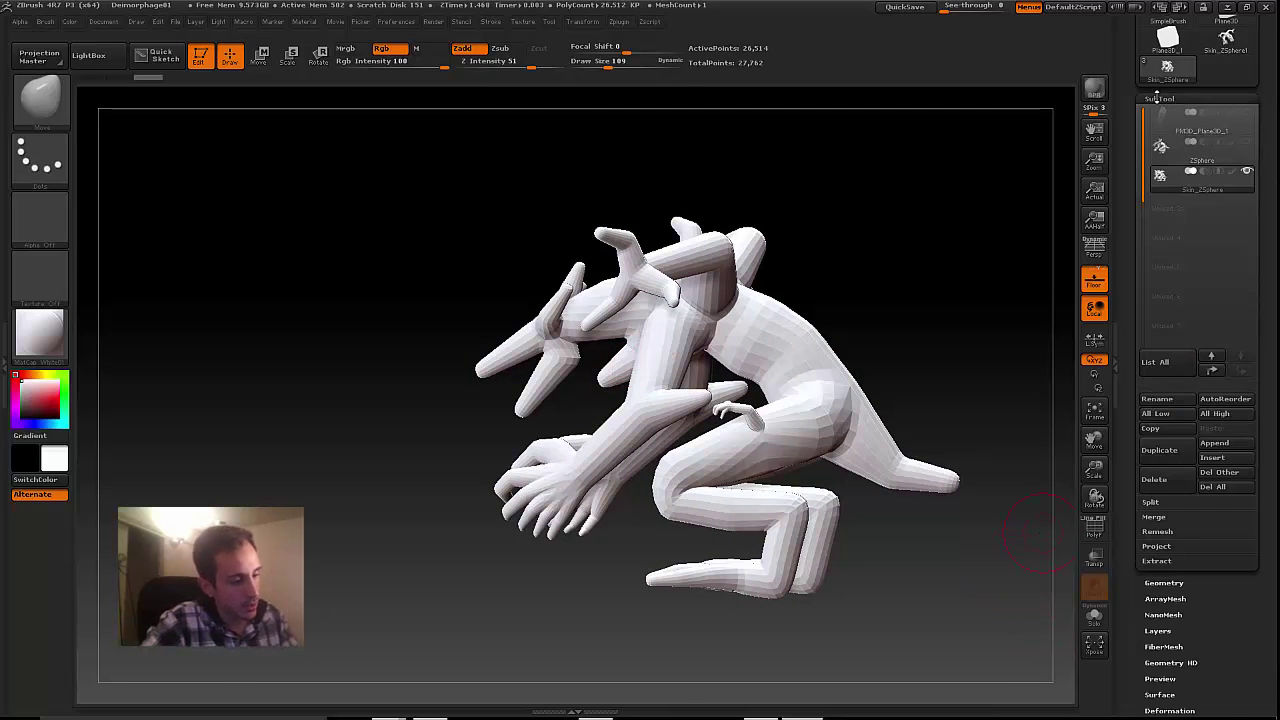
mouse_move(1235, 117)
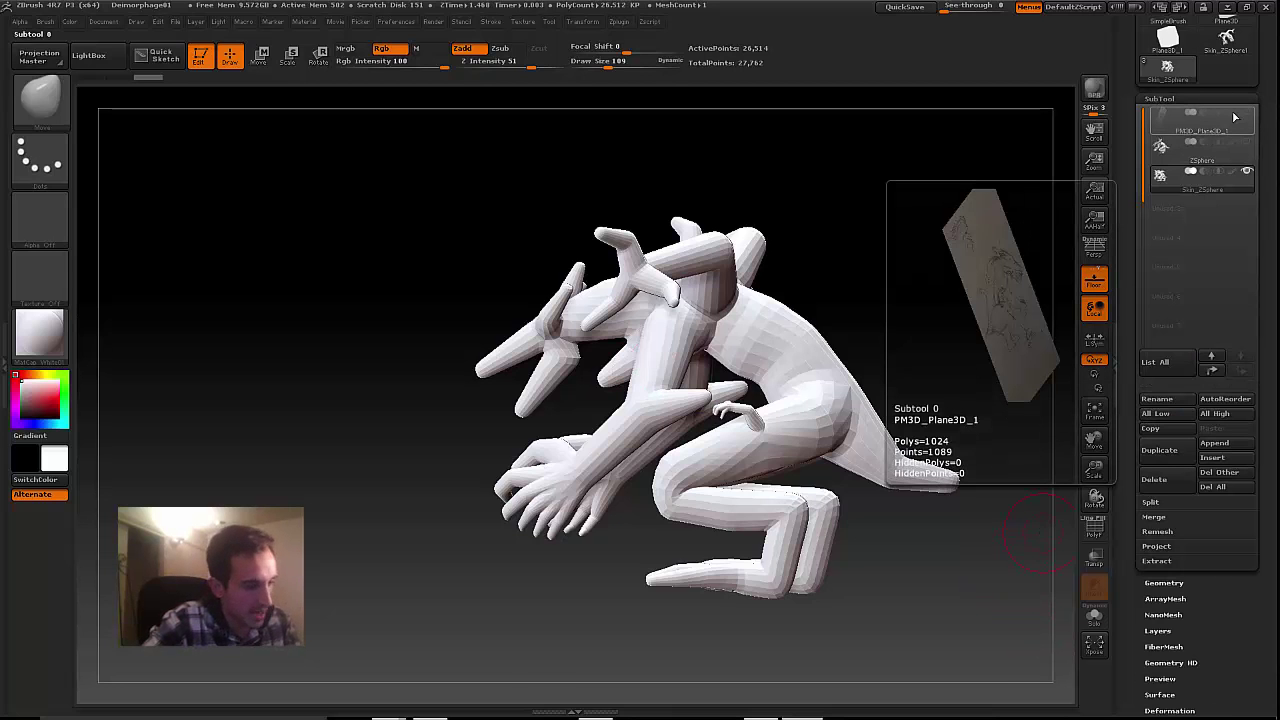
click(1247, 113)
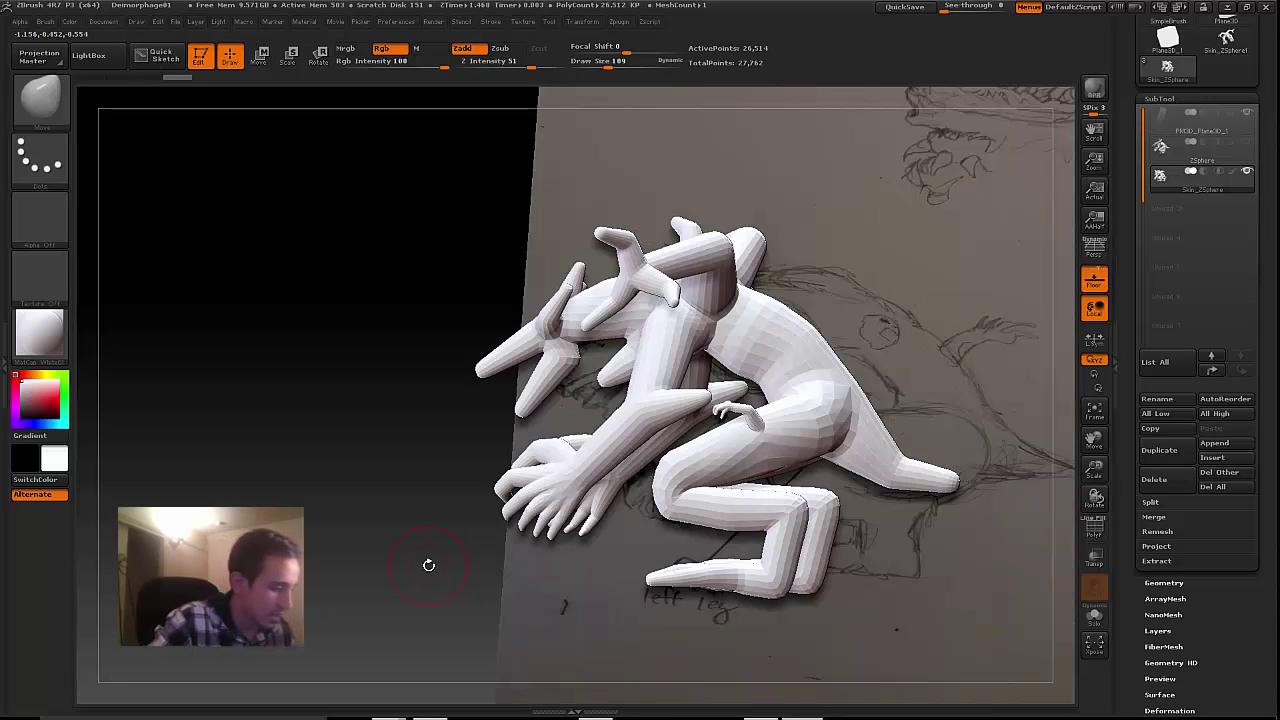
drag(423, 563, 443, 530)
drag(746, 626, 768, 622)
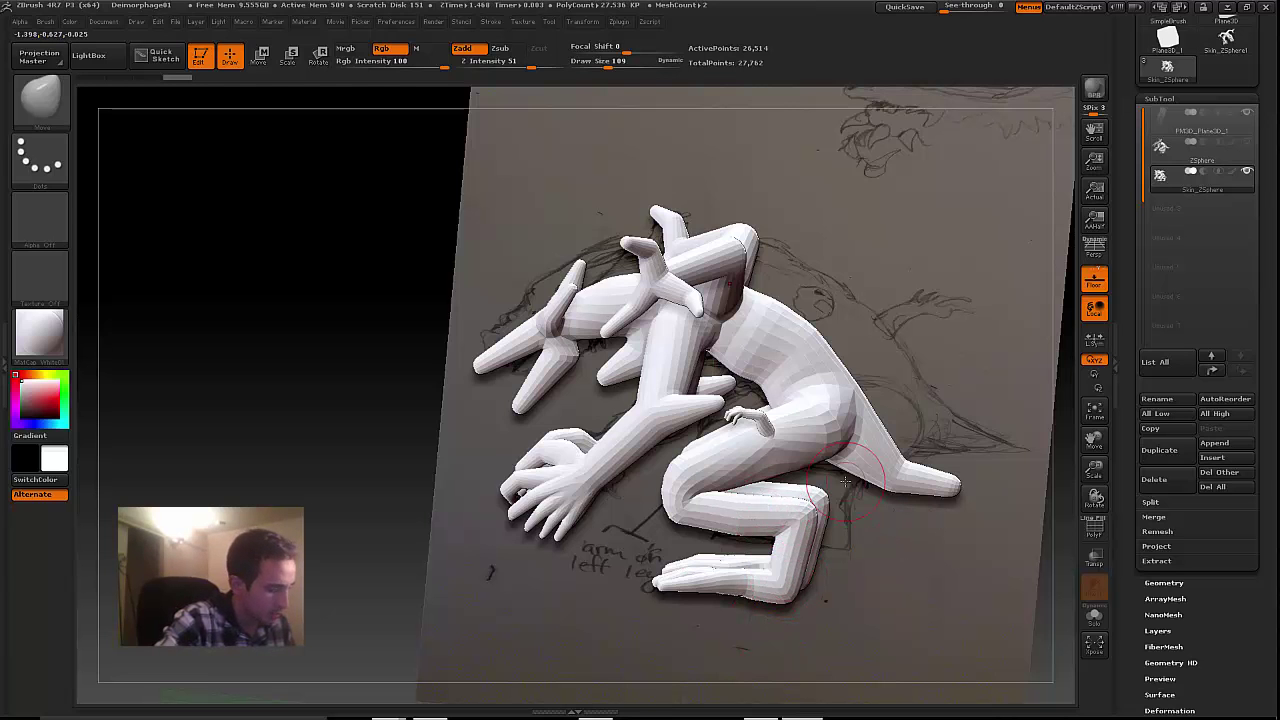
mouse_move(412, 447)
mouse_down()
mouse_move(391, 469)
mouse_move(530, 440)
mouse_move(660, 390)
mouse_up()
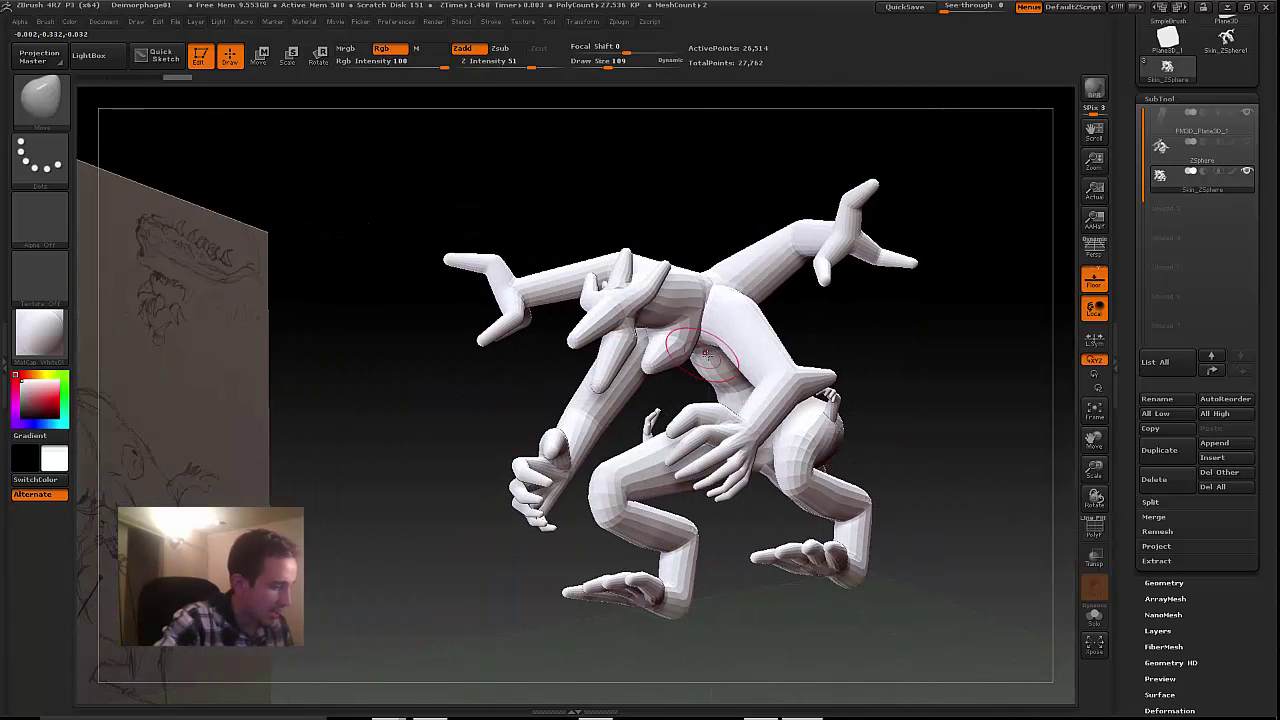
Step: Reduce the draw size to 32 and delete the skin mesh's lower subdivision levels
drag(605, 63, 596, 61)
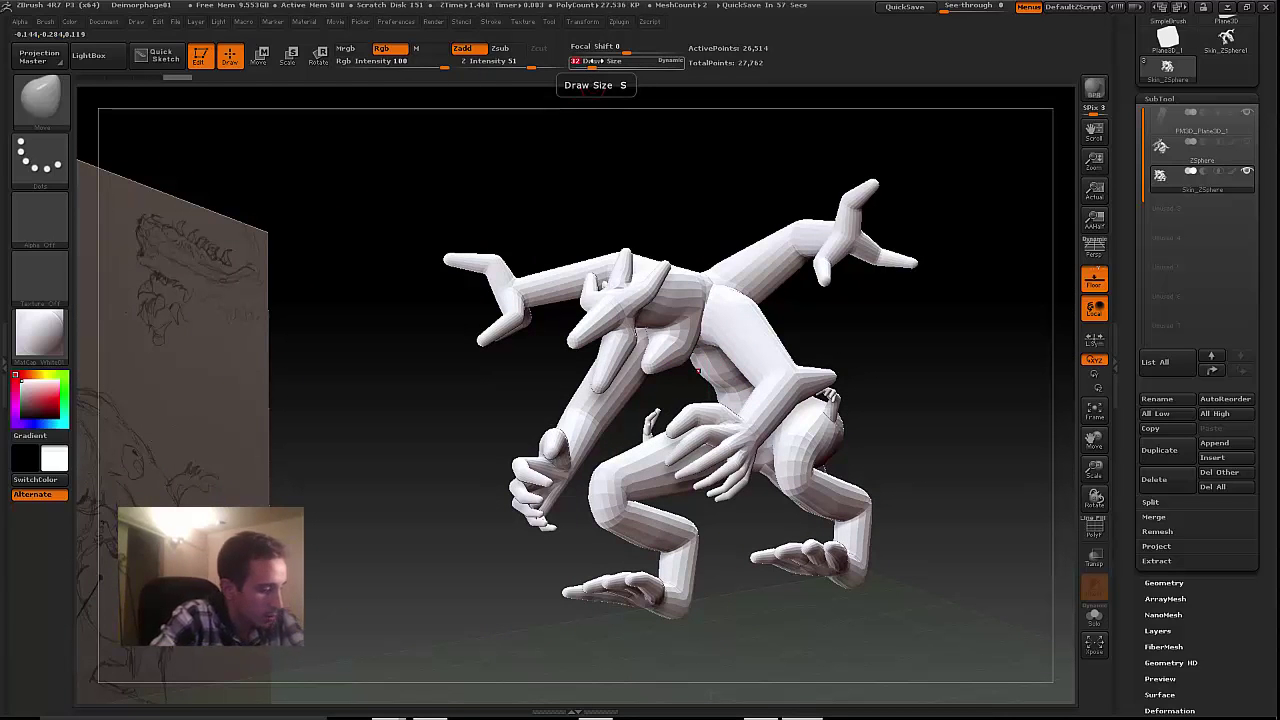
drag(1125, 561, 1125, 528)
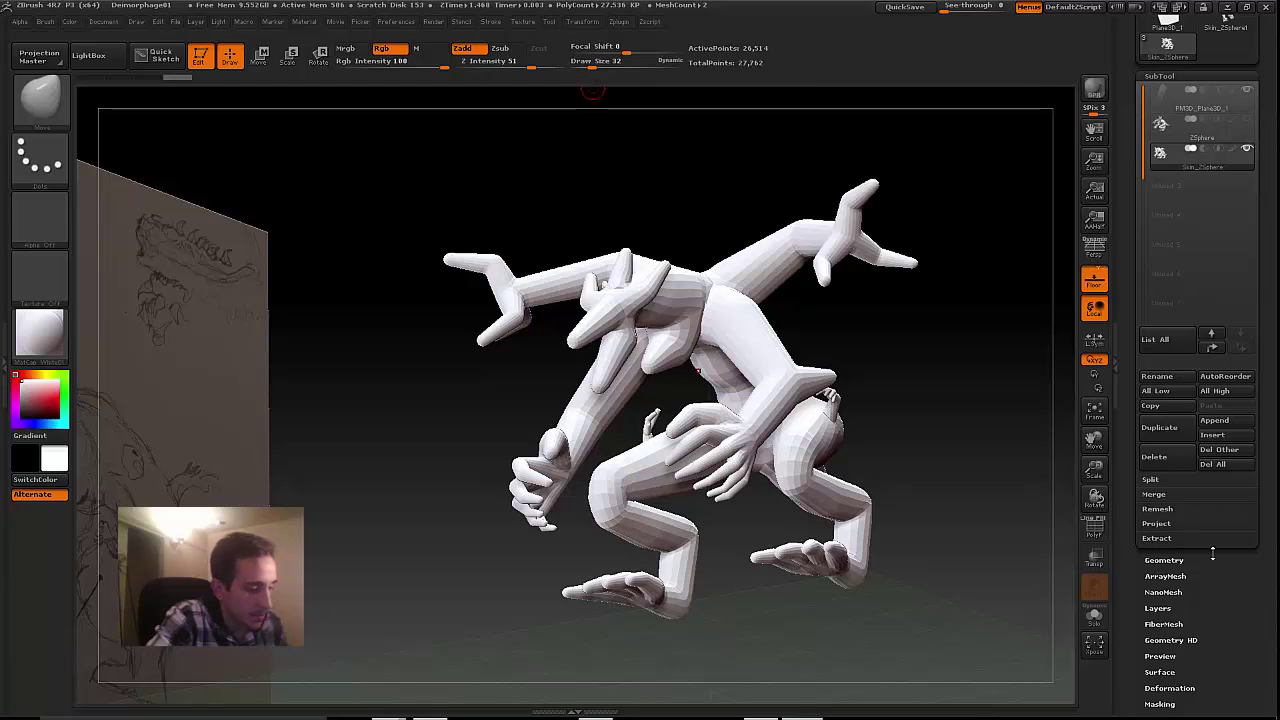
click(1160, 560)
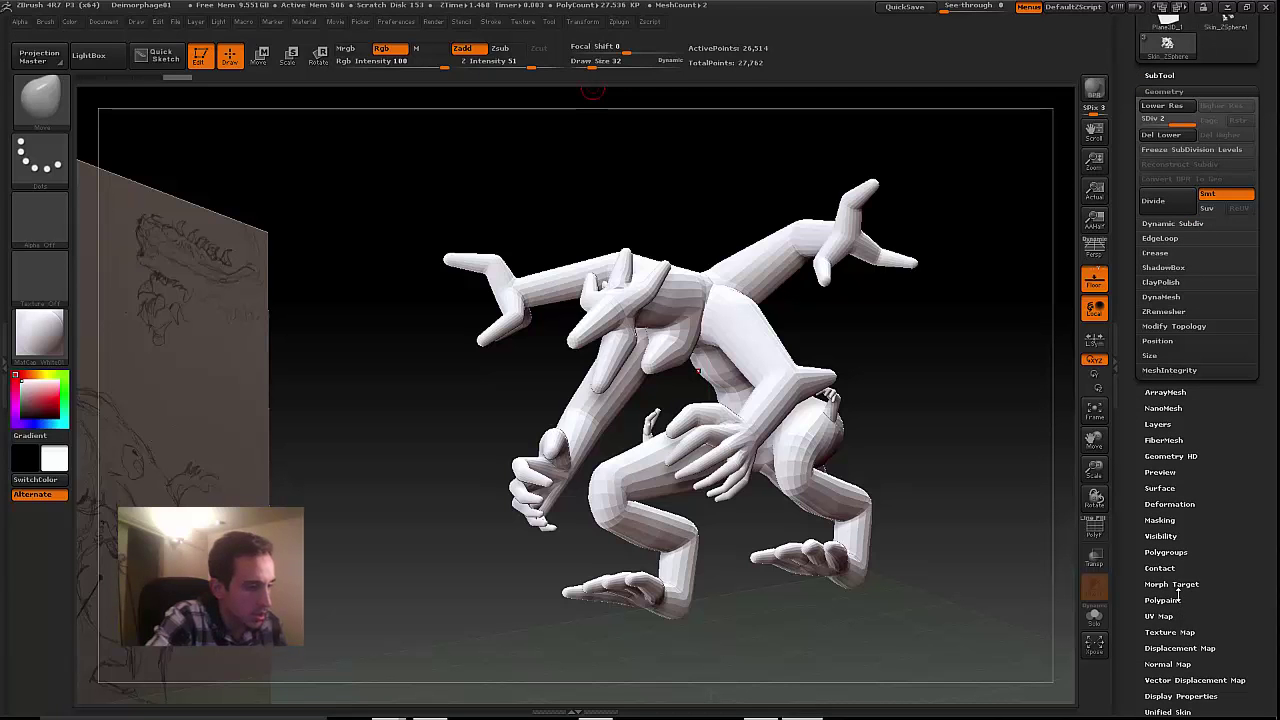
click(1156, 135)
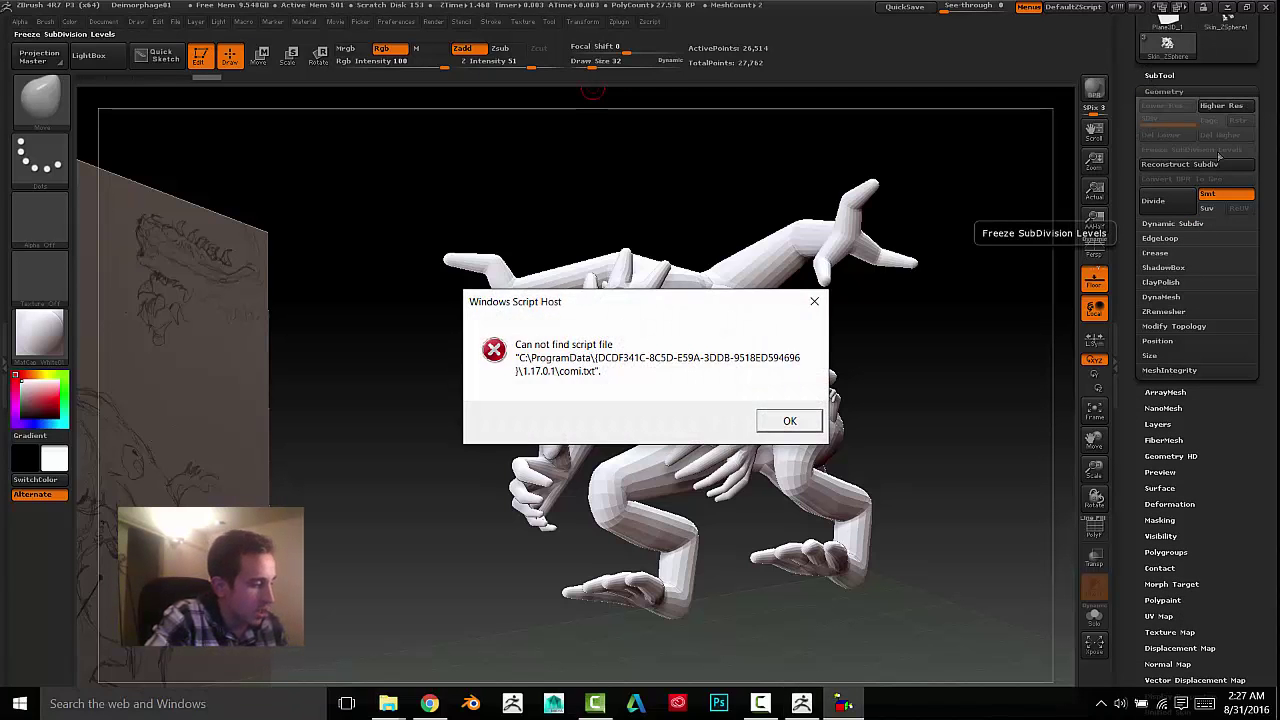
click(814, 300)
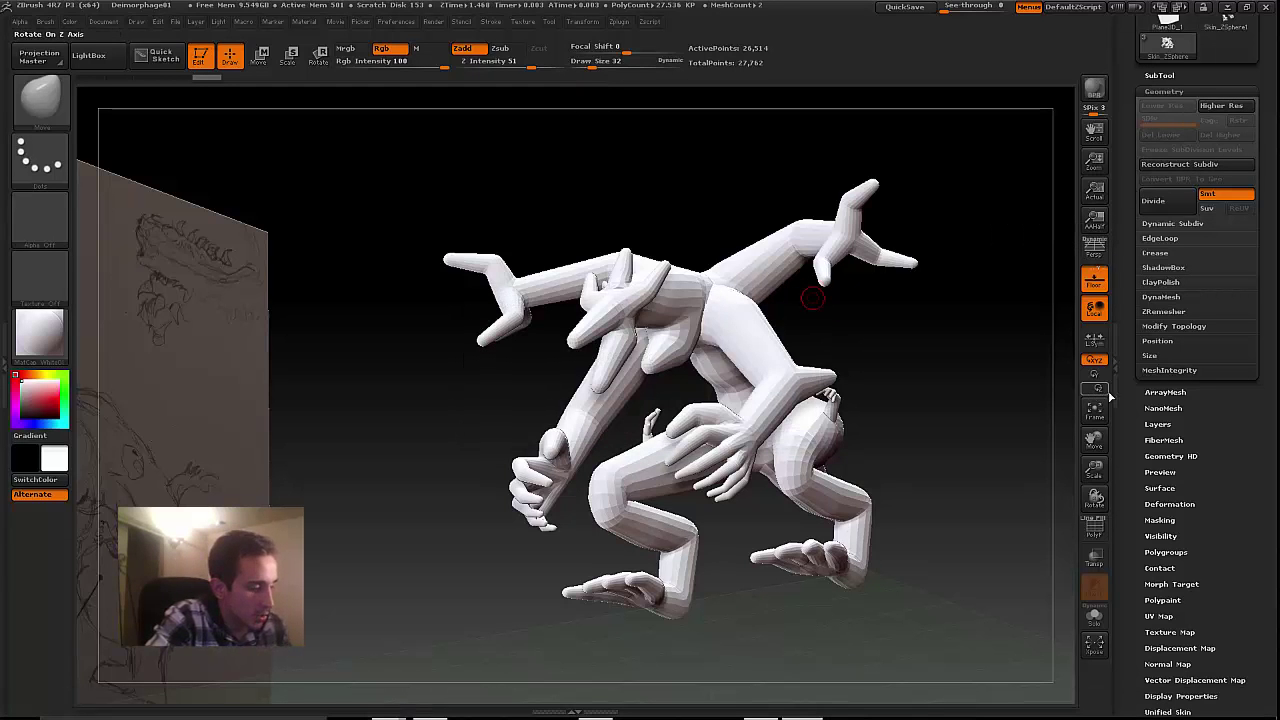
Step: Turn on PolyFrame display and examine the creature's polygroups against the reference sketch
drag(1123, 439, 1120, 378)
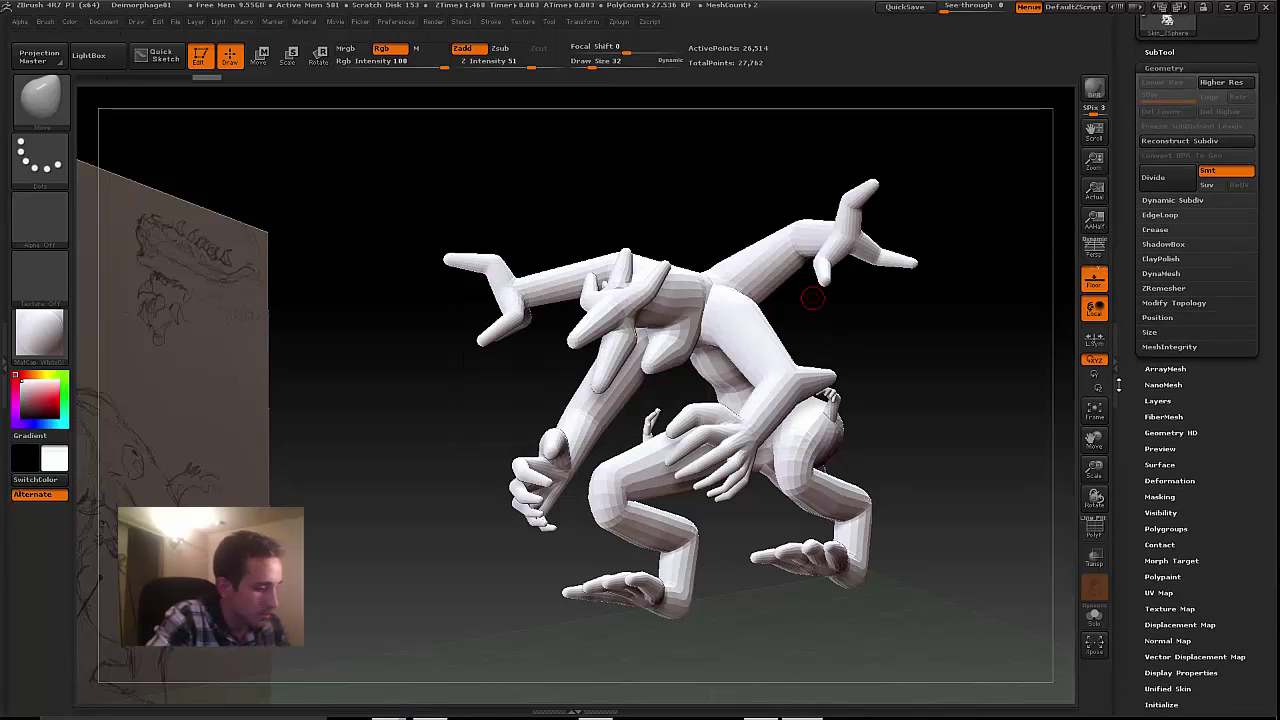
click(1094, 533)
drag(1008, 490, 951, 523)
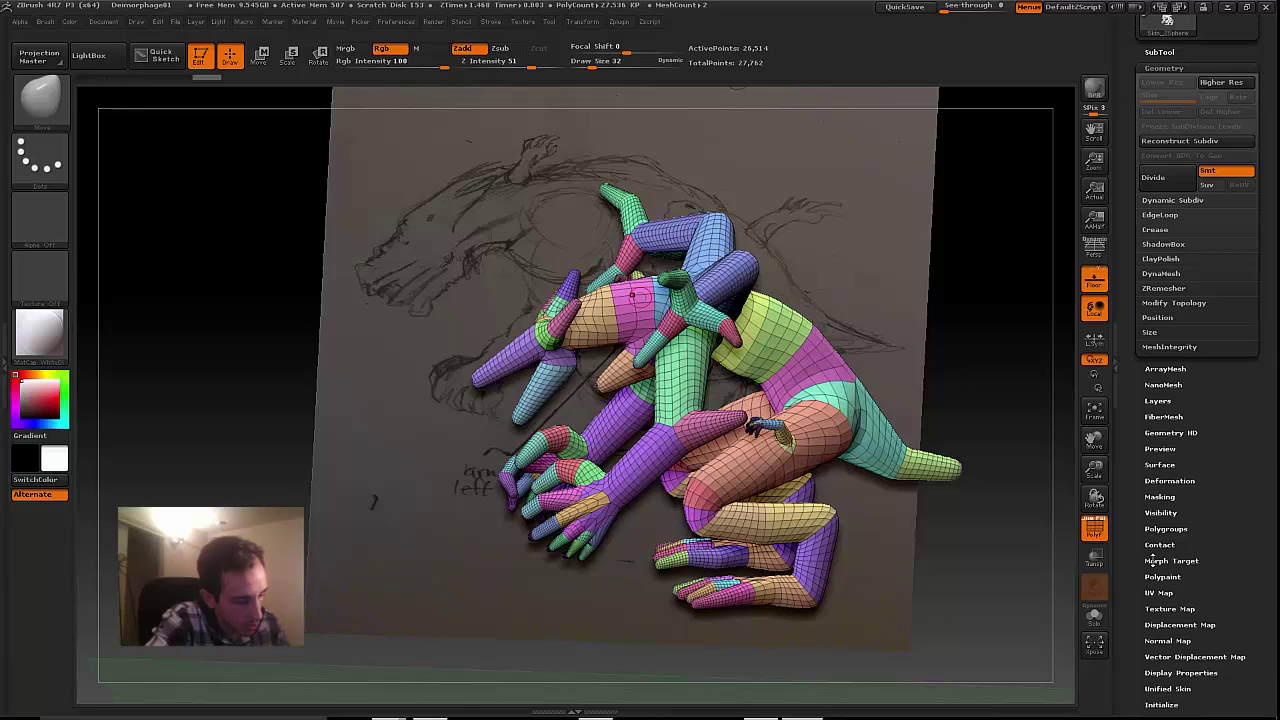
Step: Merge the whole visible creature mesh into a single polygroup with GroupVisible and view it from the front
drag(1140, 597, 1125, 370)
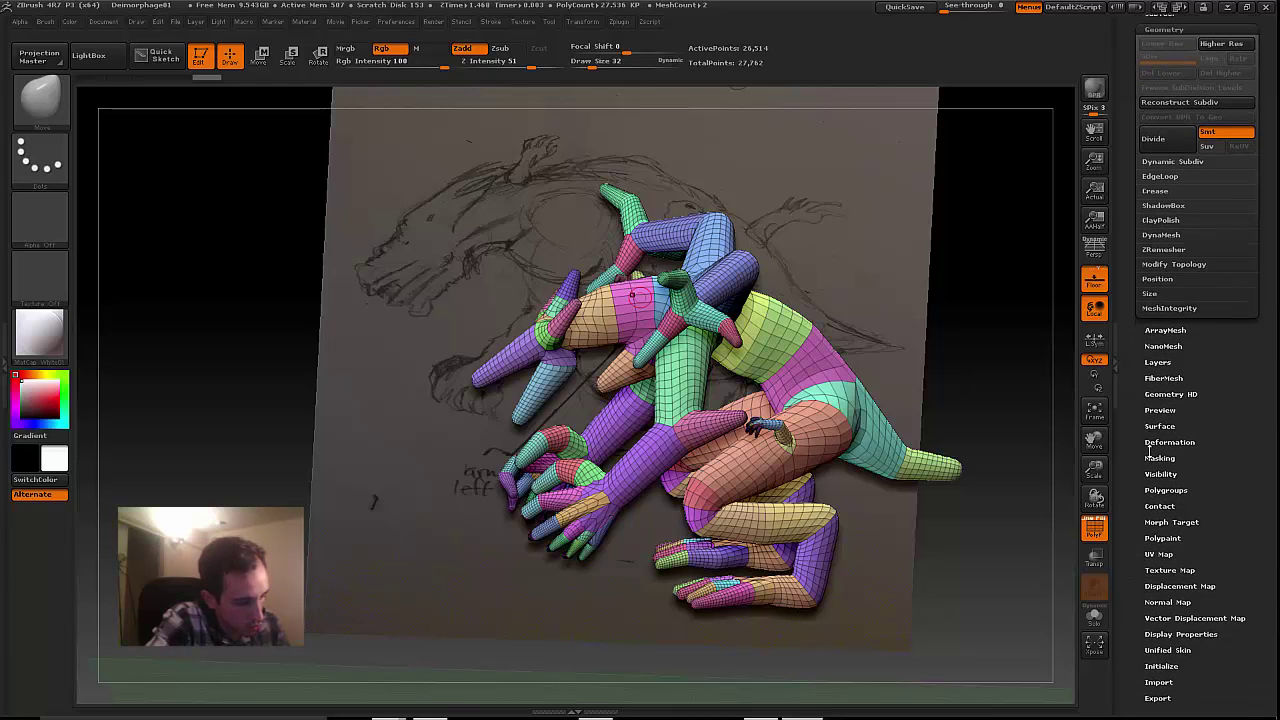
click(1153, 492)
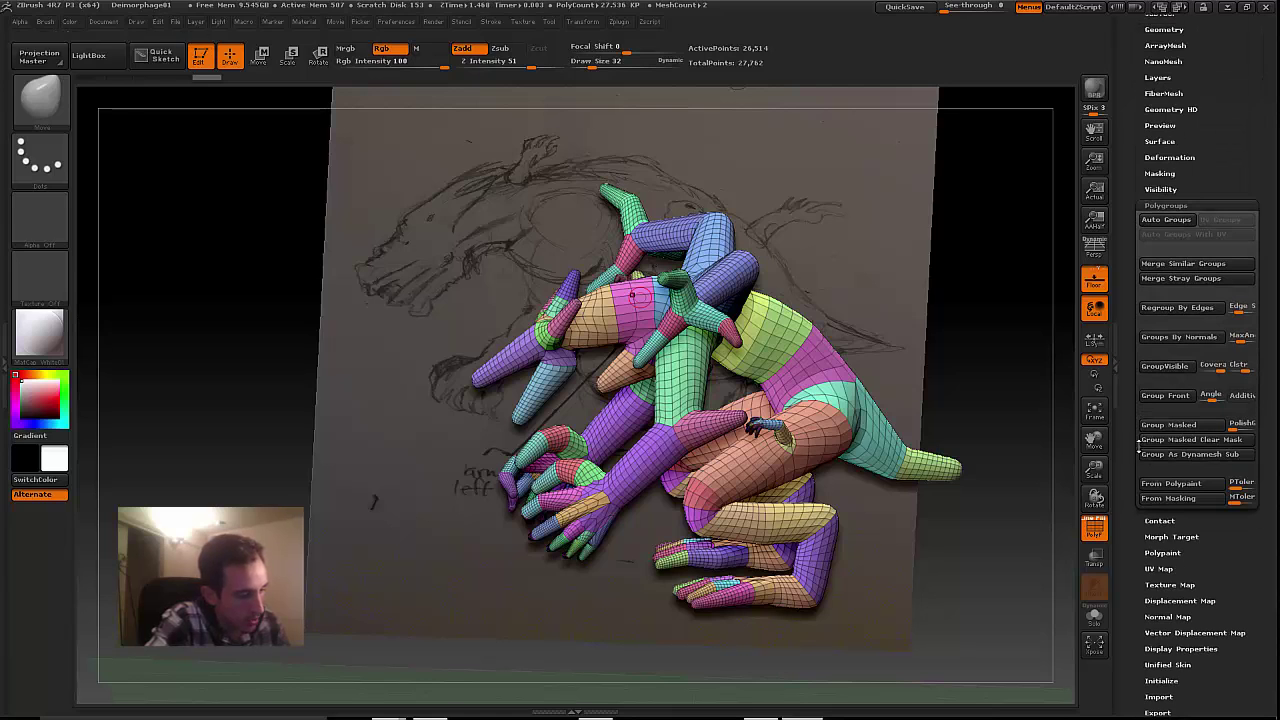
click(1160, 367)
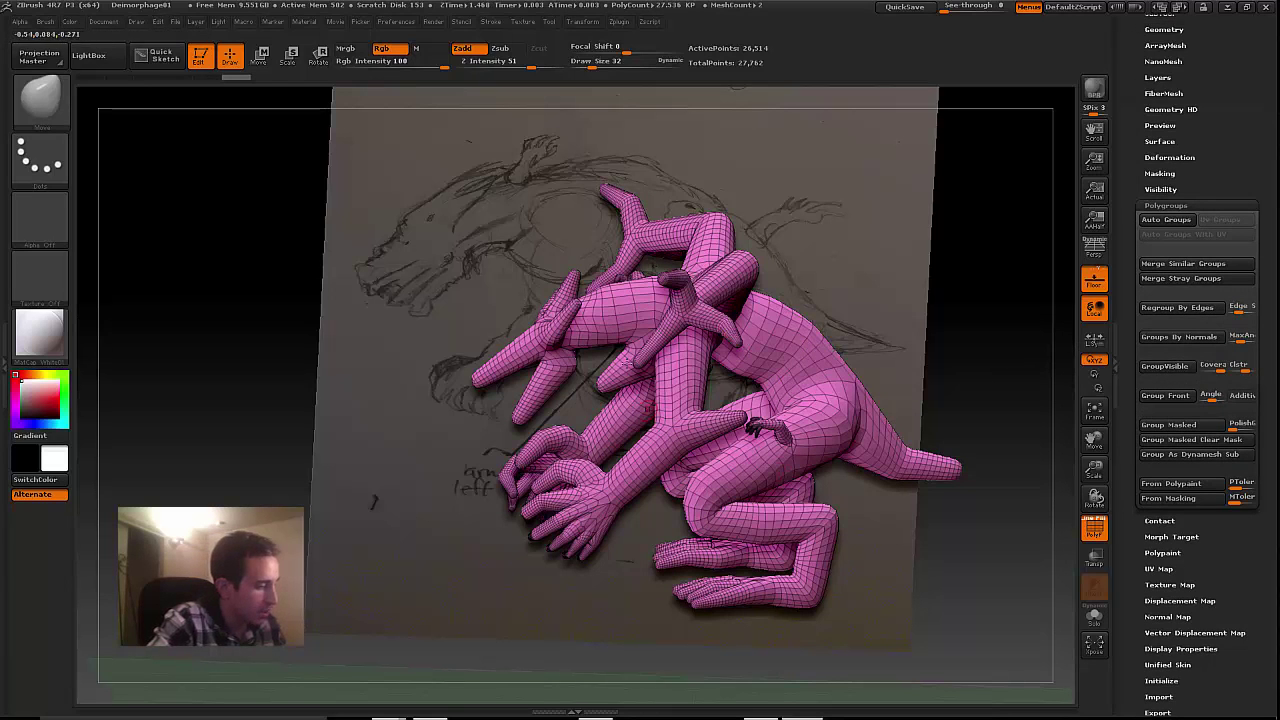
drag(163, 450, 224, 445)
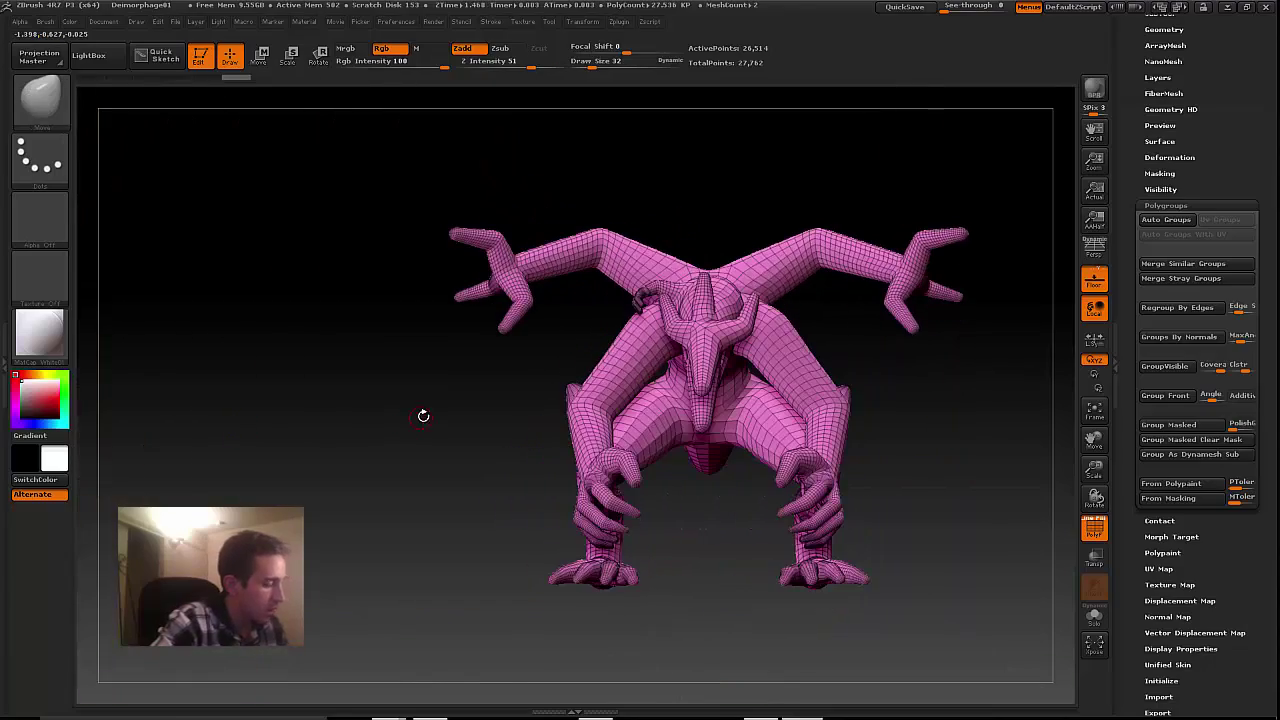
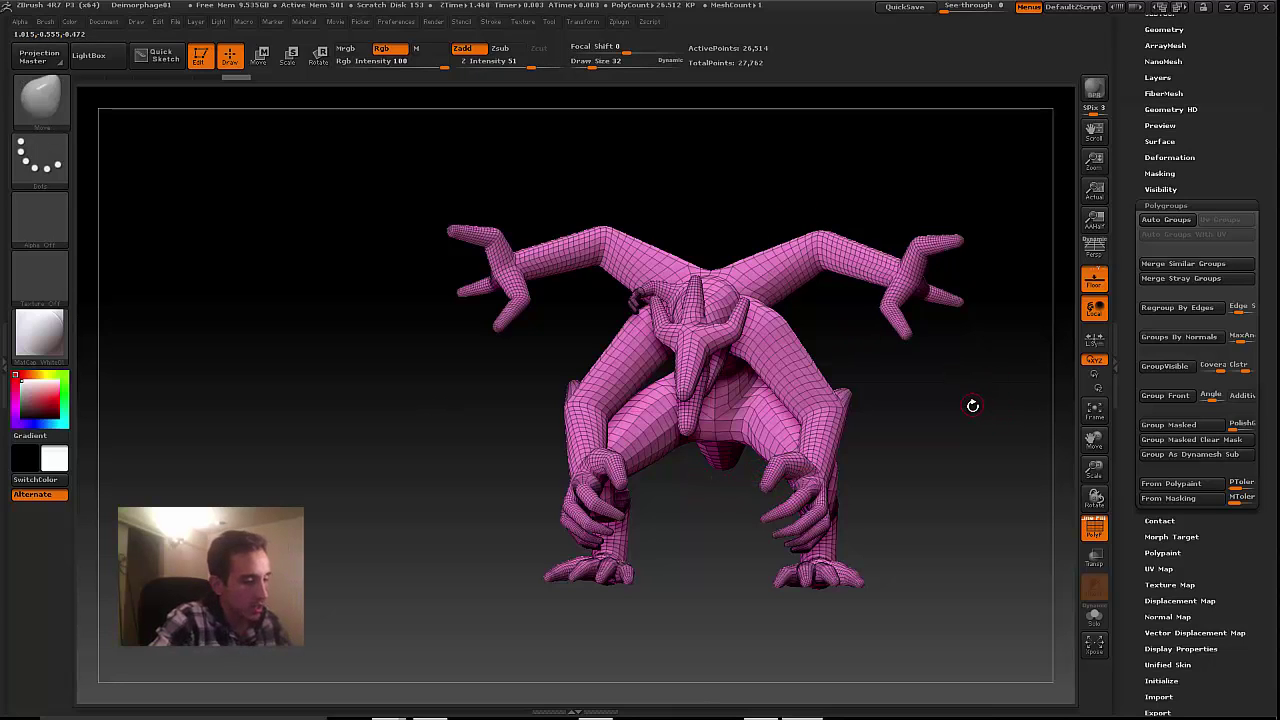
Step: Try hiding the outer part of one raised upper arm on the creature mesh, and undo it
ctrl+drag(1010, 342, 869, 167)
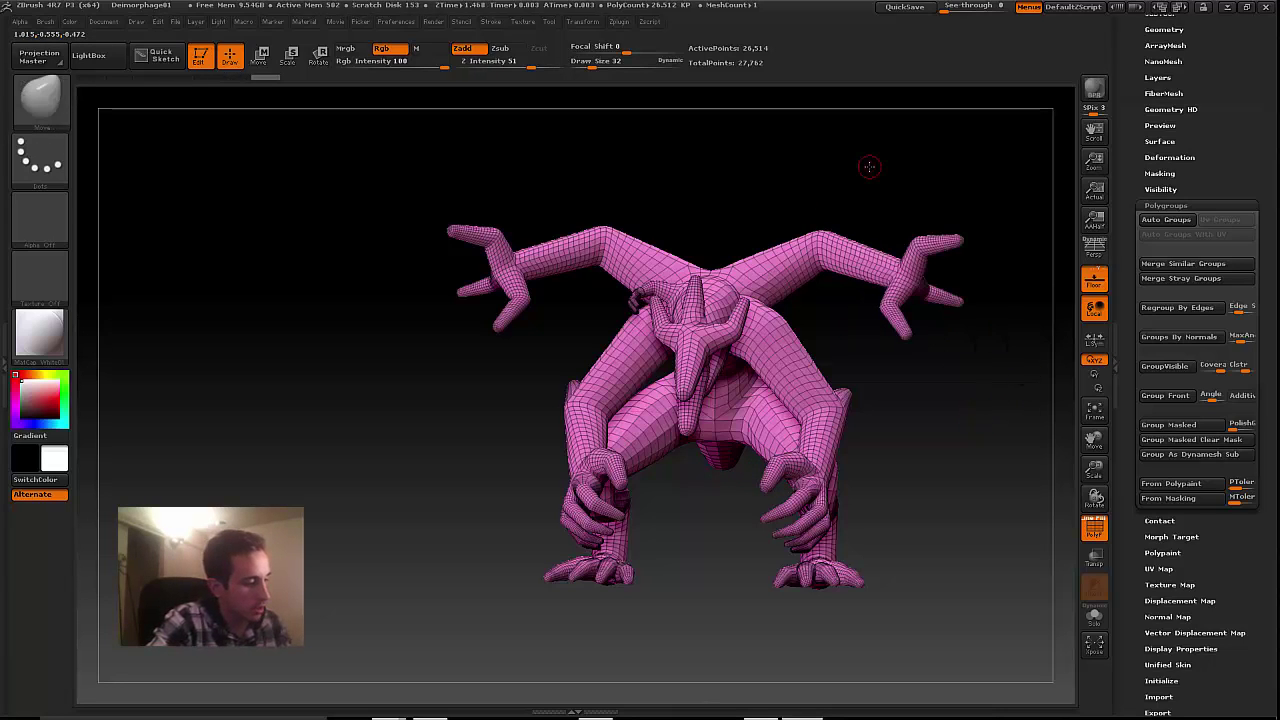
ctrl+alt+shift+drag(1009, 398, 848, 161)
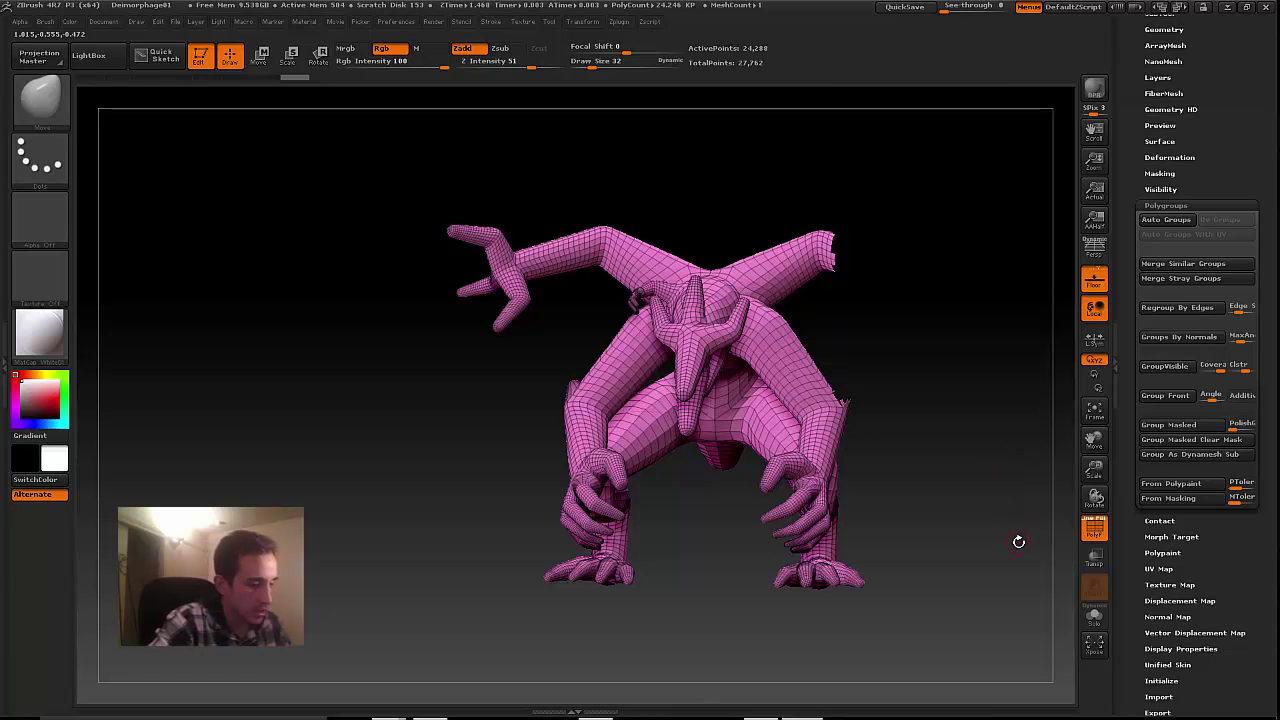
key(ctrl+z)
mouse_move(1041, 517)
mouse_down()
mouse_move(1046, 574)
mouse_move(1048, 543)
mouse_up()
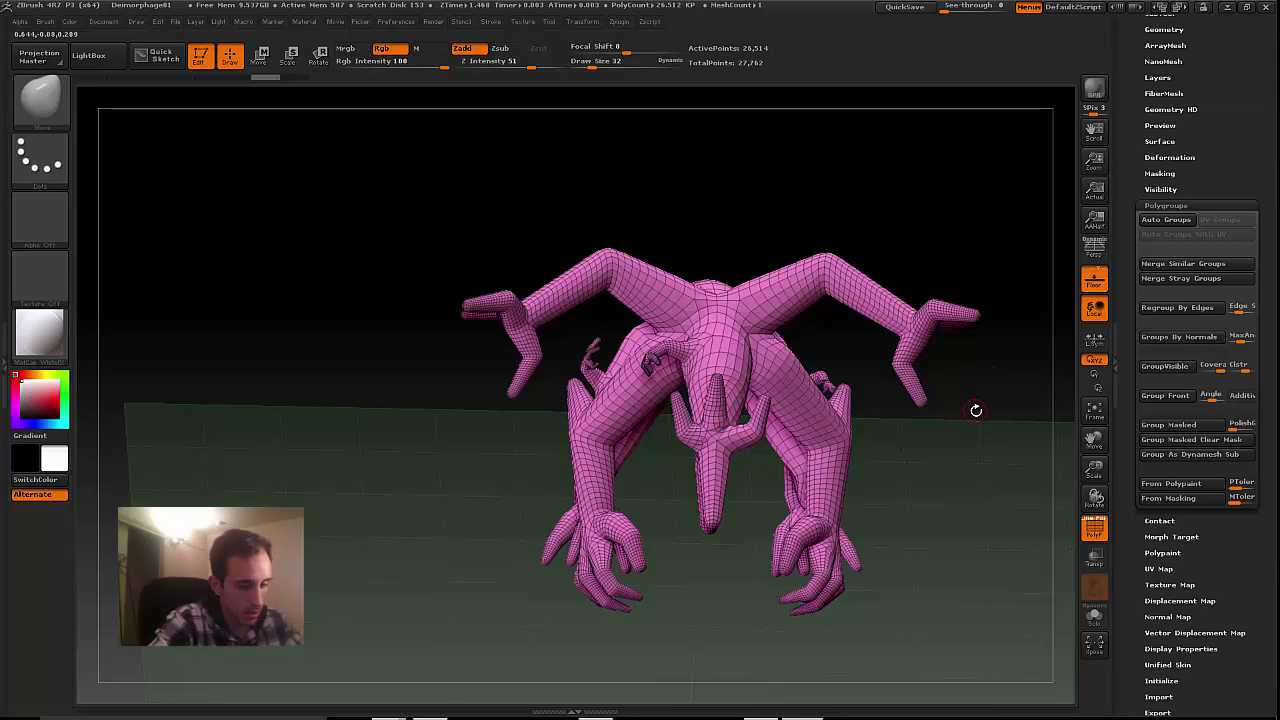
key(ctrl+shift)
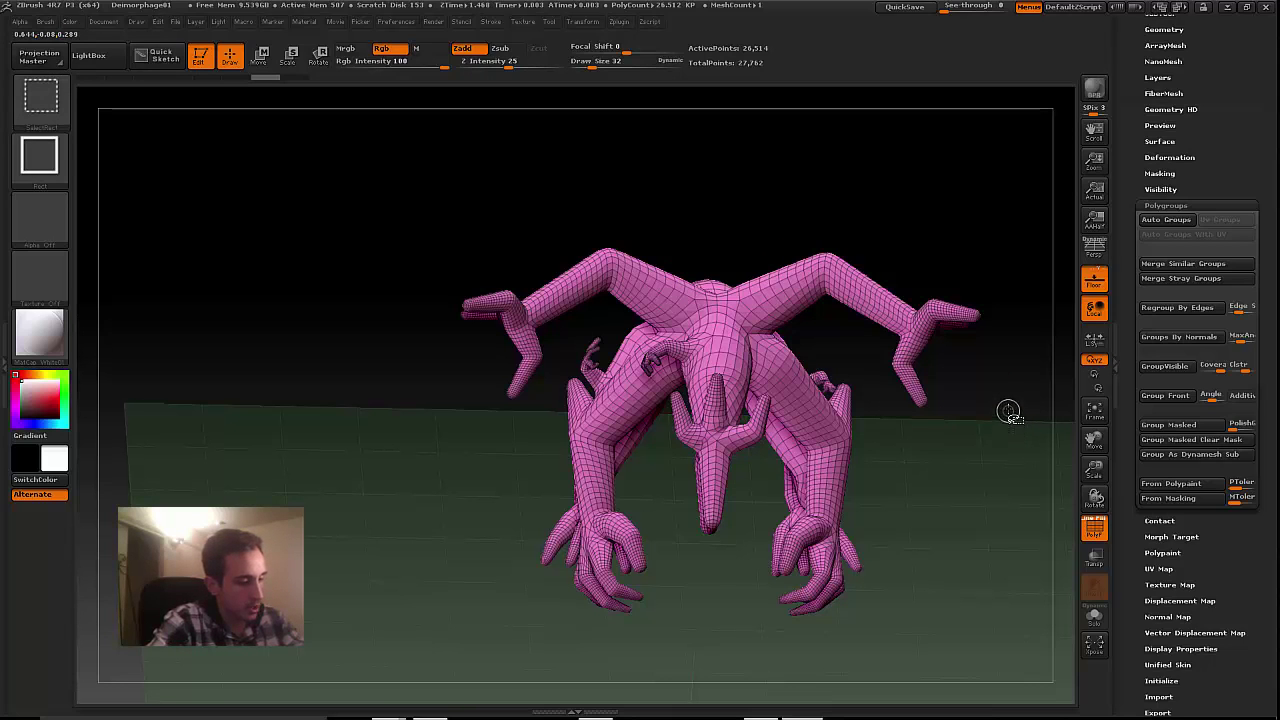
mouse_move(998, 430)
ctrl+shift+mouse_down()
mouse_move(943, 251)
mouse_move(892, 227)
ctrl+shift+mouse_up()
ctrl+alt+shift+drag(942, 380, 871, 223)
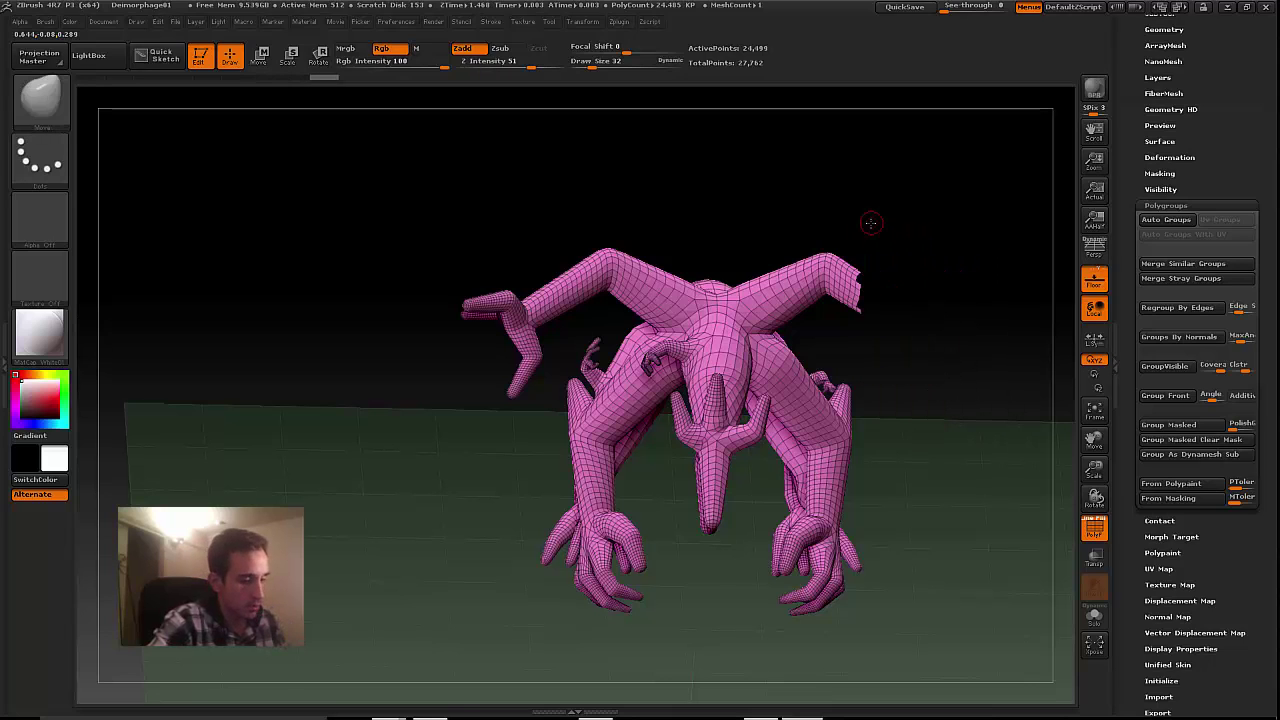
key(ctrl+z)
key(ctrl+z)
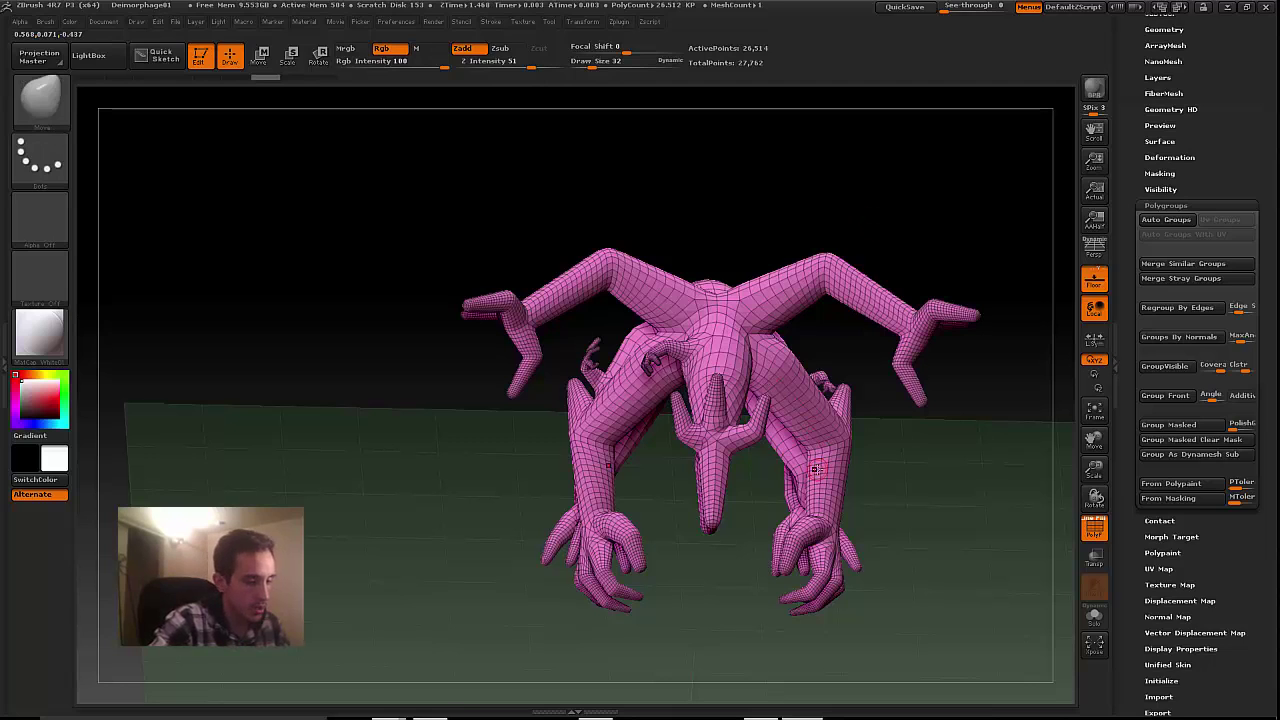
Step: Hide both raised upper arms from the hands inward to the shoulders with rectangular selections
key(ctrl+shift)
ctrl+alt+shift+drag(1006, 456, 885, 225)
ctrl+alt+shift+drag(938, 426, 870, 218)
mouse_move(884, 339)
ctrl+alt+shift+mouse_down()
mouse_move(837, 218)
mouse_move(796, 198)
ctrl+alt+shift+mouse_up()
ctrl+alt+shift+drag(835, 318, 770, 220)
drag(977, 480, 960, 460)
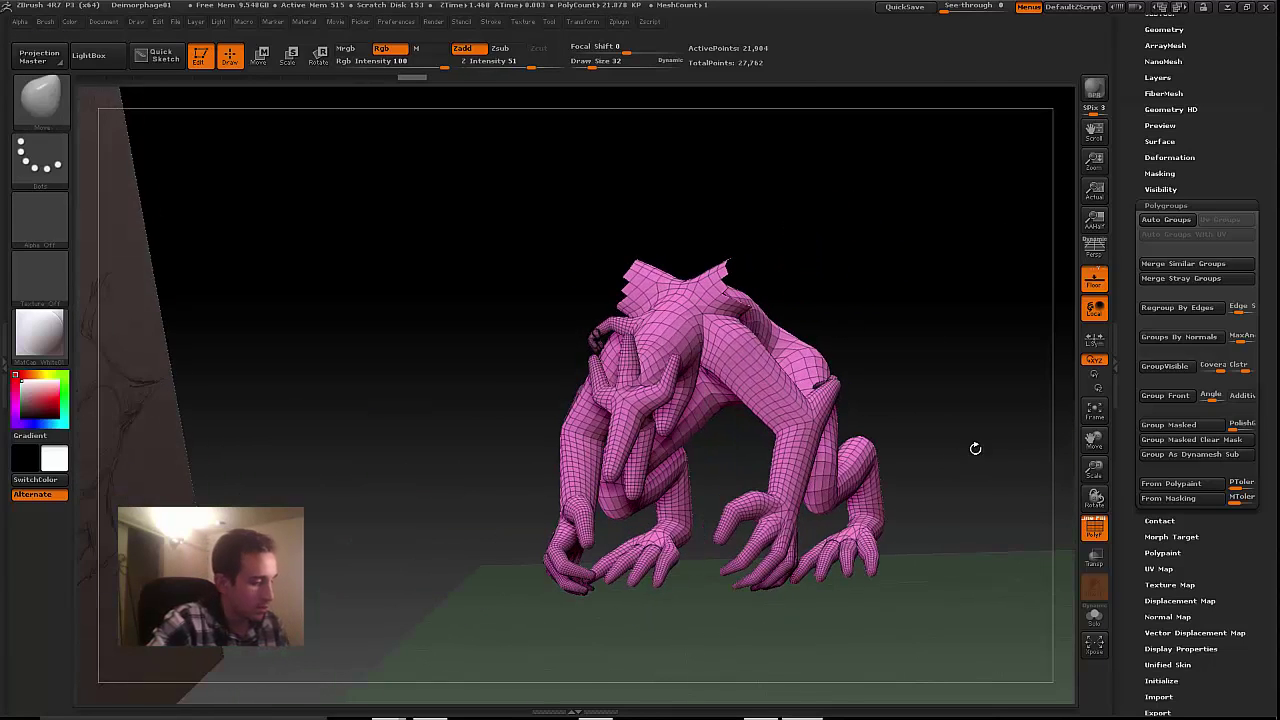
Step: Hide more of the arm polygons remaining on the shoulder stubs with close-up rectangular selections
drag(1088, 468, 1110, 525)
drag(1093, 440, 1123, 533)
mouse_move(915, 365)
mouse_down()
mouse_move(978, 391)
mouse_move(986, 369)
mouse_up()
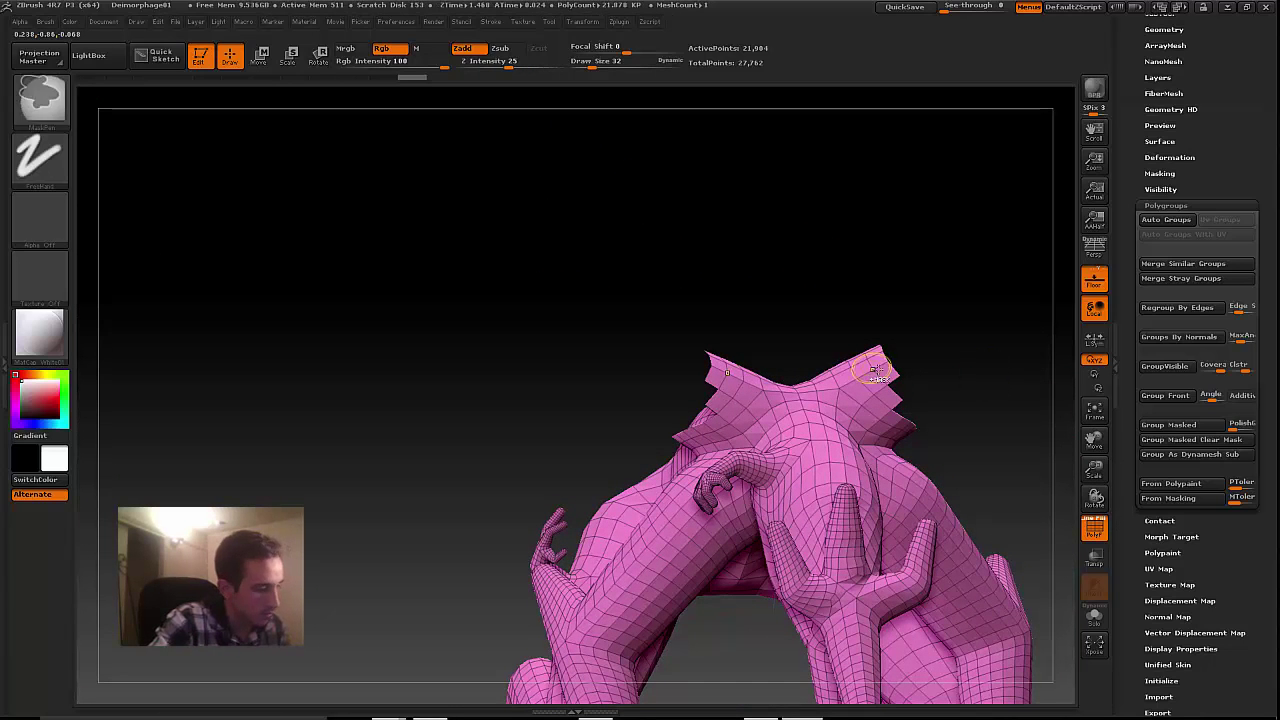
ctrl+alt+shift+drag(972, 424, 872, 318)
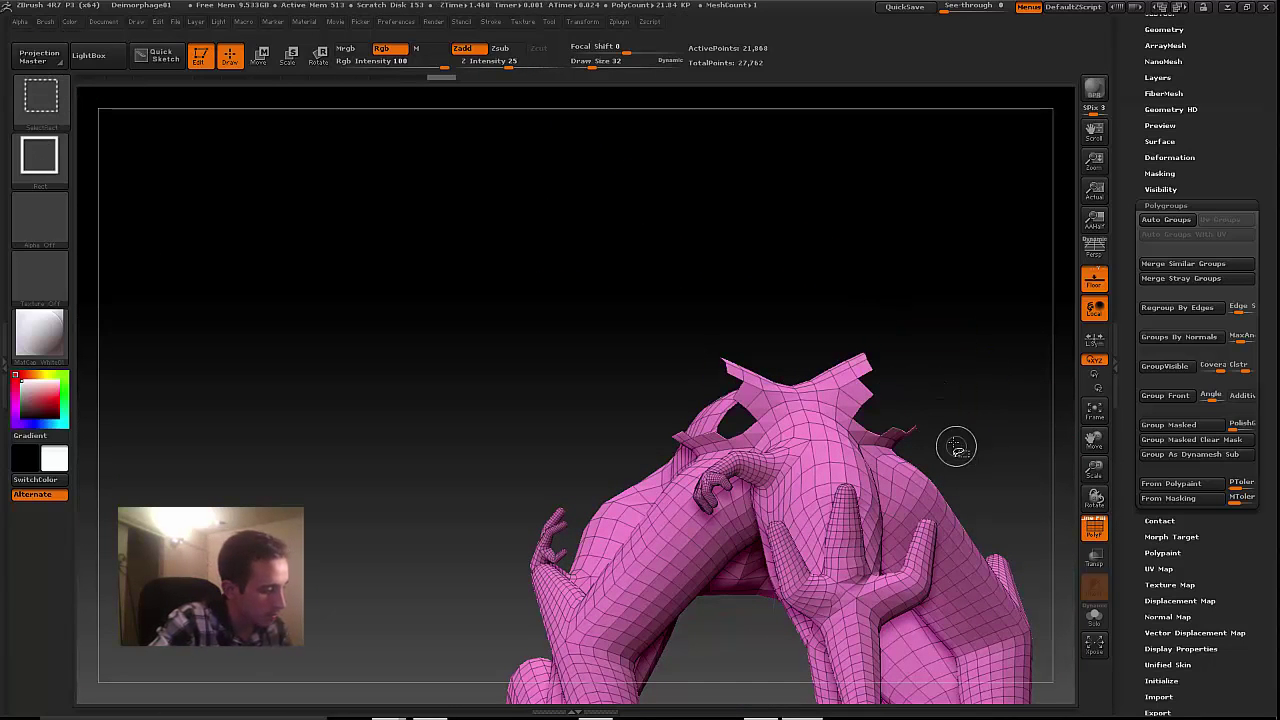
ctrl+alt+shift+drag(907, 404, 852, 345)
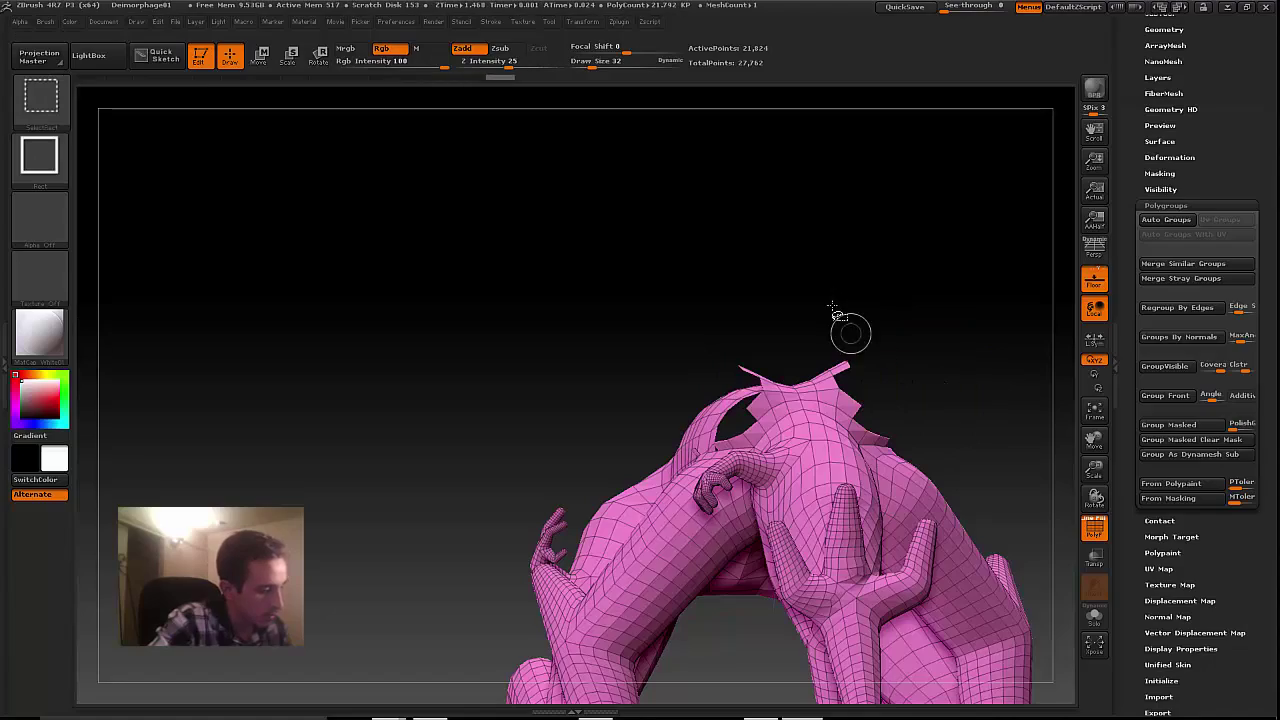
Step: Try hiding the stub polygons that stick up above the creature's back from a side view
mouse_move(755, 289)
mouse_down()
mouse_move(748, 362)
mouse_move(717, 351)
mouse_move(503, 397)
mouse_move(458, 383)
mouse_up()
mouse_move(311, 296)
mouse_down()
mouse_move(297, 343)
mouse_move(483, 486)
mouse_move(600, 510)
mouse_move(459, 529)
mouse_move(480, 429)
mouse_move(572, 394)
mouse_move(542, 371)
mouse_move(614, 404)
mouse_move(526, 437)
mouse_move(514, 395)
mouse_move(526, 441)
mouse_up()
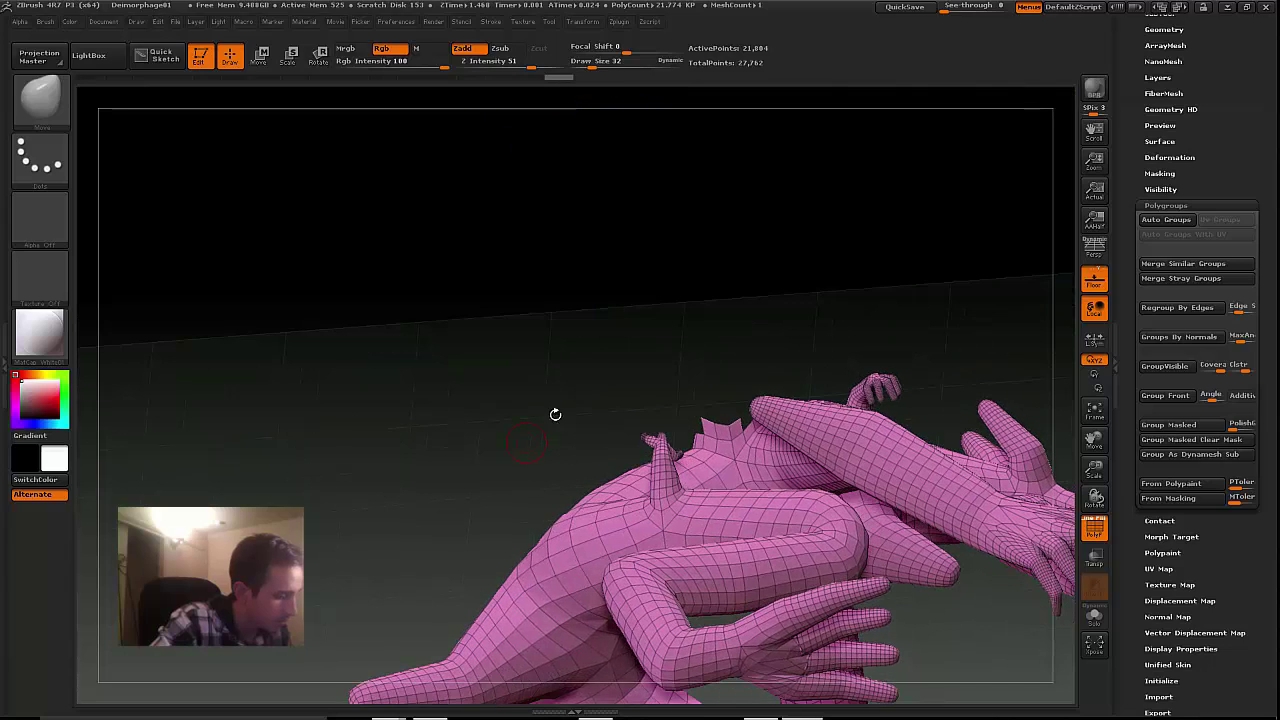
key(ctrl+shift)
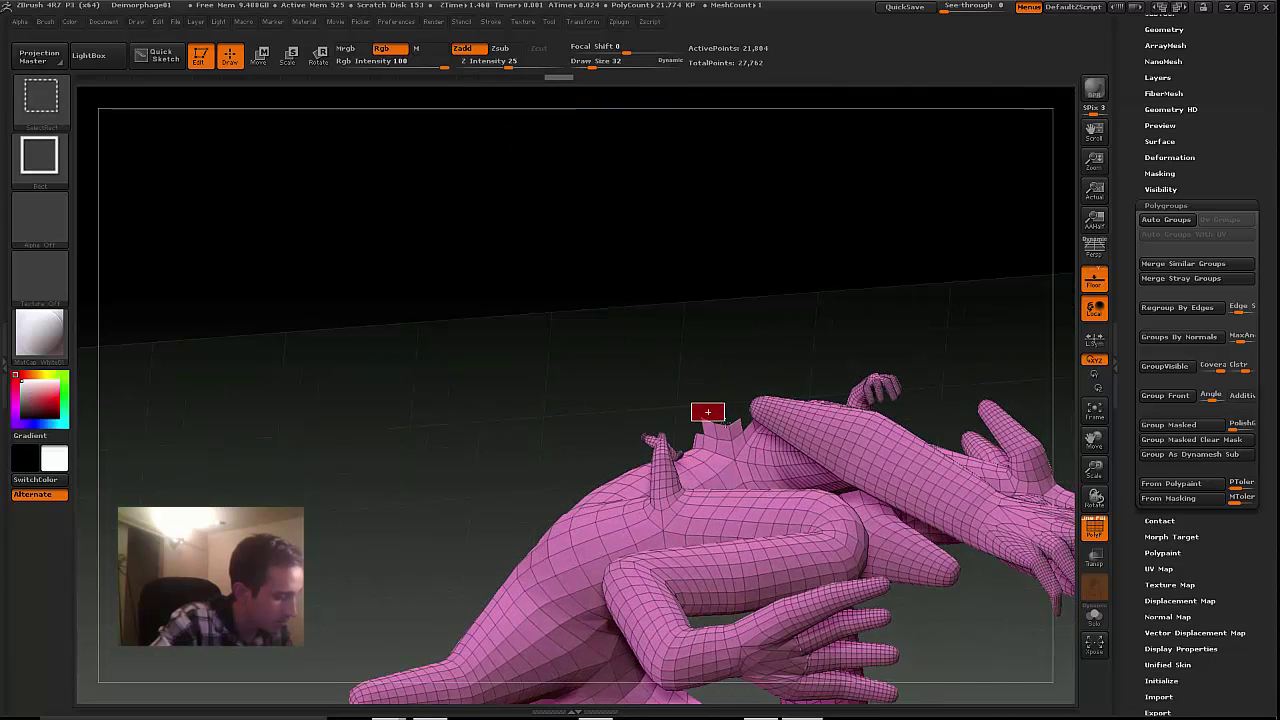
mouse_move(726, 414)
mouse_down()
mouse_move(549, 511)
mouse_move(612, 482)
mouse_move(622, 462)
mouse_move(569, 302)
mouse_move(501, 397)
mouse_move(511, 461)
mouse_move(623, 366)
mouse_move(700, 395)
mouse_up()
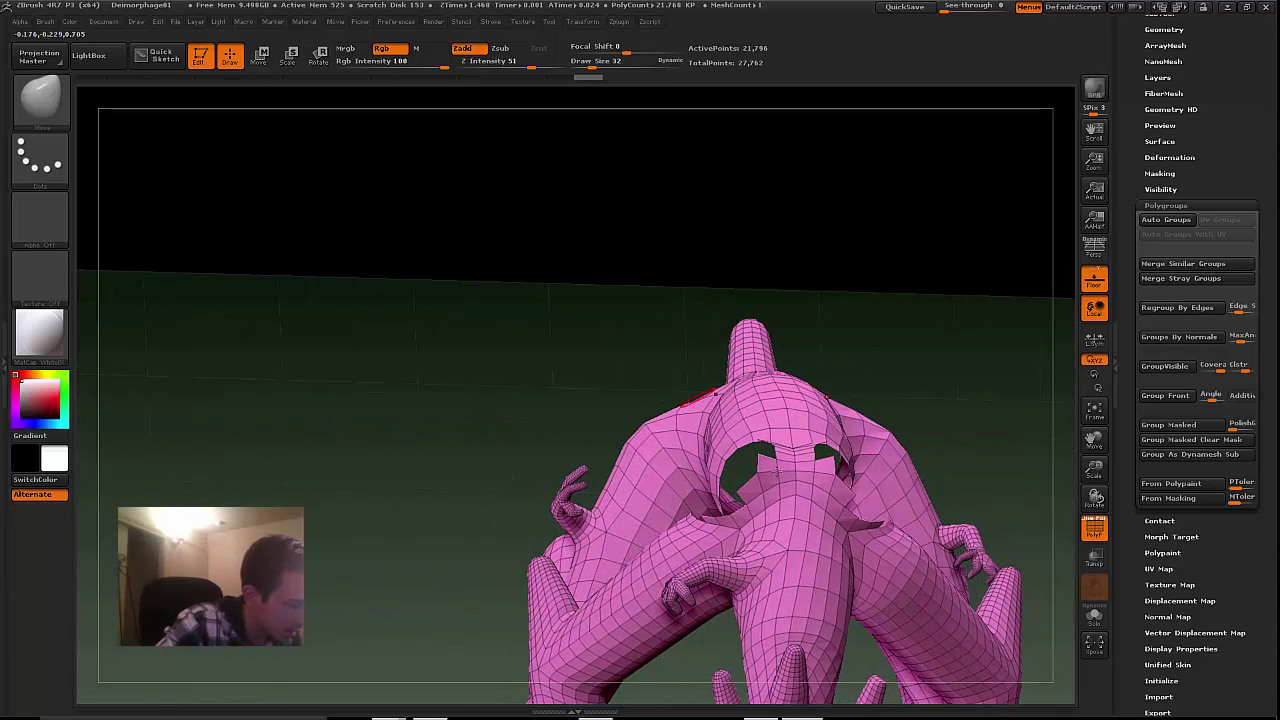
Step: Invert the mesh visibility to inspect the hidden raised arms, and undo the inversion
key(ctrl+shift)
ctrl+shift+click(762, 475)
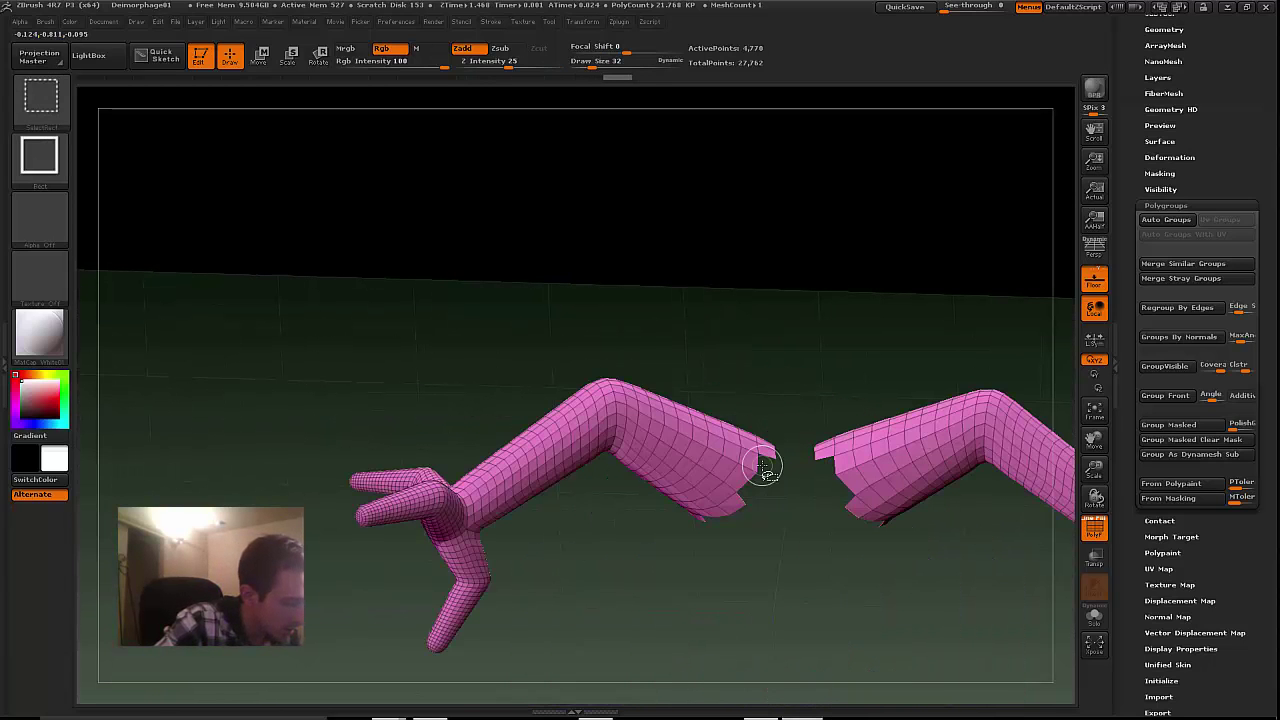
key(ctrl+z)
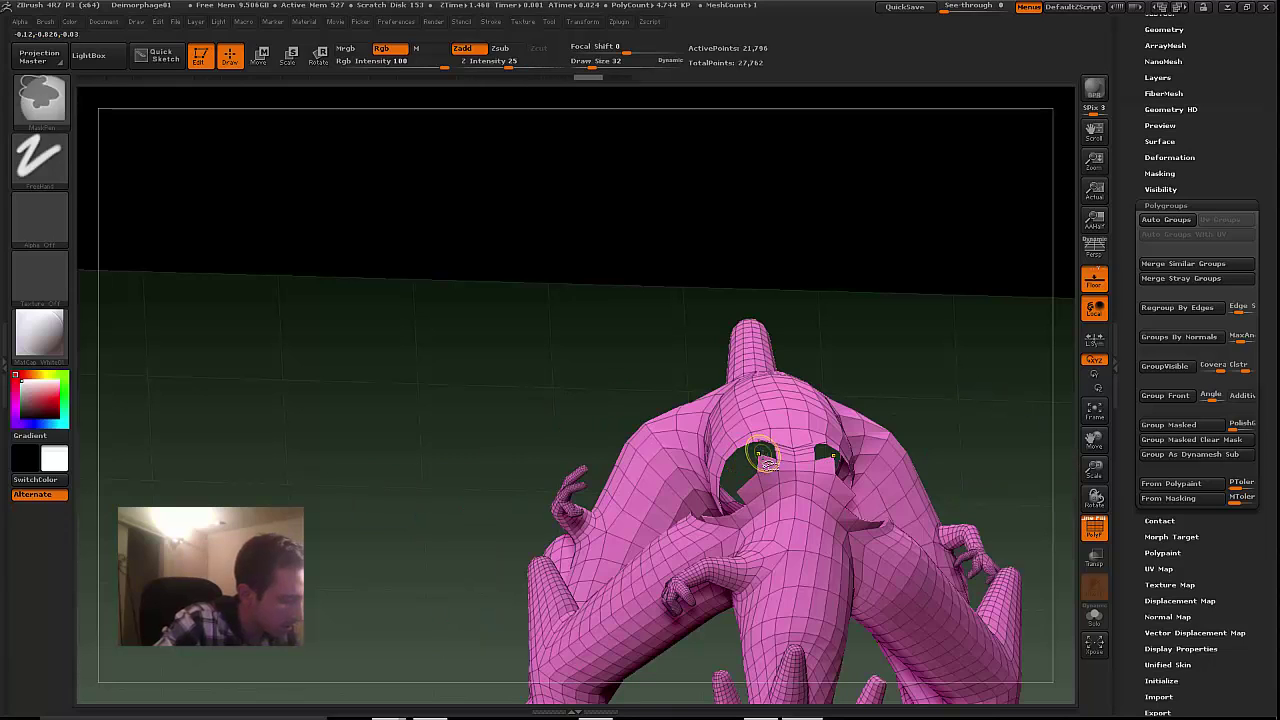
Step: Try hiding another stub fragment beside the shoulder opening, and undo the latest visibility changes
mouse_move(603, 391)
mouse_down()
mouse_move(554, 359)
mouse_move(583, 357)
mouse_up()
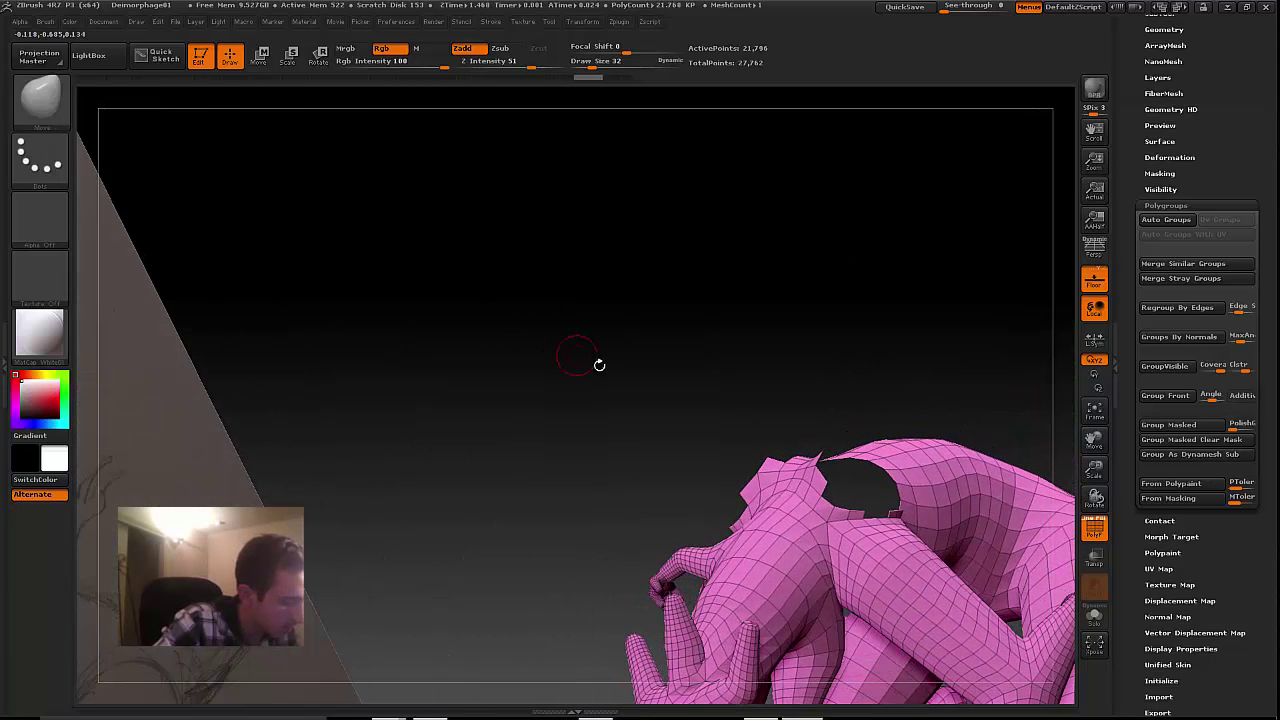
key(ctrl+shift)
drag(761, 459, 706, 456)
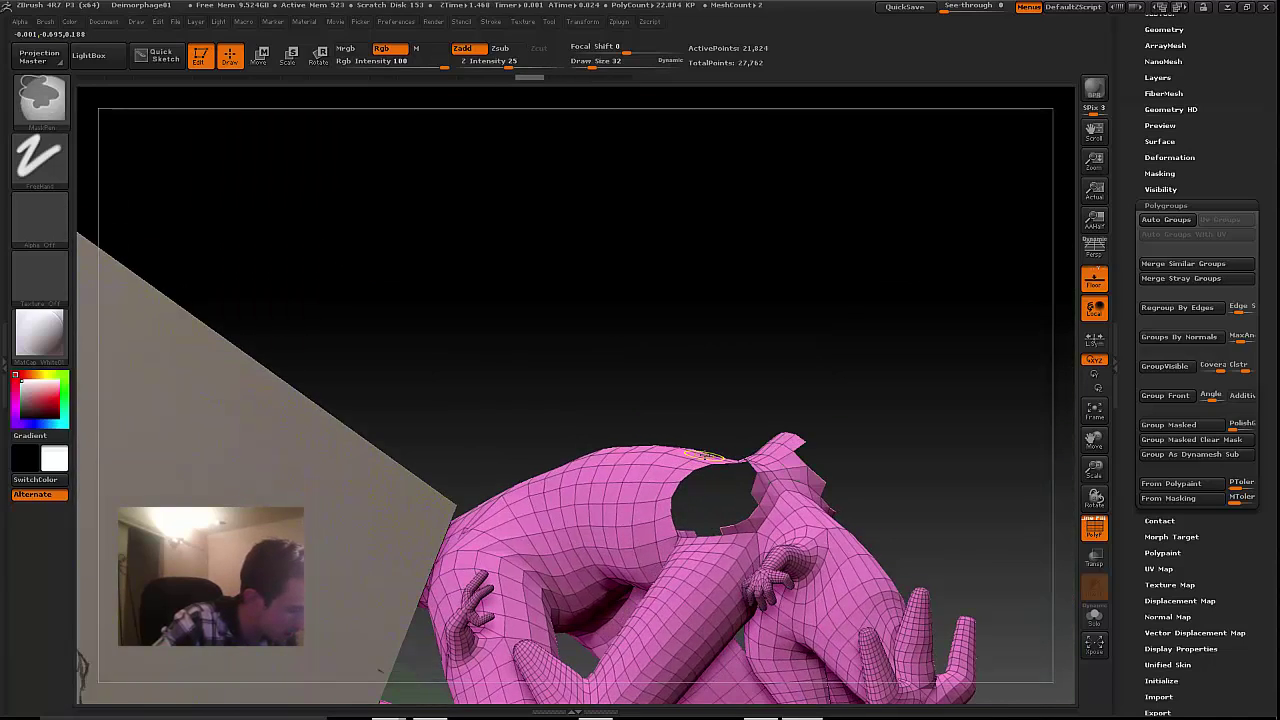
mouse_move(560, 377)
mouse_down()
mouse_move(580, 329)
mouse_move(636, 309)
mouse_up()
Step: Hide the PM3D_Plane3D_1 reference plane subtool
drag(1125, 140, 1127, 420)
click(1161, 300)
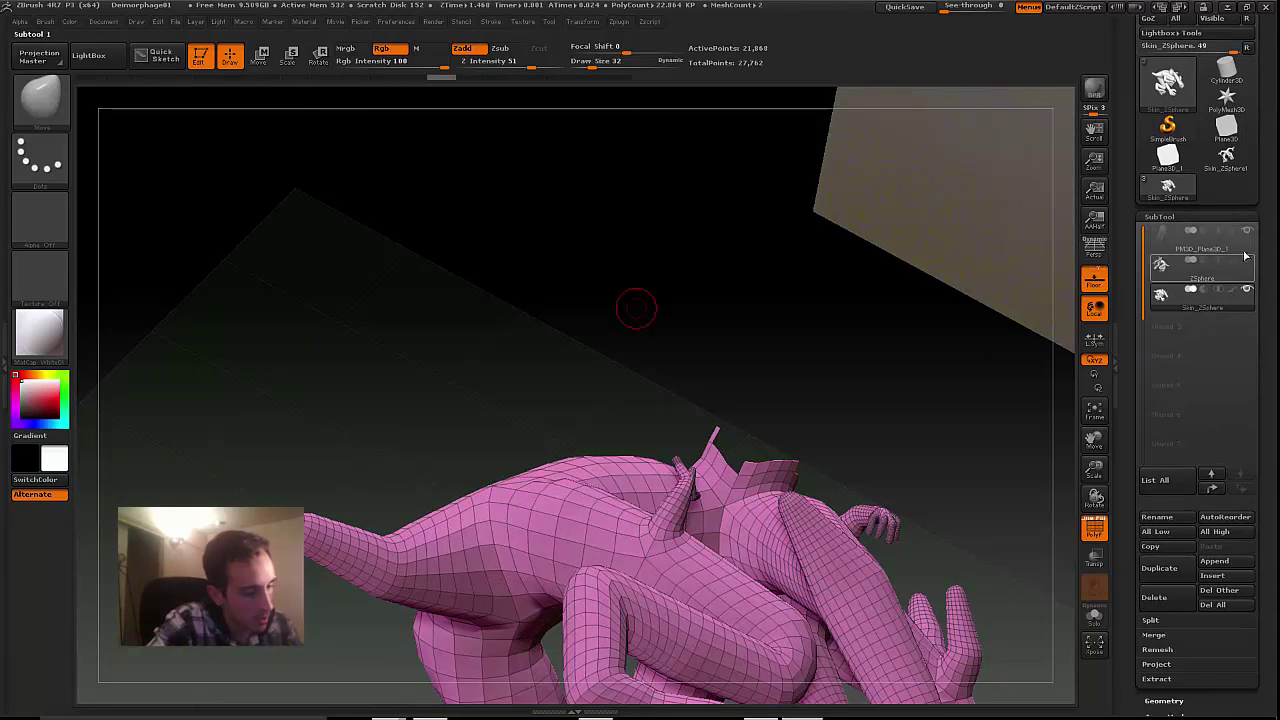
click(1247, 235)
Step: Try trimming the leftover polygons at the tops of the shoulder stubs from both sides of the creature
drag(757, 280, 737, 257)
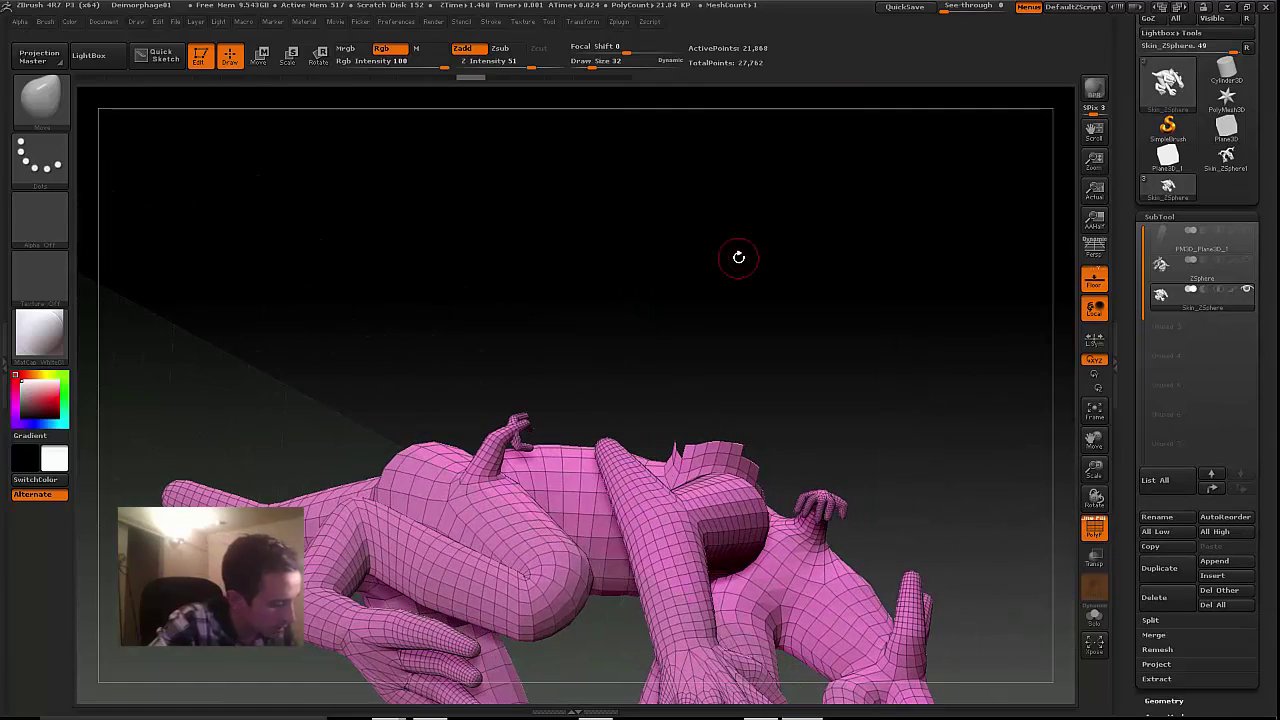
key(ctrl+shift)
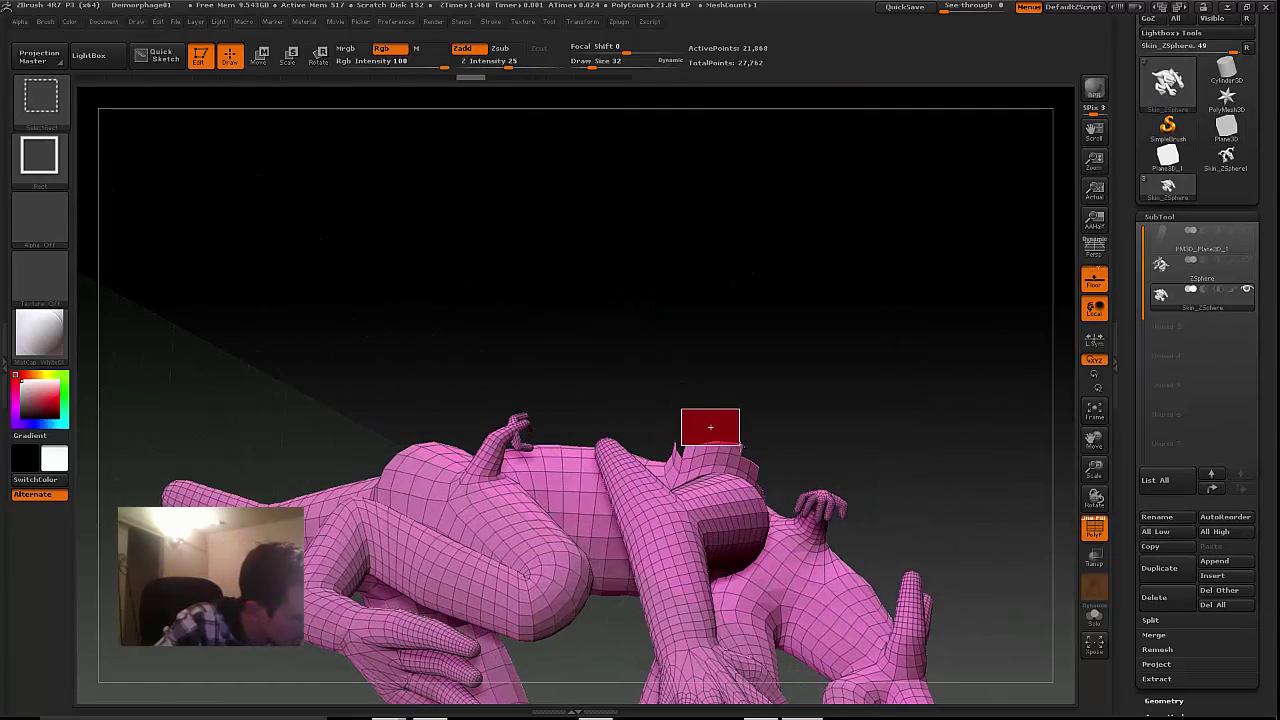
ctrl+alt+shift+drag(741, 446, 741, 443)
mouse_move(646, 386)
mouse_down()
mouse_move(554, 383)
mouse_move(516, 359)
mouse_up()
drag(632, 605, 650, 455)
key(ctrl+shift)
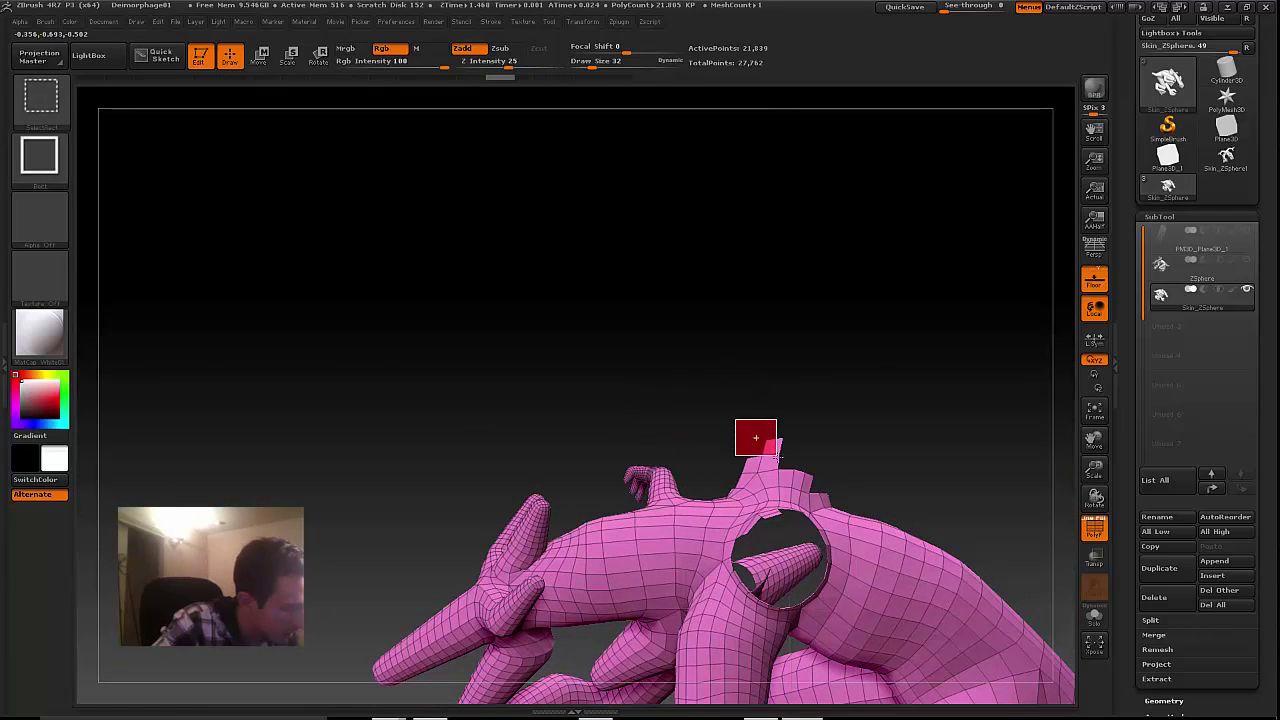
mouse_move(756, 437)
mouse_down()
mouse_move(672, 386)
mouse_move(578, 367)
mouse_move(599, 375)
mouse_move(531, 418)
mouse_move(598, 438)
mouse_move(616, 429)
mouse_move(611, 380)
mouse_move(552, 383)
mouse_move(589, 378)
mouse_up()
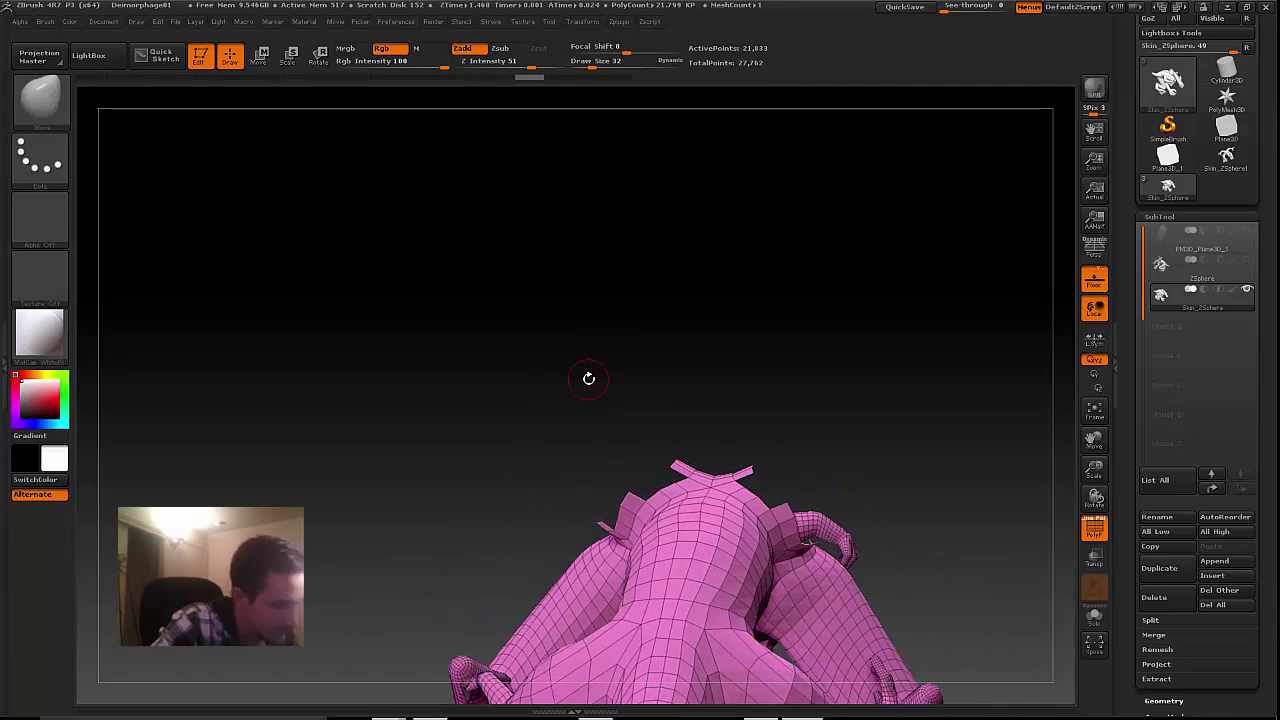
Step: Turn on double-sided display for the creature skin mesh
drag(1130, 632, 1136, 427)
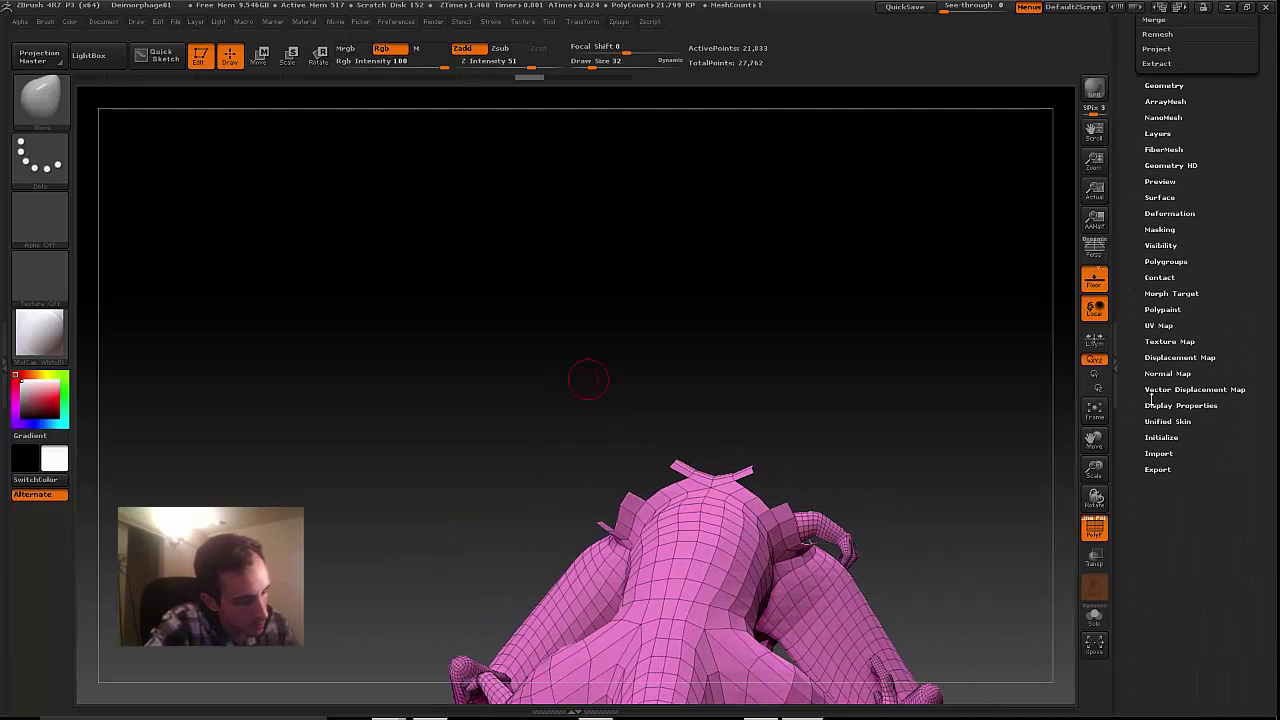
click(1160, 421)
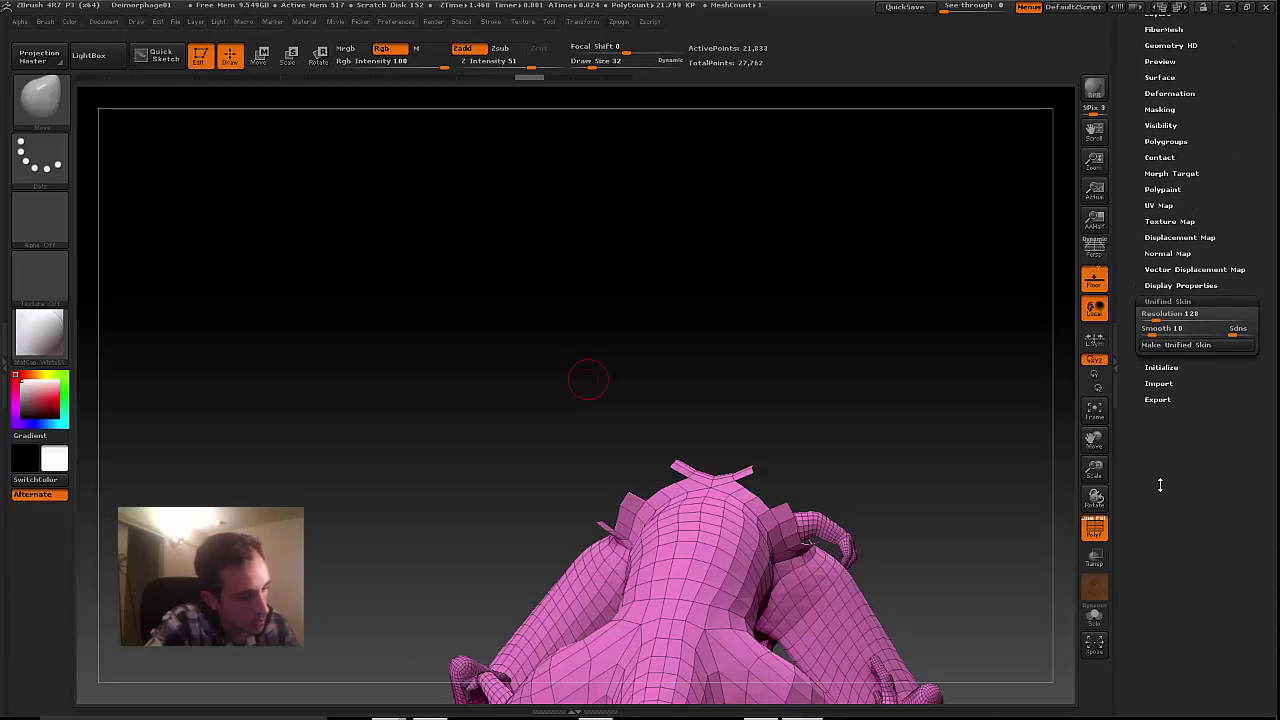
click(1160, 298)
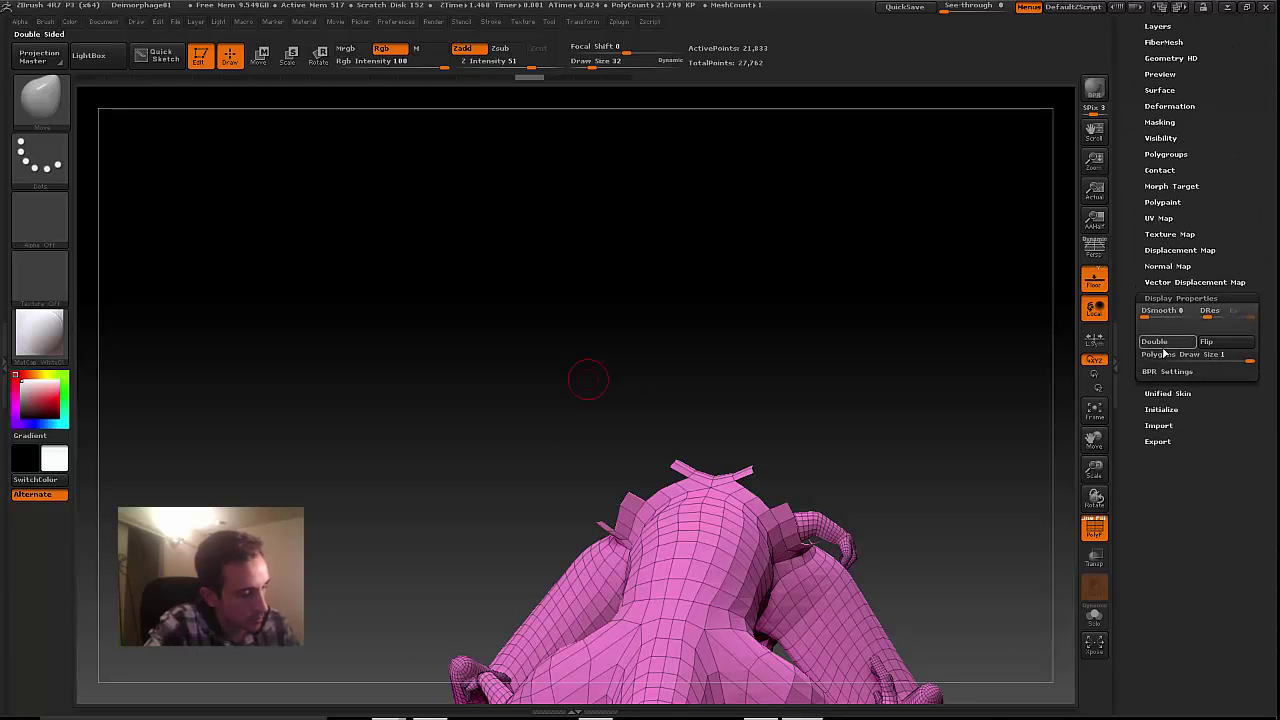
click(1158, 343)
mouse_move(546, 449)
mouse_down()
mouse_move(614, 457)
mouse_move(620, 391)
mouse_move(577, 396)
mouse_up()
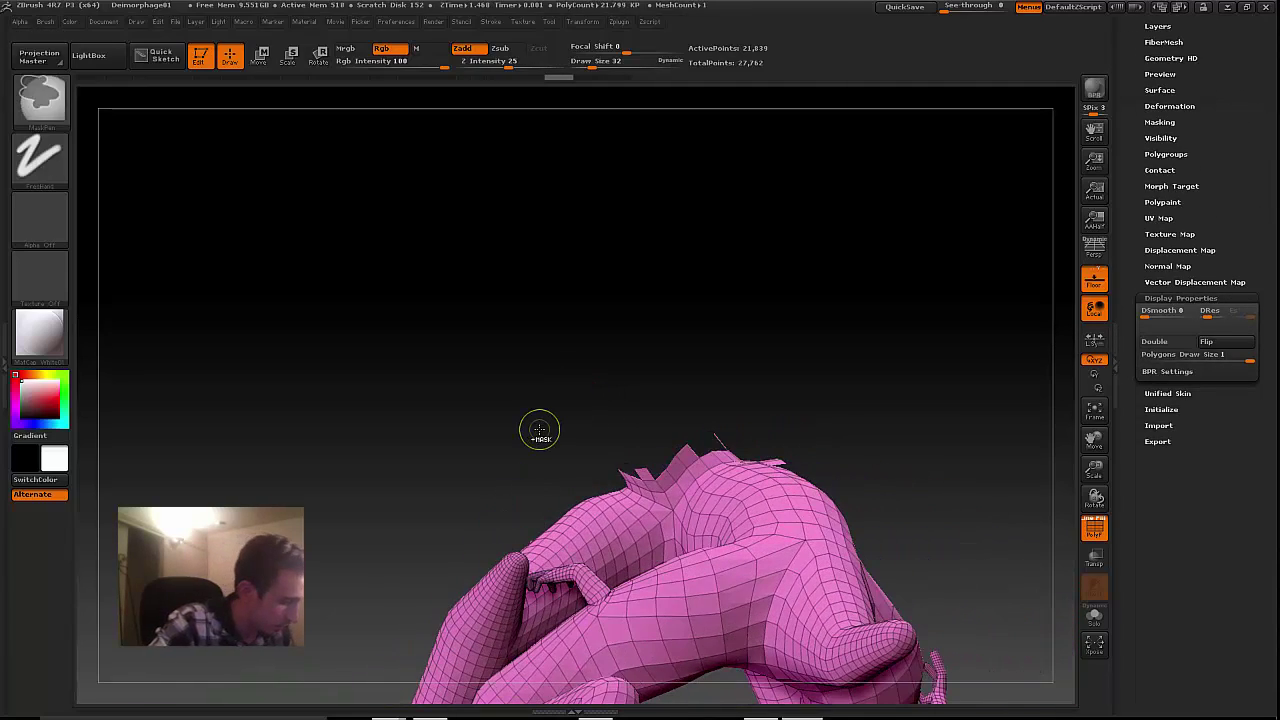
Step: Undo the recent polygon hides on the shoulder stubs
key(ctrl+z)
key(ctrl+z)
drag(514, 460, 462, 472)
key(ctrl+z)
Step: Hide the protruding stub polygons around the raised arms' shoulder openings from several angles
key(ctrl+shift)
ctrl+alt+shift+drag(662, 411, 675, 438)
drag(554, 417, 502, 450)
mouse_move(662, 395)
ctrl+alt+shift+mouse_down()
mouse_move(701, 416)
mouse_move(425, 439)
mouse_move(545, 405)
ctrl+alt+shift+mouse_up()
mouse_move(650, 380)
mouse_down()
mouse_move(695, 359)
mouse_move(690, 323)
mouse_up()
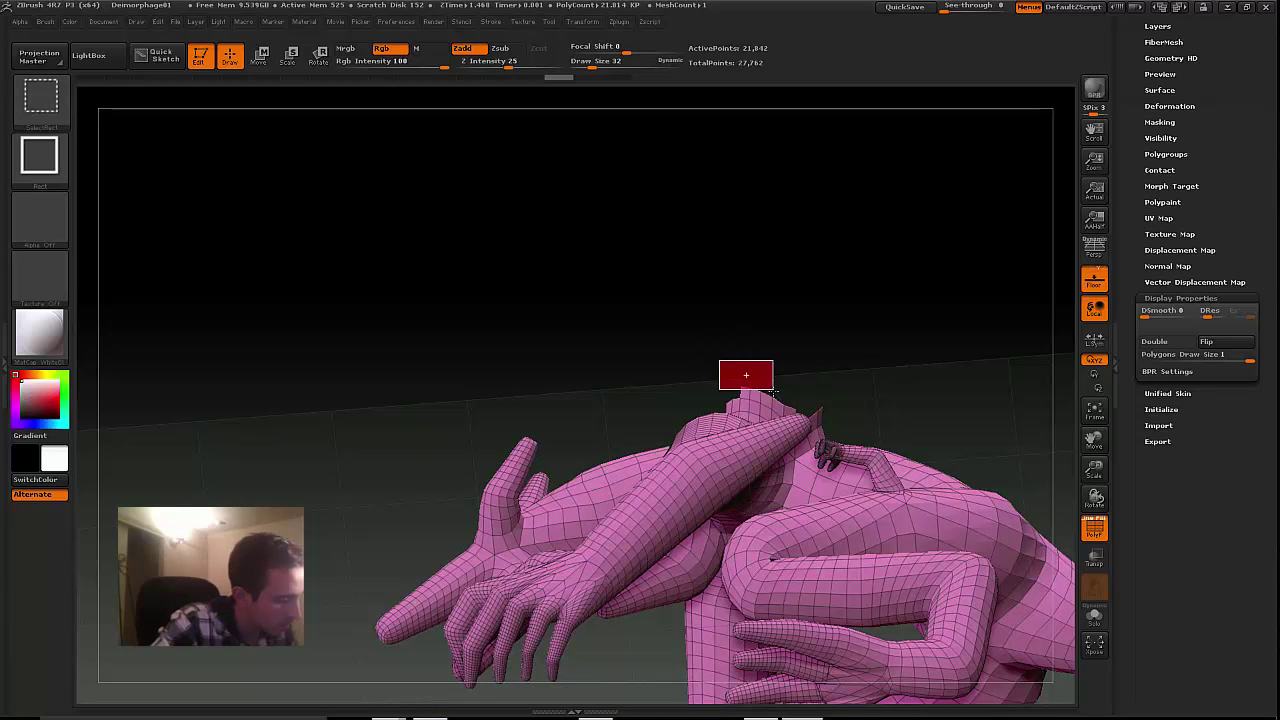
mouse_move(770, 374)
ctrl+alt+shift+mouse_down()
mouse_move(694, 360)
mouse_move(711, 374)
mouse_move(726, 360)
mouse_move(720, 328)
ctrl+alt+shift+mouse_up()
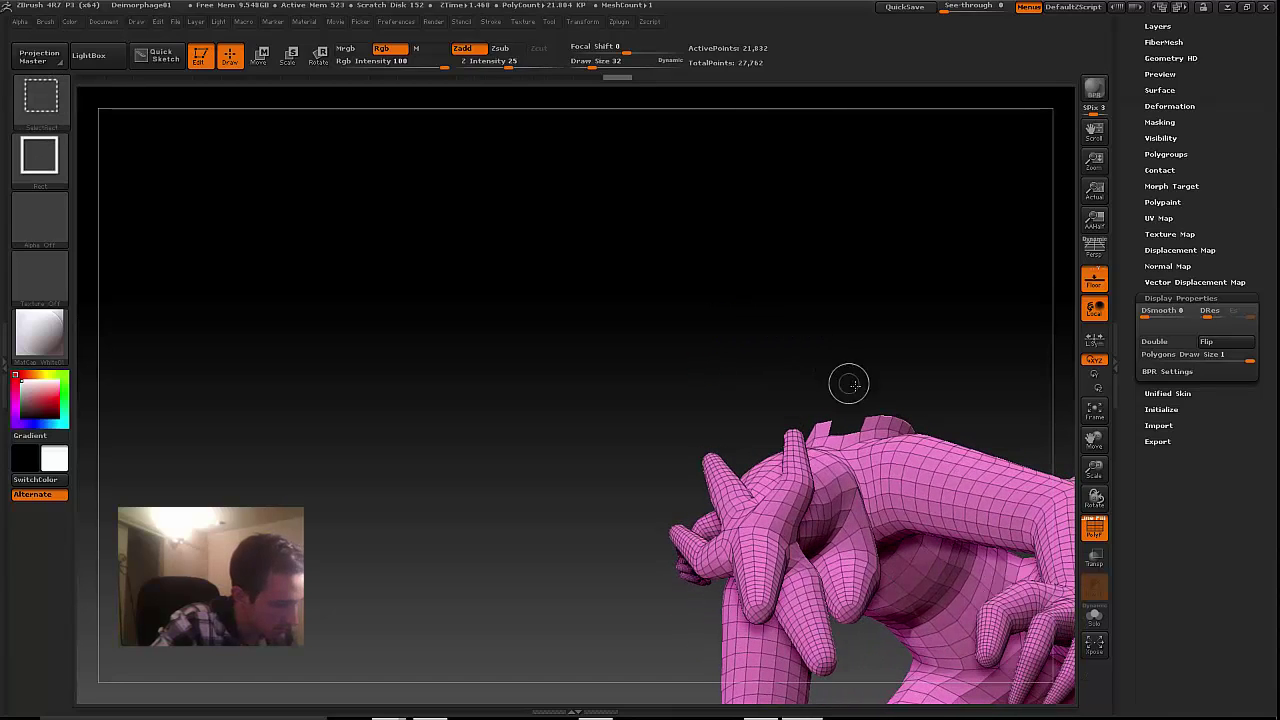
Step: Try hiding the remaining stub edges from the front and rear, undoing one wrong selection
ctrl+alt+shift+drag(892, 421, 902, 428)
drag(820, 351, 765, 414)
key(ctrl+z)
drag(716, 362, 718, 346)
ctrl+alt+shift+drag(770, 379, 797, 413)
mouse_move(757, 350)
mouse_down()
mouse_move(714, 357)
mouse_move(709, 330)
mouse_up()
Step: Try hiding the last stub fragments on the creature's upper back with small rectangular selections
key(ctrl+shift)
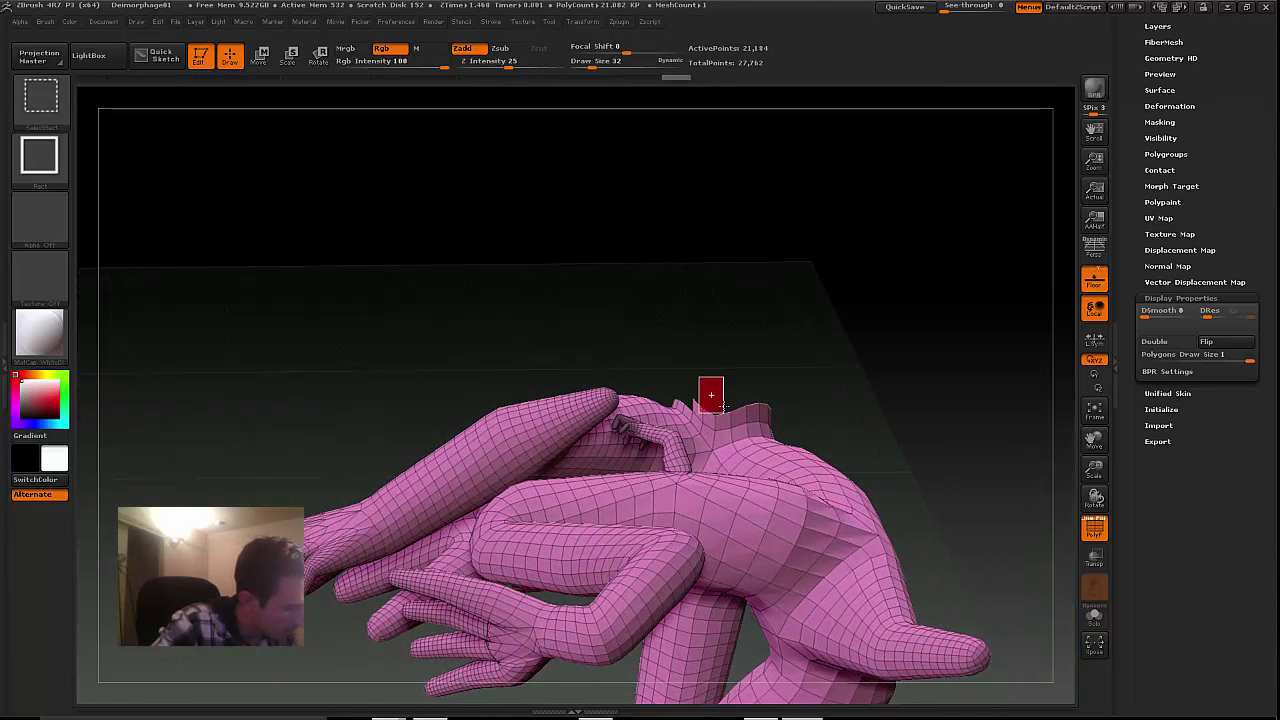
mouse_move(704, 354)
mouse_down()
mouse_move(686, 366)
mouse_move(638, 333)
mouse_move(687, 407)
mouse_move(606, 337)
mouse_move(608, 306)
mouse_move(720, 409)
mouse_up()
drag(622, 347, 679, 353)
ctrl+alt+shift+drag(729, 391, 636, 402)
Step: Assign the visible body, without the raised arms, to a new polygroup with GroupVisible
drag(1126, 424, 1131, 511)
drag(601, 524, 760, 542)
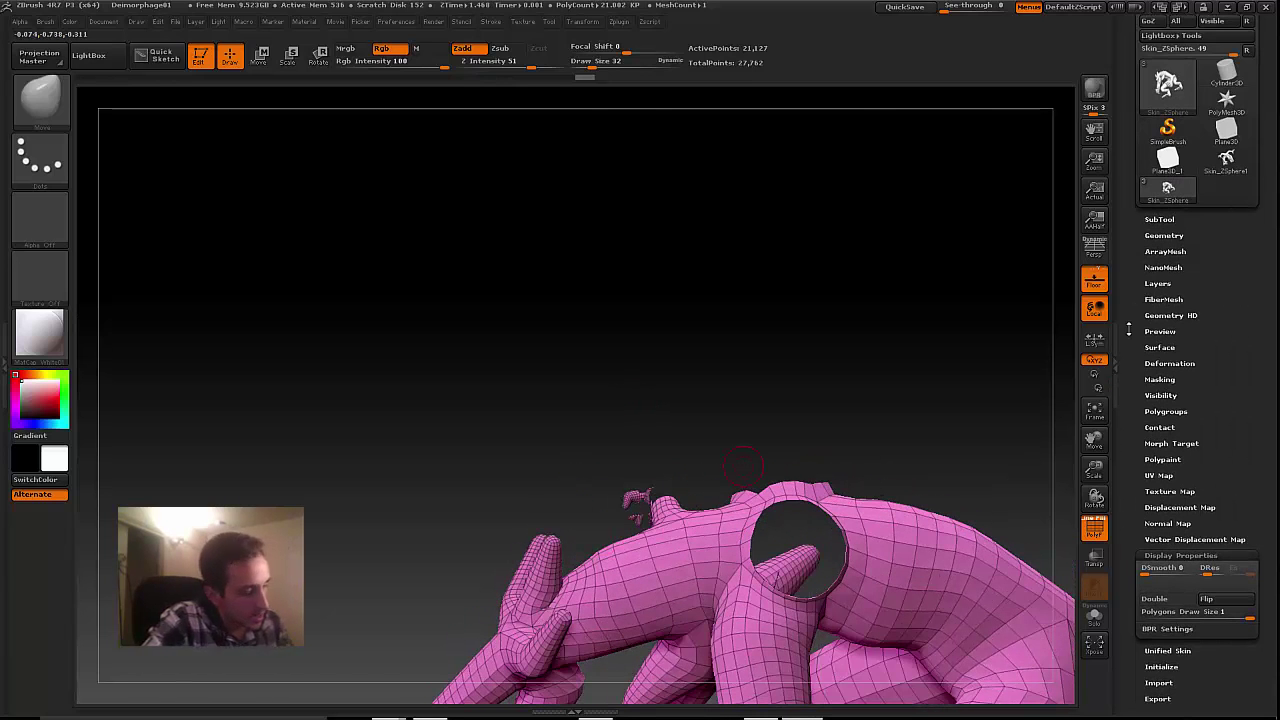
click(1162, 411)
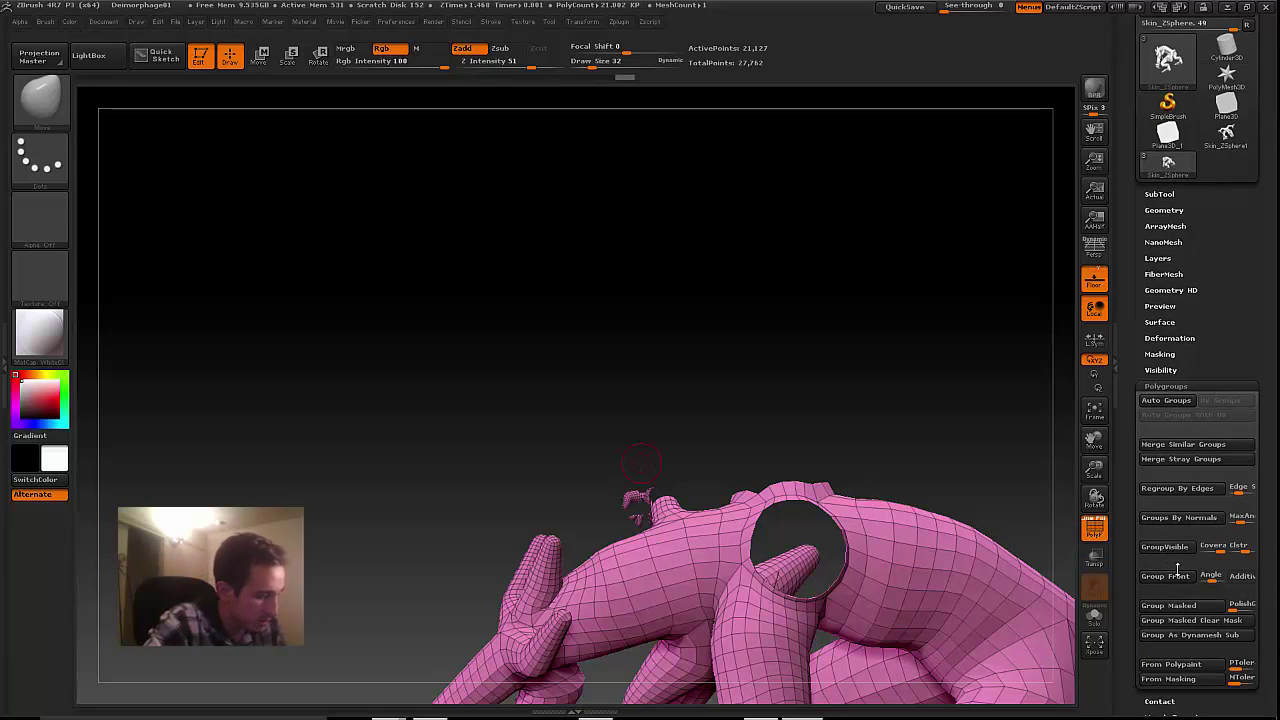
click(1160, 548)
click(1154, 550)
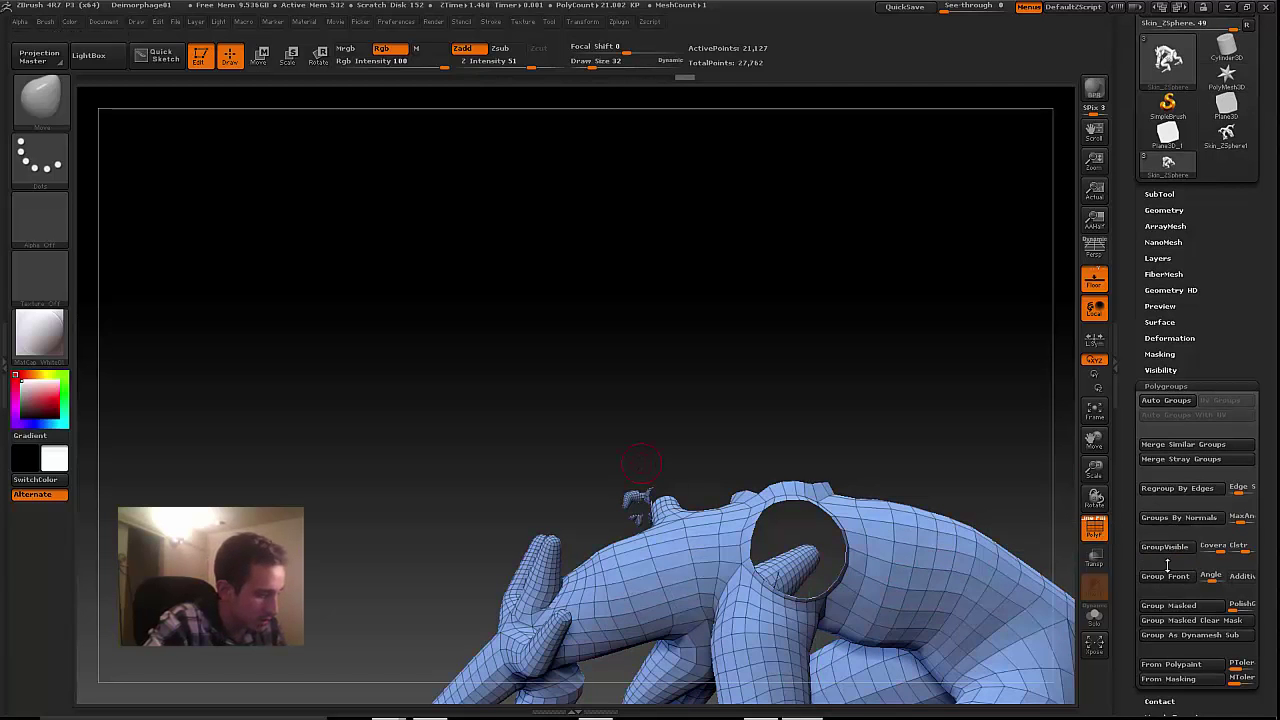
Step: Inspect the shoulder openings, try regrouping the visible body once more, and undo the polygroup changes
drag(850, 420, 611, 402)
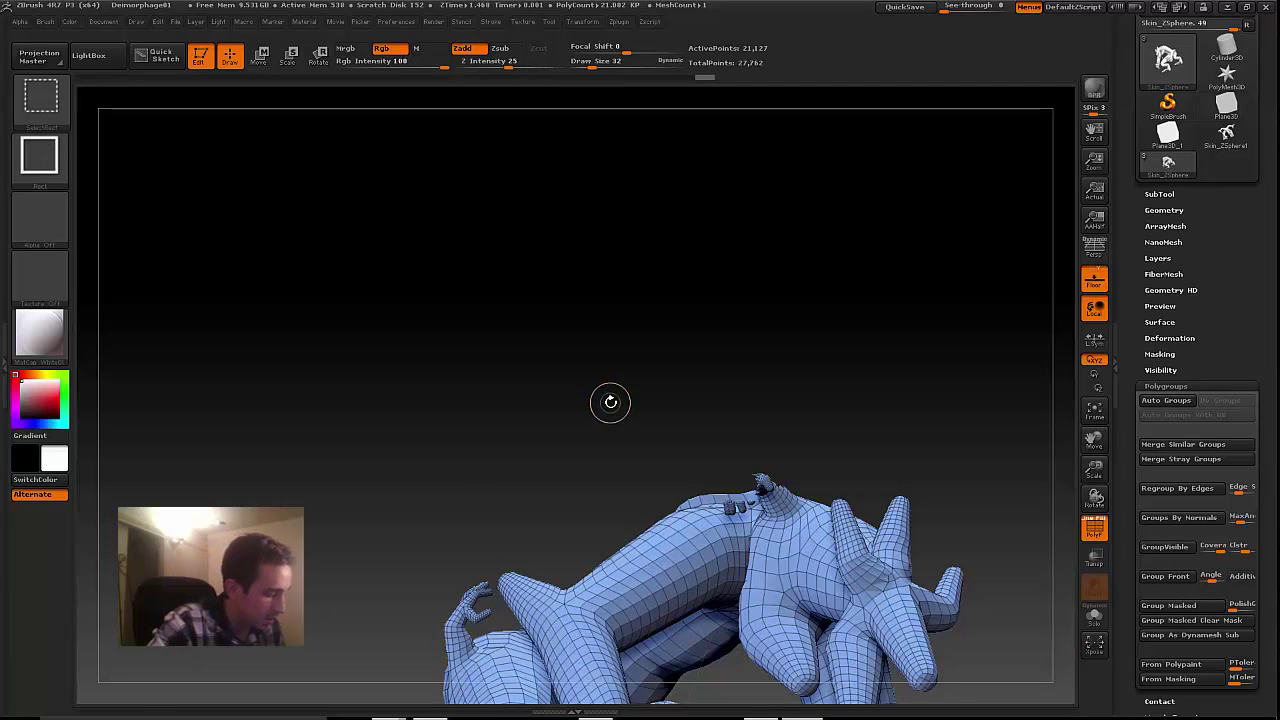
drag(511, 494, 535, 492)
key(ctrl+w)
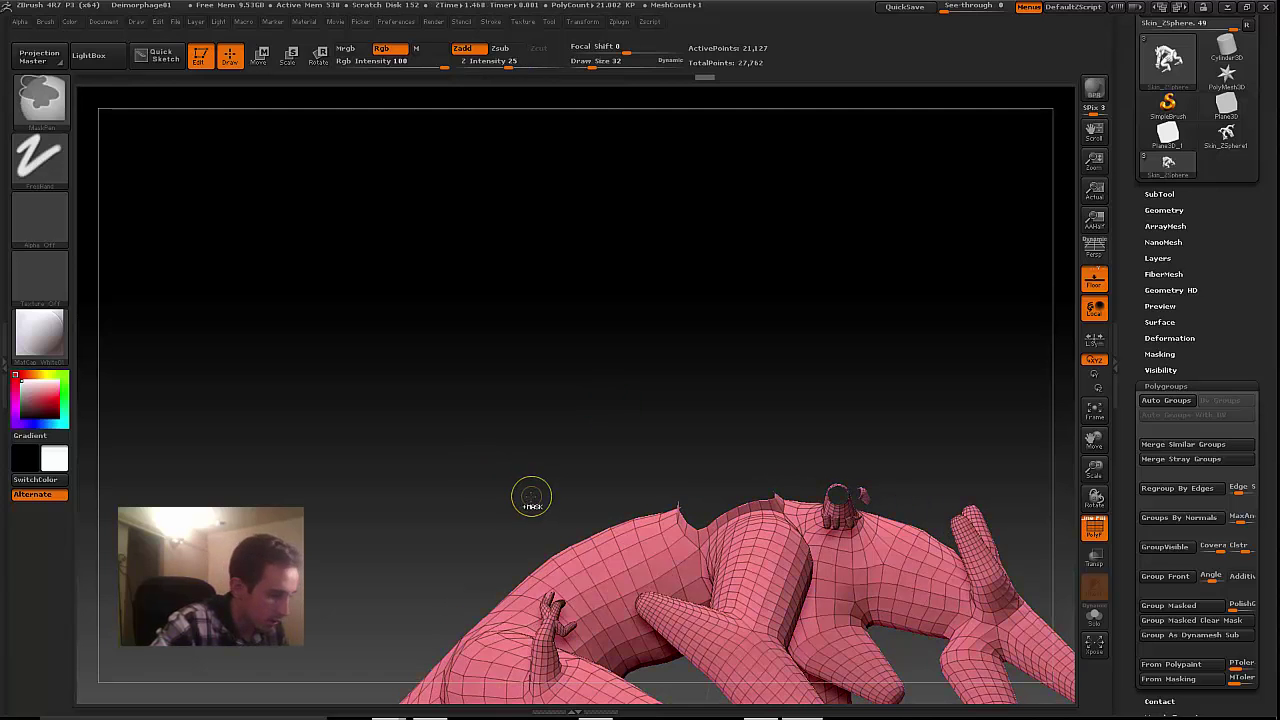
key(ctrl+w)
key(ctrl+w)
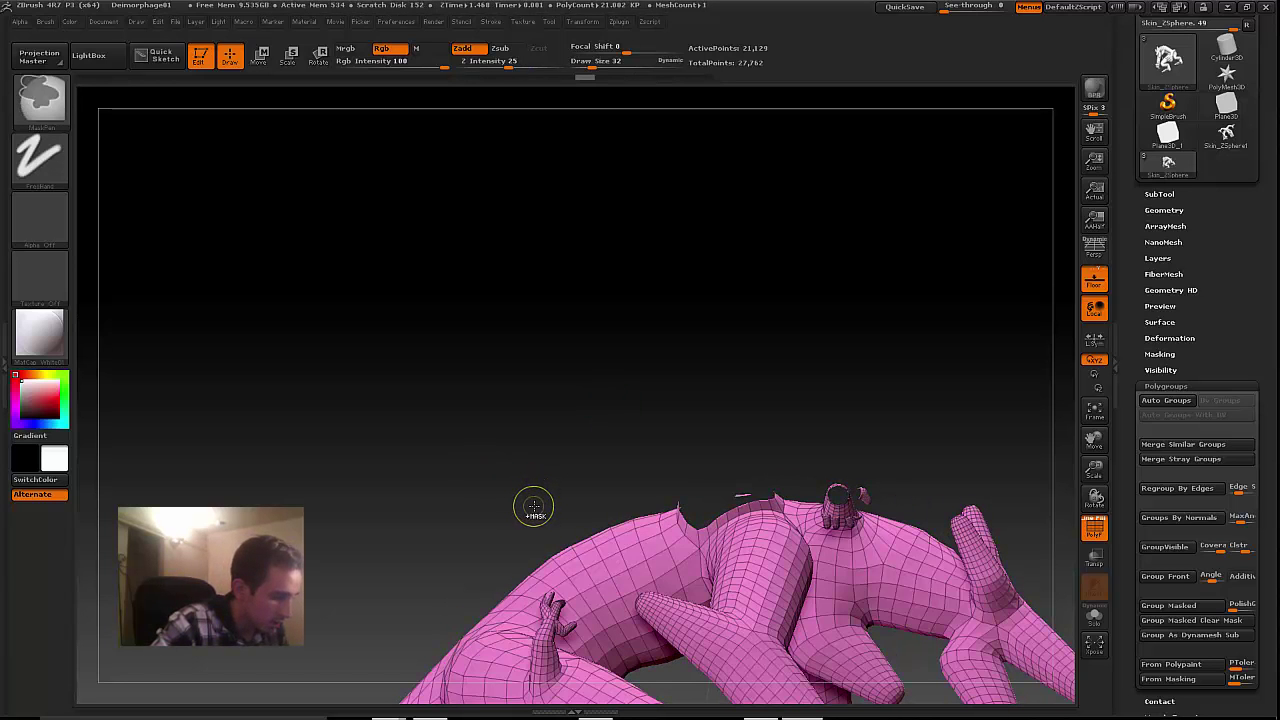
Step: Step back through the undo history to an earlier stage of hiding the shoulder stubs
mouse_move(529, 508)
mouse_down()
mouse_move(457, 434)
mouse_move(511, 454)
mouse_up()
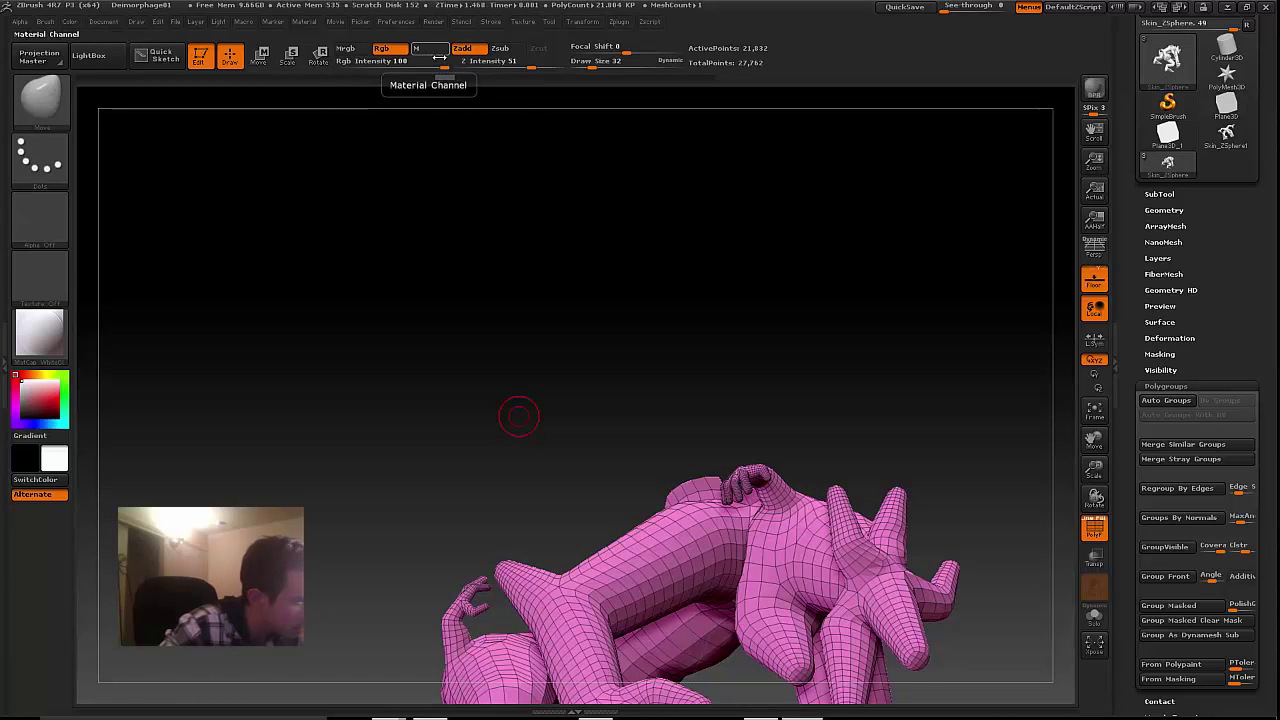
click(466, 79)
click(443, 77)
Step: Hide the pointed stub polygons left above the creature's shoulders from side views
mouse_move(472, 268)
mouse_down()
mouse_move(537, 323)
mouse_move(532, 314)
mouse_up()
key(ctrl+shift)
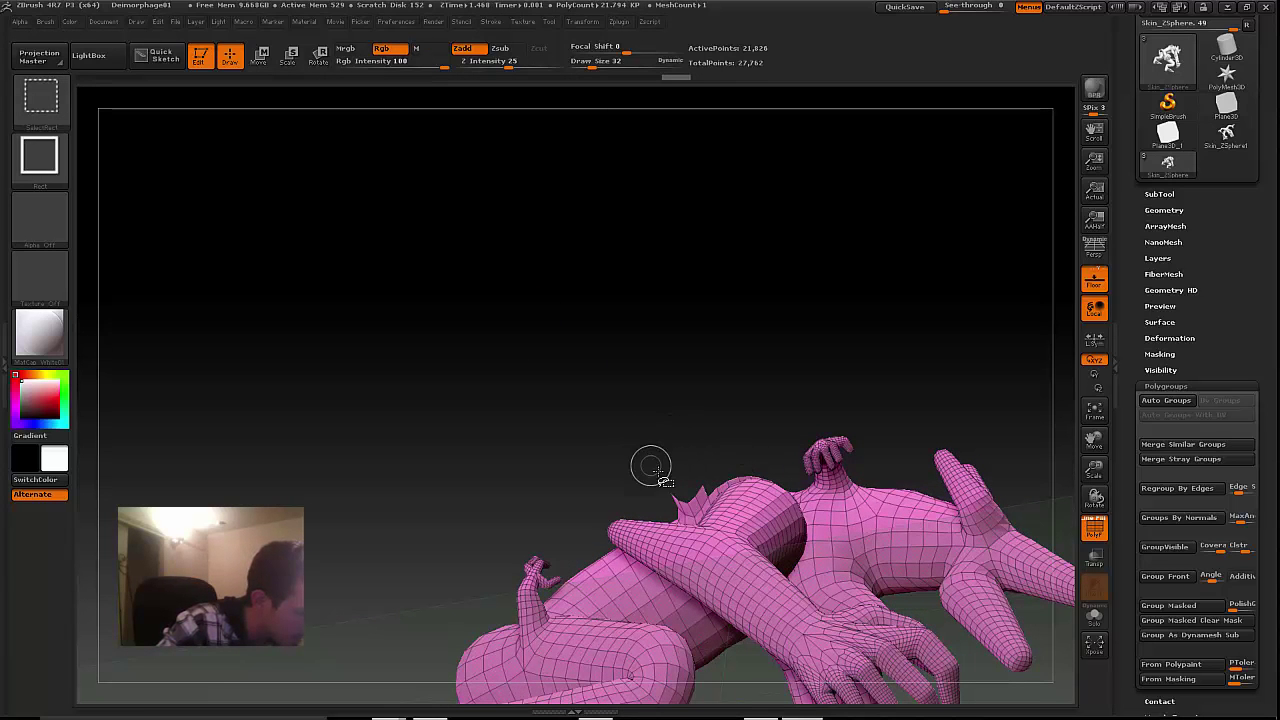
ctrl+alt+shift+drag(660, 474, 697, 501)
mouse_move(603, 463)
mouse_down()
mouse_move(645, 478)
mouse_move(629, 426)
mouse_up()
key(ctrl+shift)
ctrl+alt+shift+drag(703, 473, 717, 485)
Step: Hide the last stray polygons above the shoulders and assign the remaining visible body to a new polygroup with GroupVisible
mouse_move(611, 434)
mouse_down()
mouse_move(695, 432)
mouse_move(716, 404)
mouse_move(683, 375)
mouse_move(710, 381)
mouse_move(686, 394)
mouse_up()
key(ctrl+shift)
ctrl+alt+shift+drag(783, 462, 791, 467)
mouse_move(627, 440)
mouse_down()
mouse_move(677, 400)
mouse_move(651, 366)
mouse_move(618, 365)
mouse_up()
drag(507, 445, 682, 512)
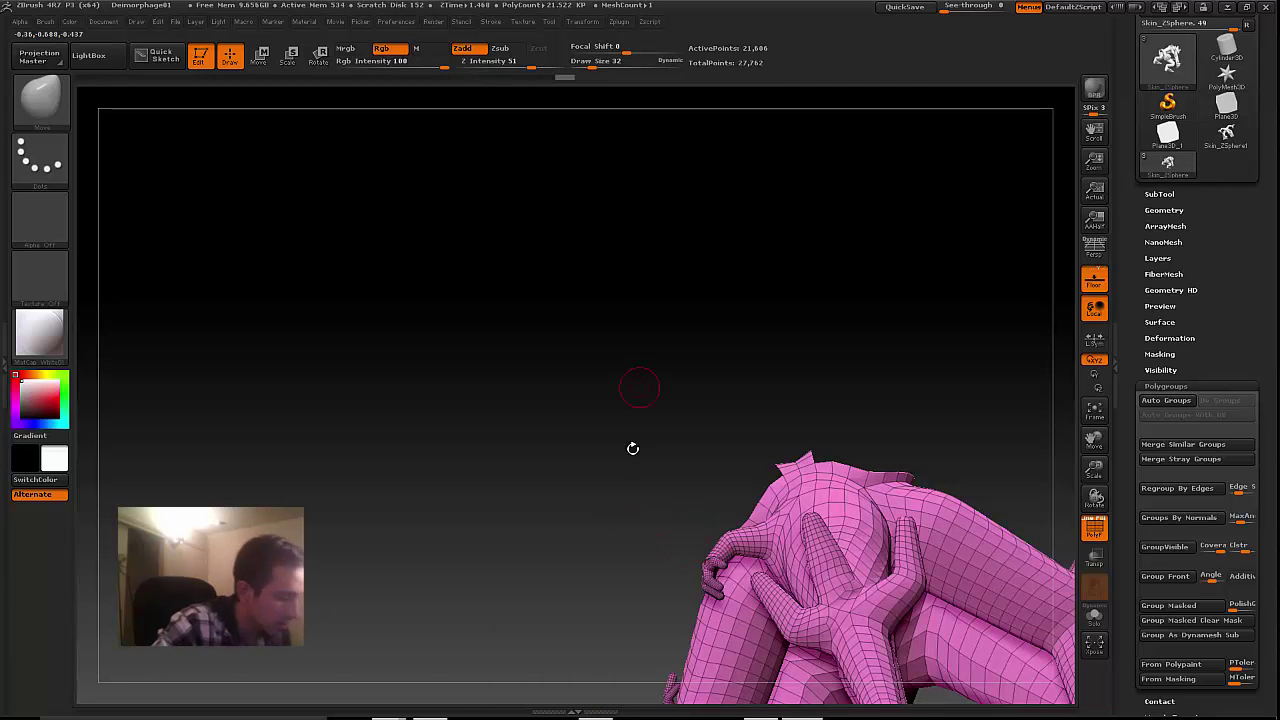
drag(640, 386, 652, 481)
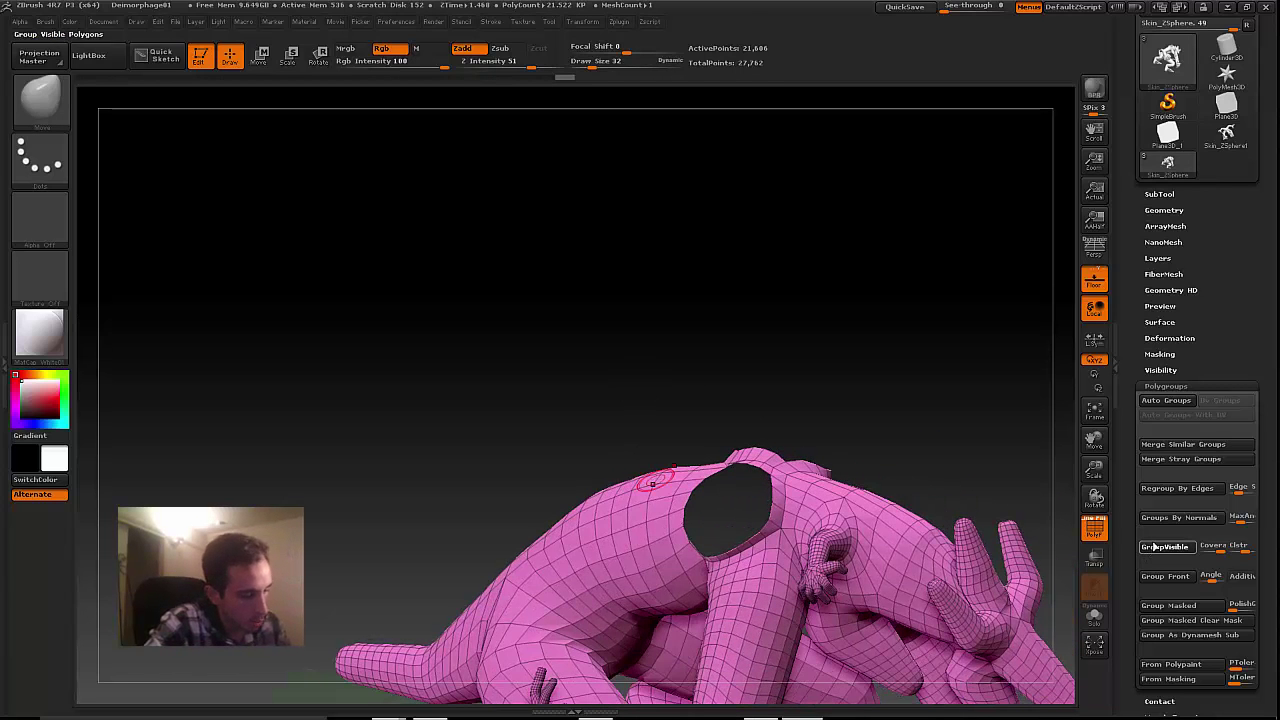
click(1153, 548)
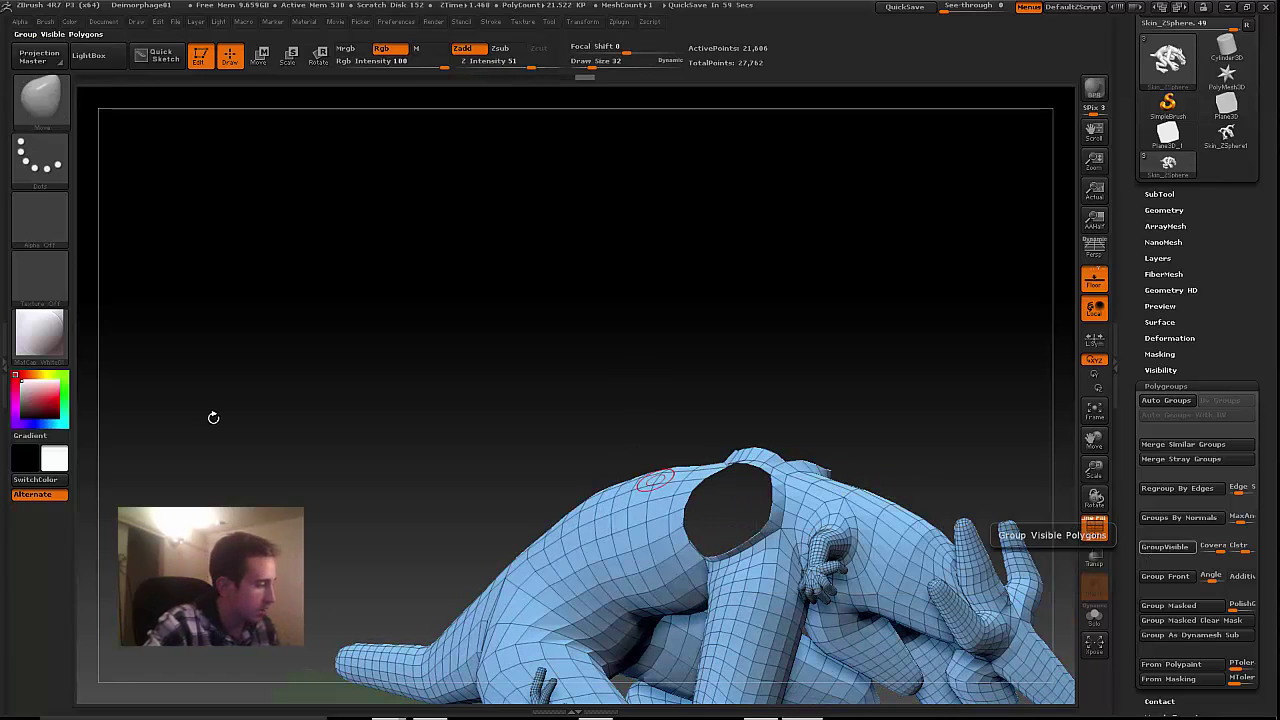
Step: Check the new grouping by isolating the body and the raised arms alternately, and restore the whole creature's visibility
ctrl+shift+click(620, 555)
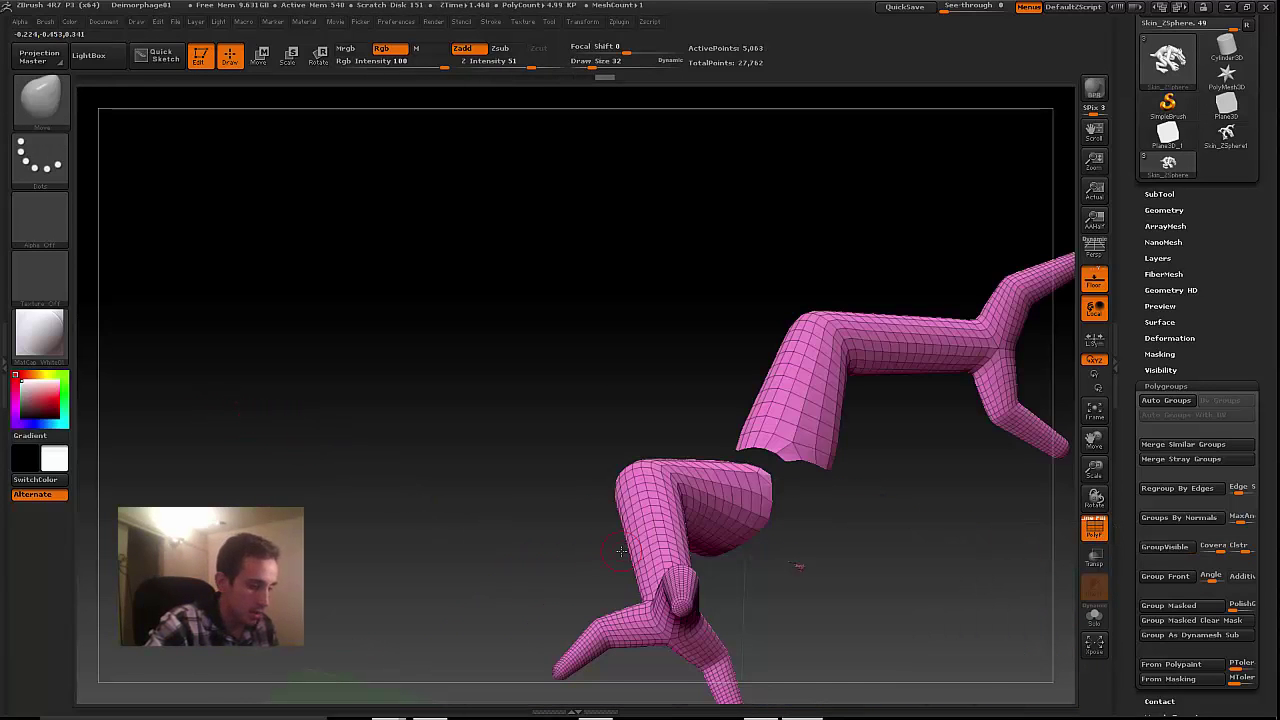
ctrl+shift+click(620, 551)
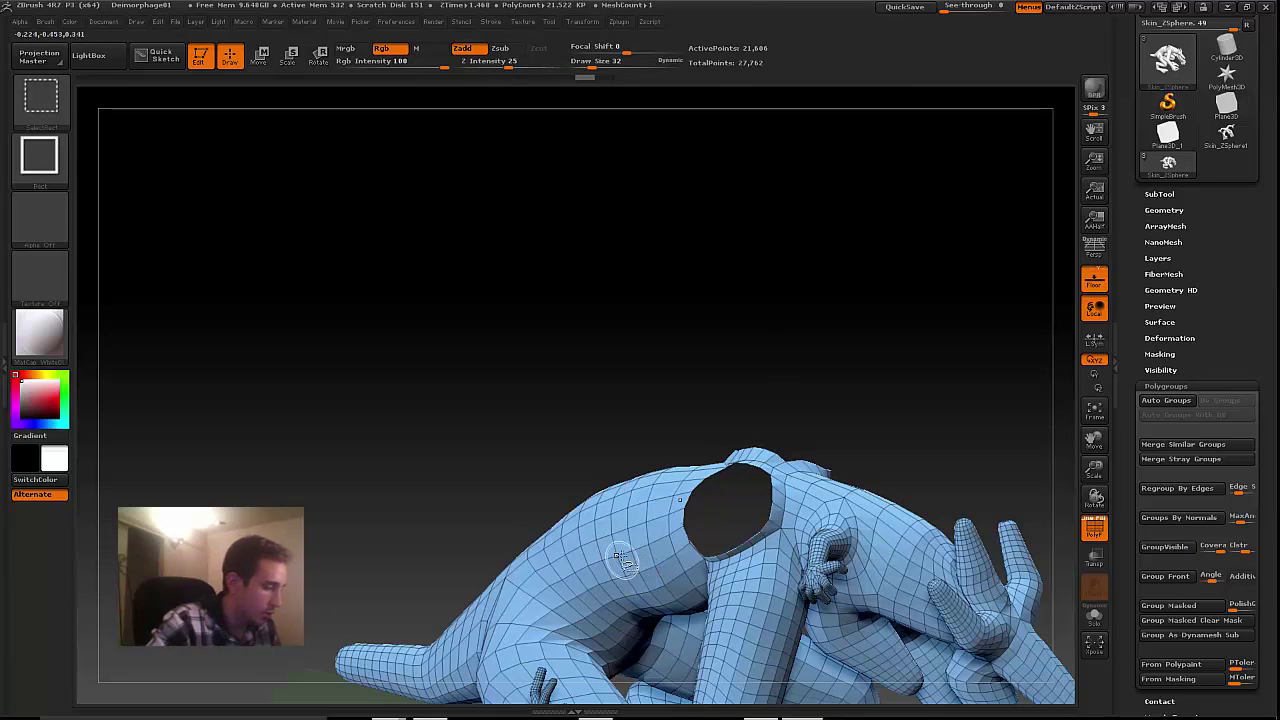
ctrl+shift+click(622, 552)
ctrl+shift+click(630, 529)
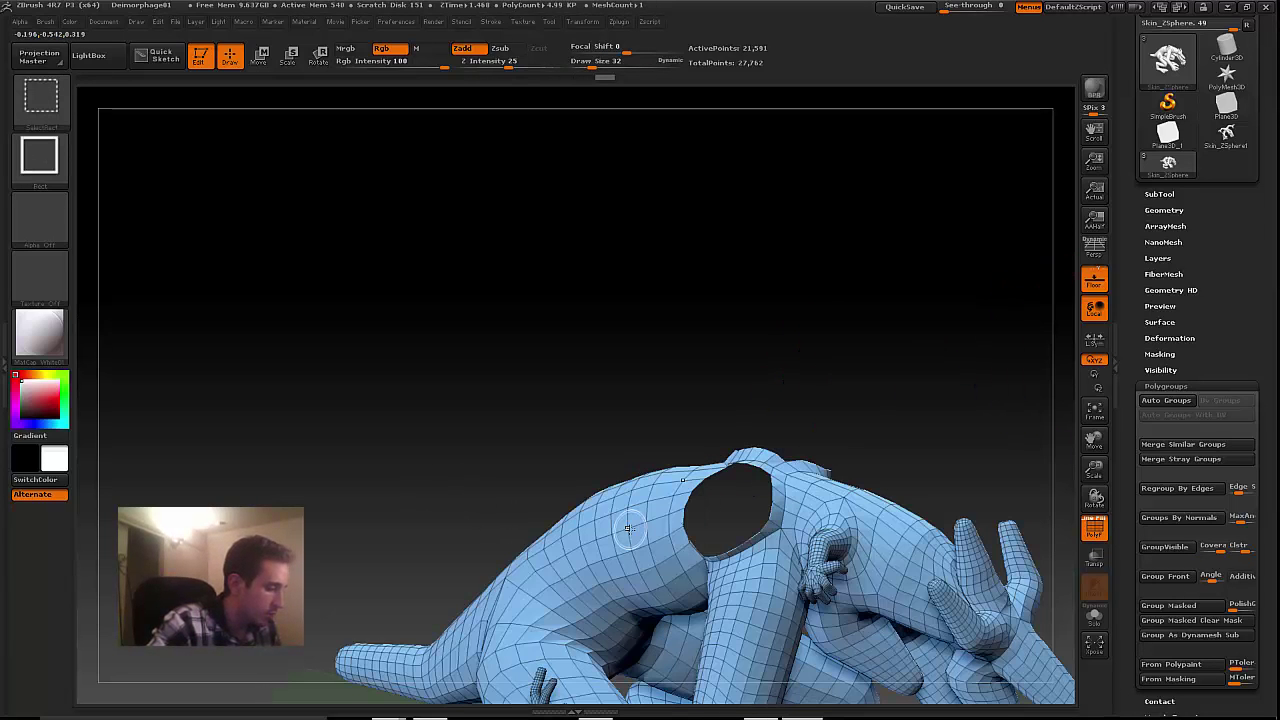
ctrl+shift+click(660, 556)
ctrl+shift+click(648, 548)
ctrl+shift+click(637, 578)
ctrl+shift+click(648, 556)
ctrl+shift+click(620, 555)
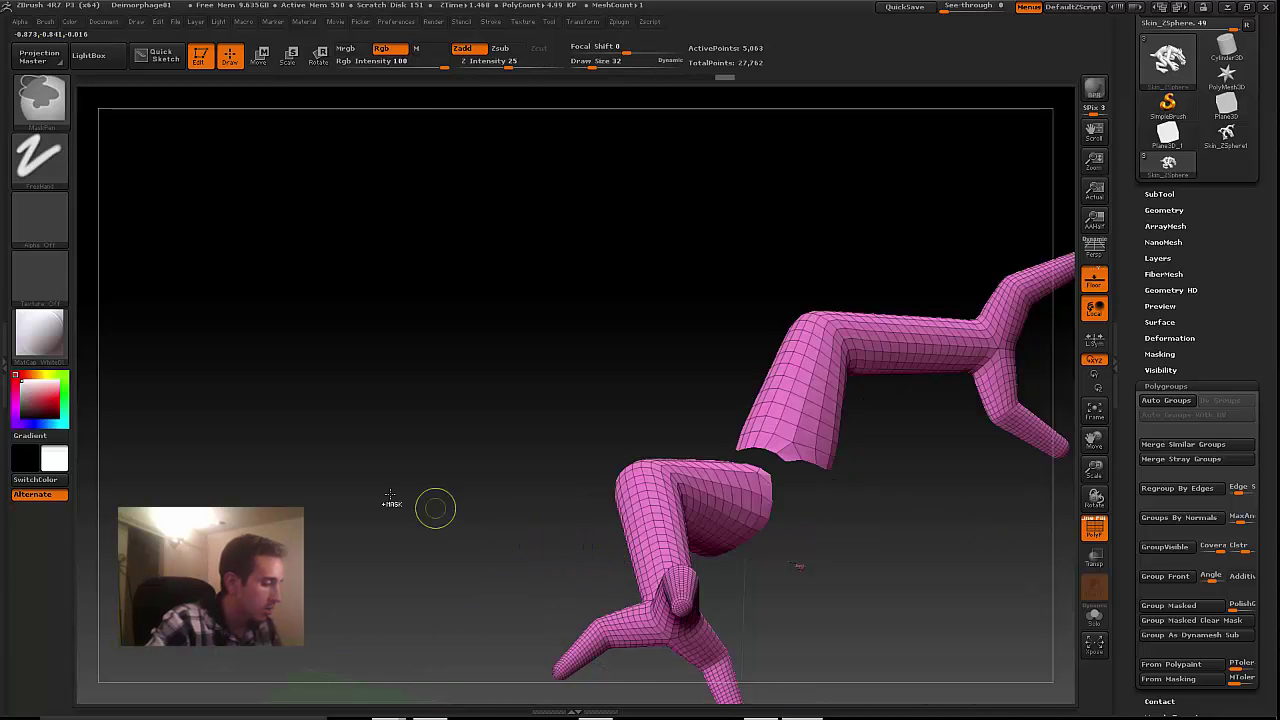
ctrl+shift+click(313, 470)
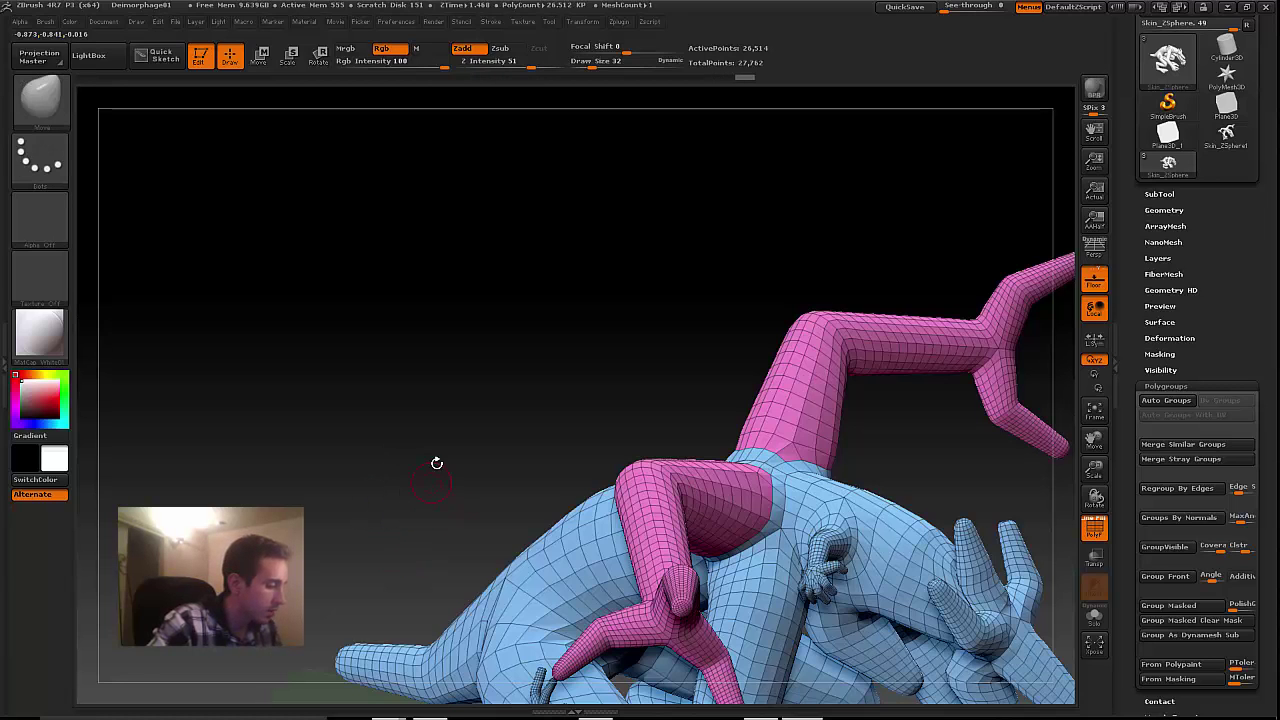
key(ctrl+z)
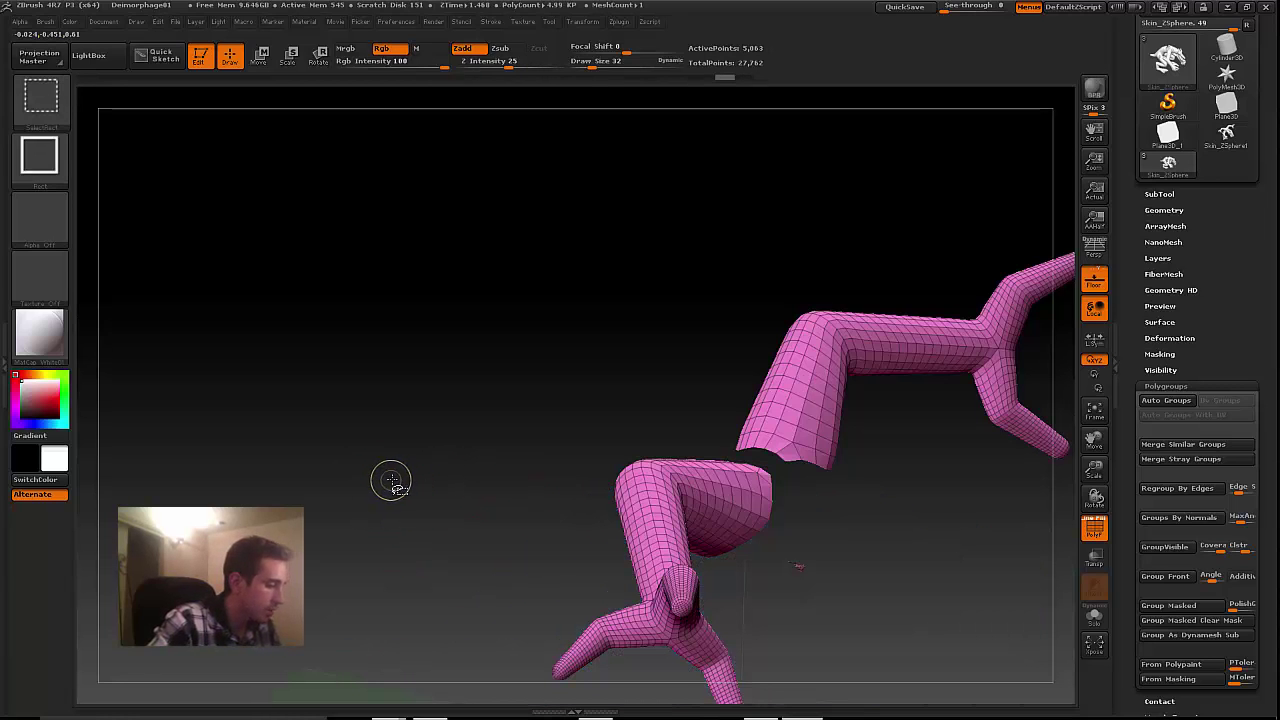
ctrl+shift+click(391, 484)
Step: Examine the body and raised-arm polygroups from the front, sides and back of the creature
drag(434, 574, 453, 437)
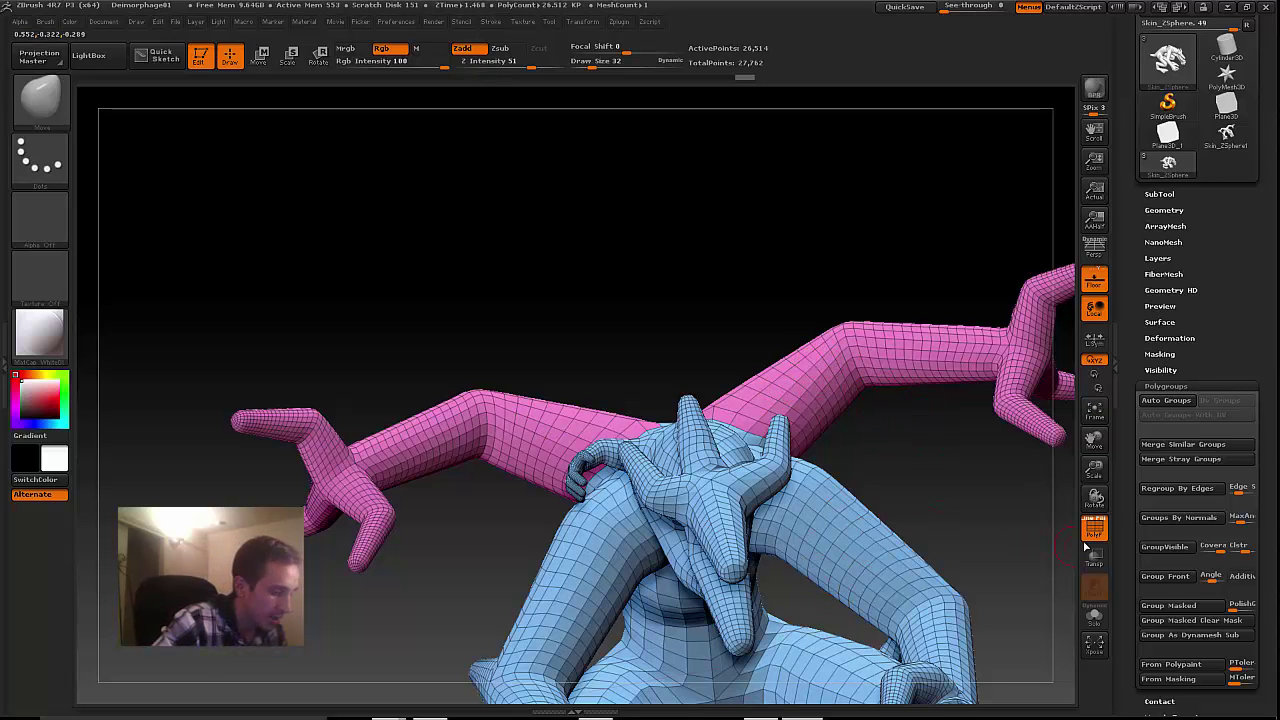
drag(1092, 462, 1028, 480)
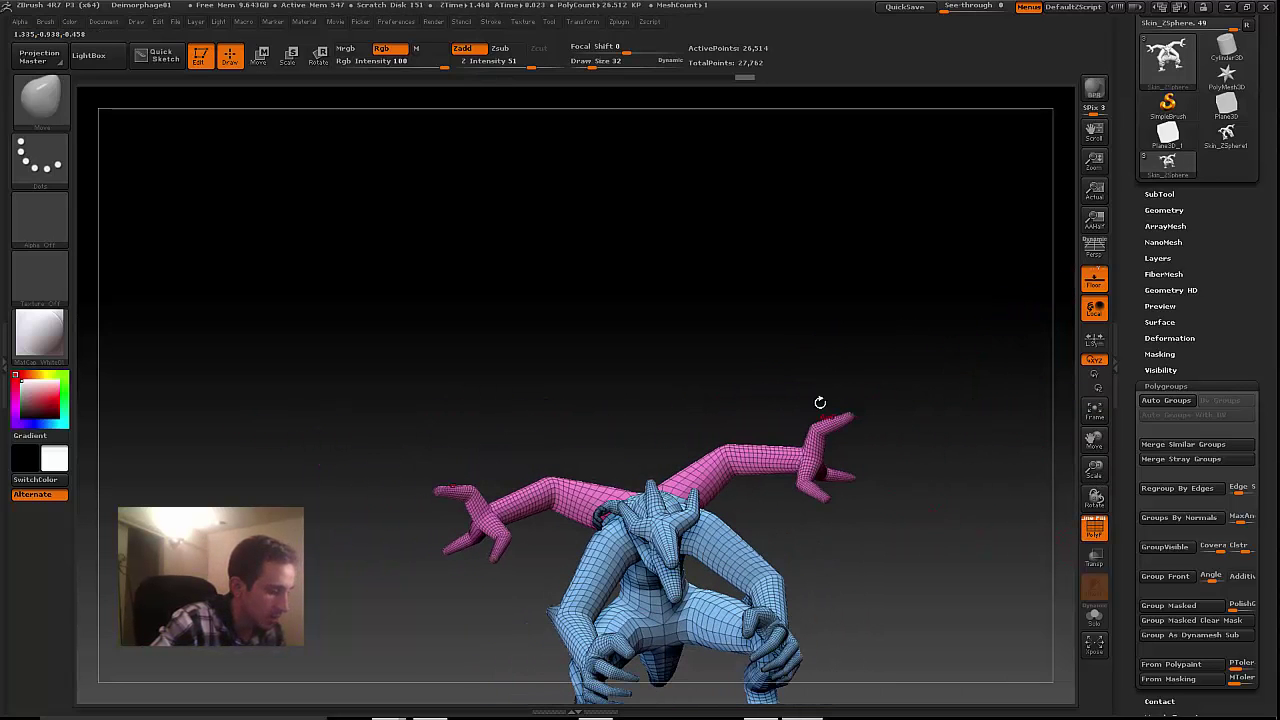
drag(895, 512, 862, 503)
drag(763, 484, 865, 509)
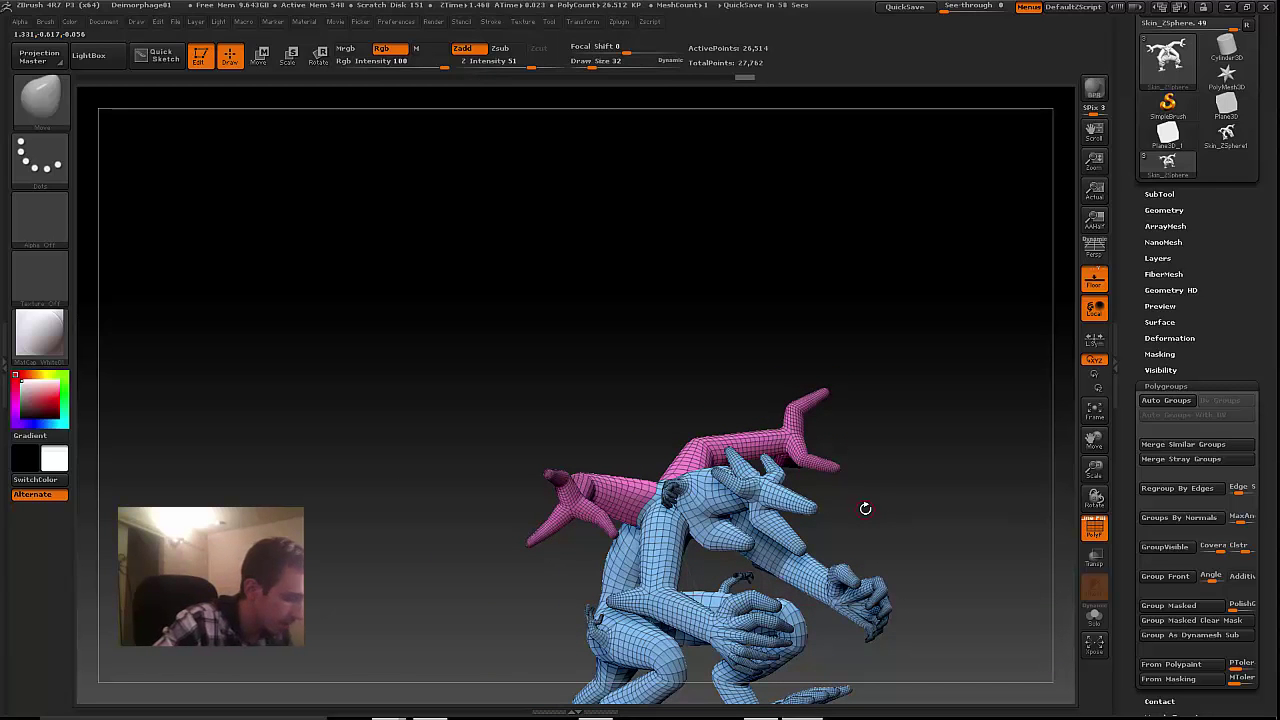
drag(976, 614, 975, 560)
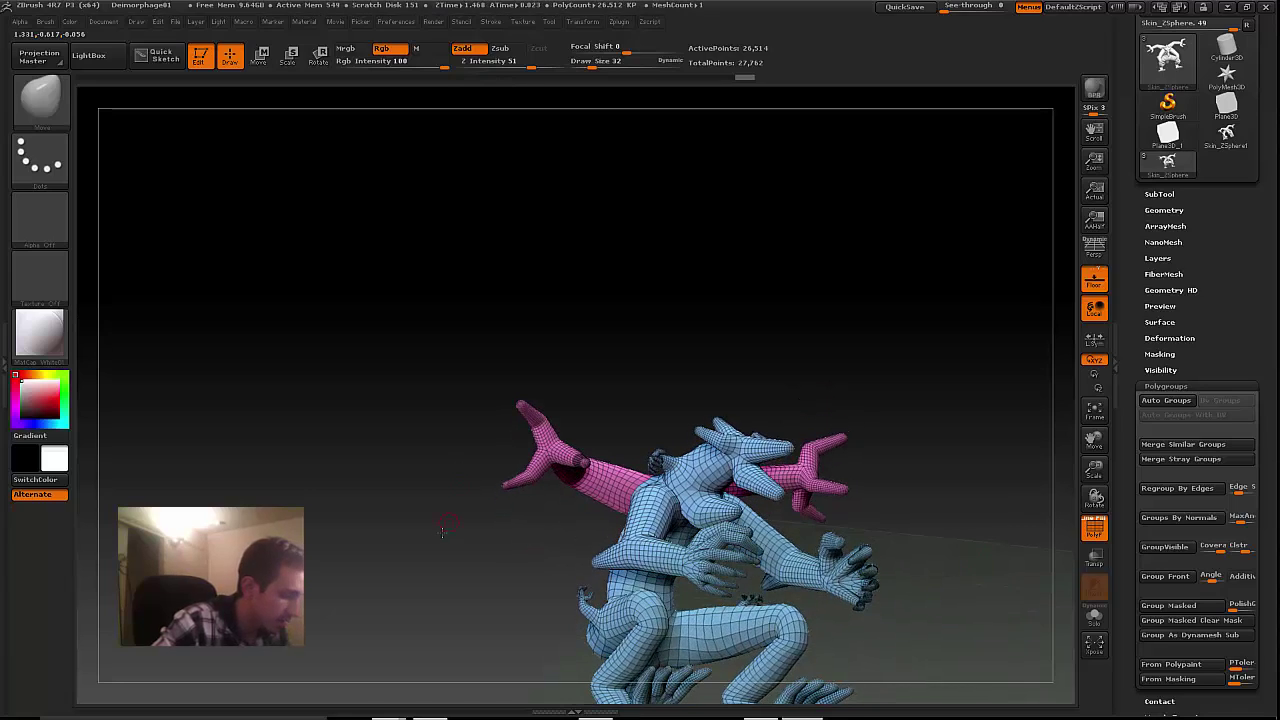
drag(451, 519, 345, 545)
drag(476, 600, 200, 575)
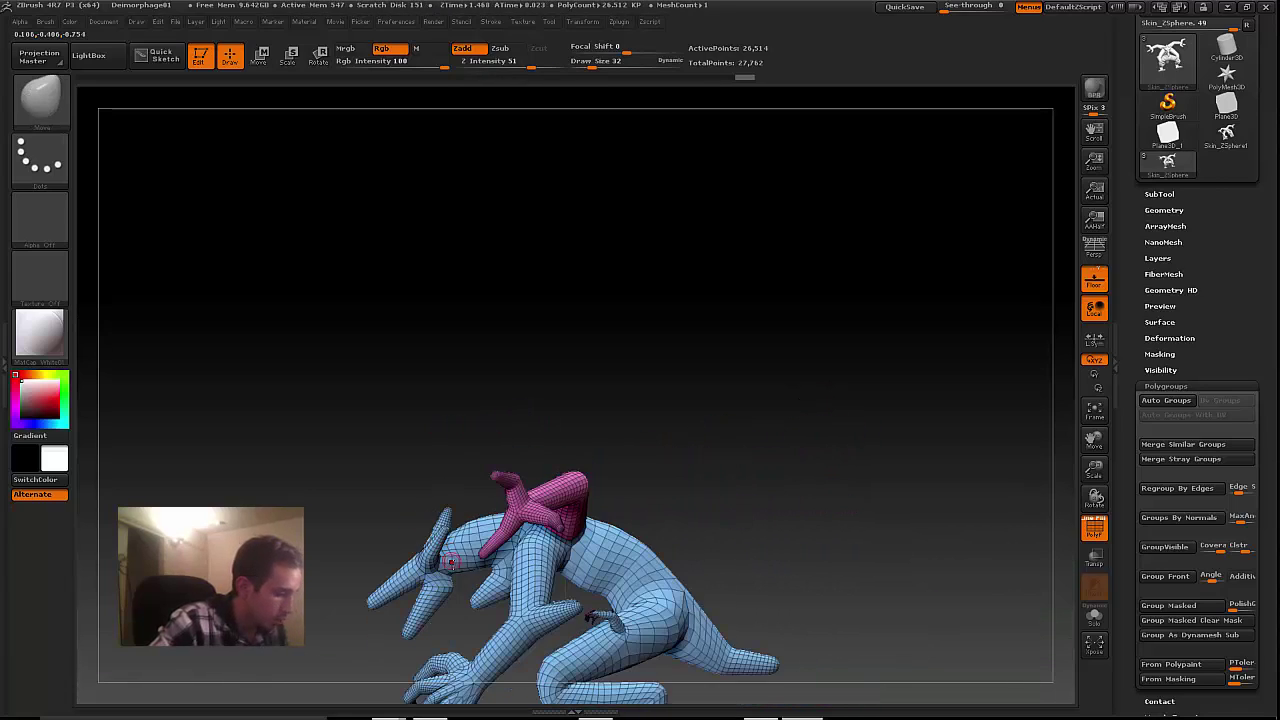
drag(461, 608, 716, 522)
drag(400, 475, 540, 452)
drag(488, 577, 538, 539)
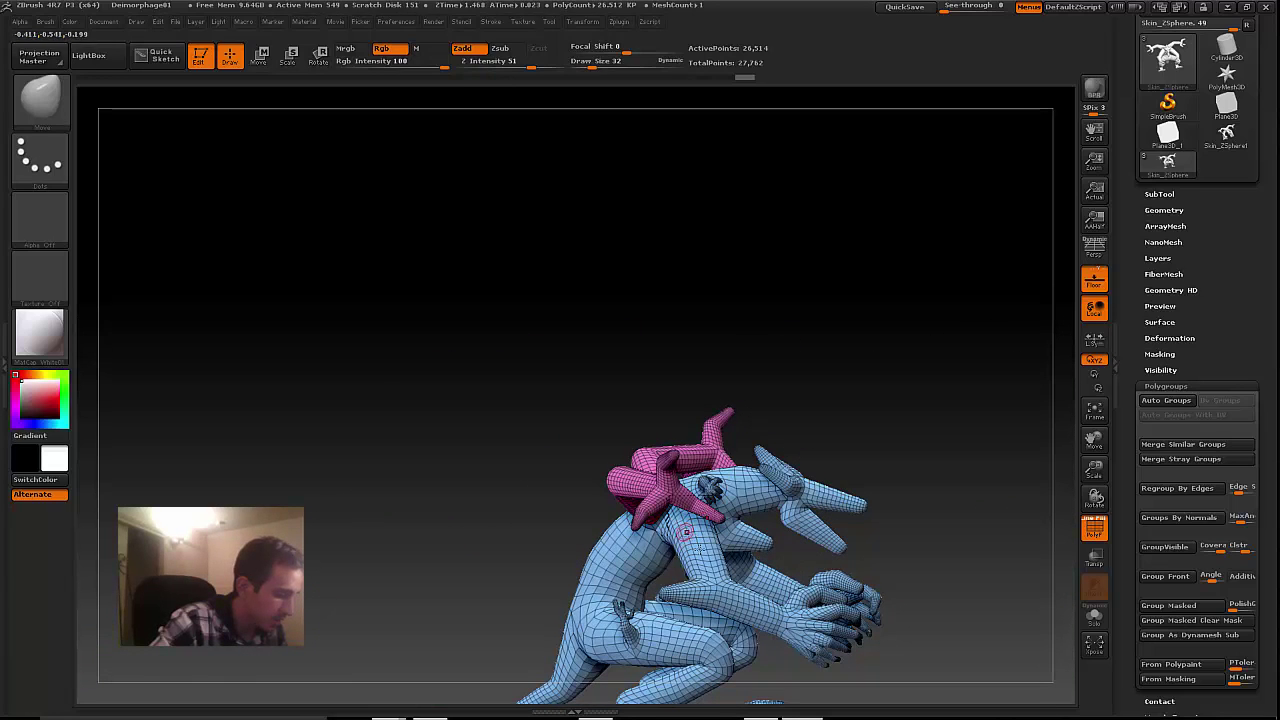
drag(514, 557, 482, 536)
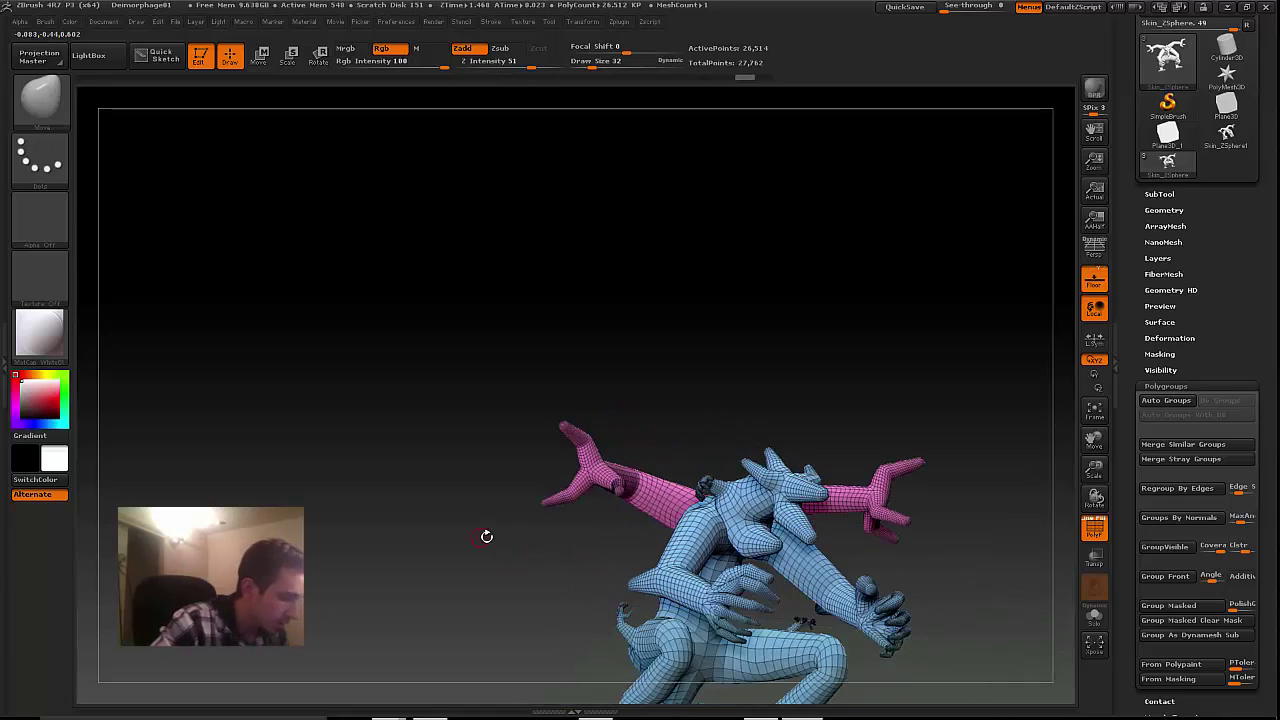
drag(585, 566, 697, 502)
drag(665, 577, 760, 625)
drag(689, 473, 742, 550)
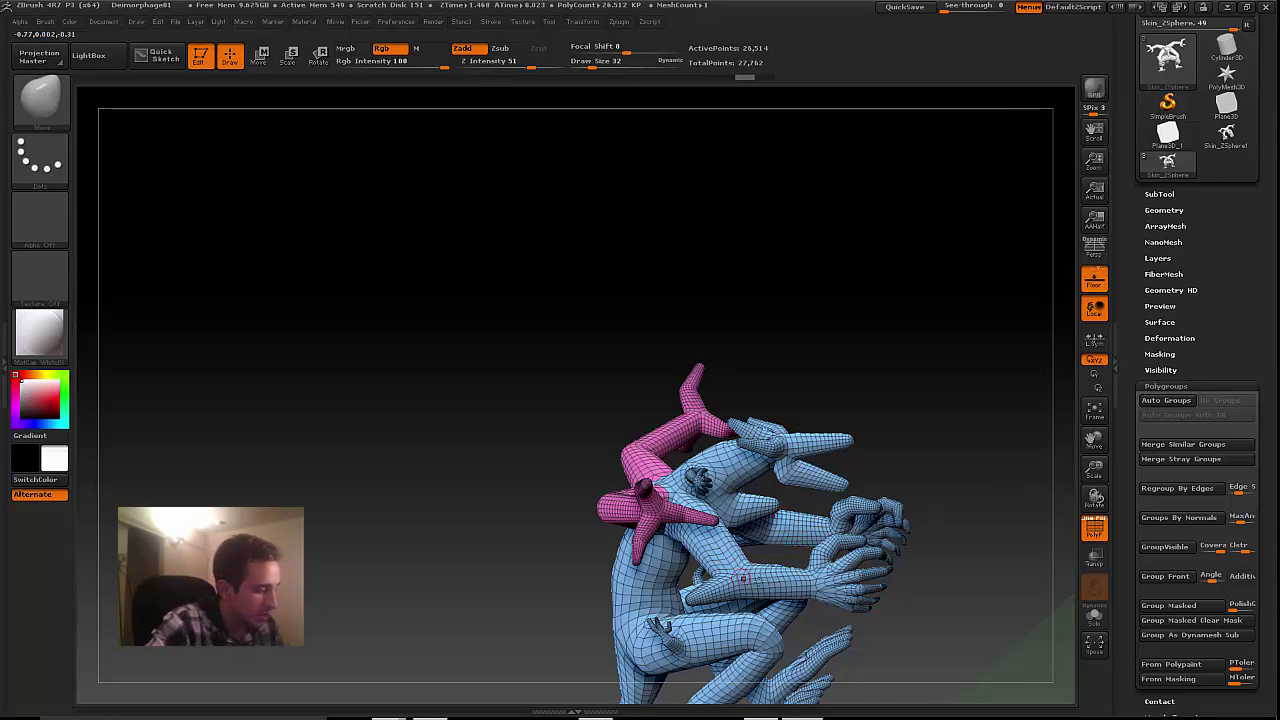
Step: Hide the raised arms so only the body polygroup shows, and bring it up close from the side
ctrl+shift+click(650, 525)
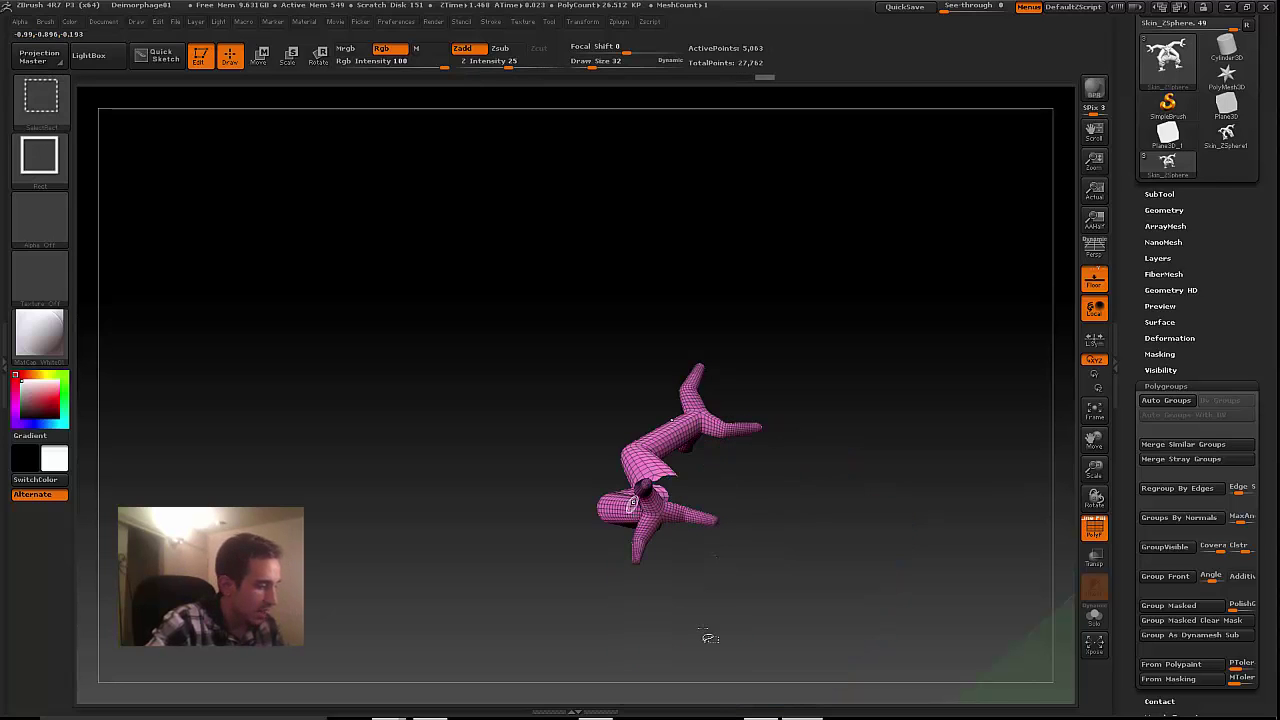
ctrl+shift+click(619, 511)
mouse_move(589, 547)
mouse_down()
mouse_move(545, 549)
mouse_move(569, 544)
mouse_up()
mouse_move(569, 544)
mouse_down()
mouse_move(557, 567)
mouse_move(550, 546)
mouse_up()
drag(1095, 470, 1026, 212)
drag(808, 492, 702, 529)
Step: Try hiding the front hands and forearms in side view, and undo back to the isolated raised arms
key(ctrl+shift)
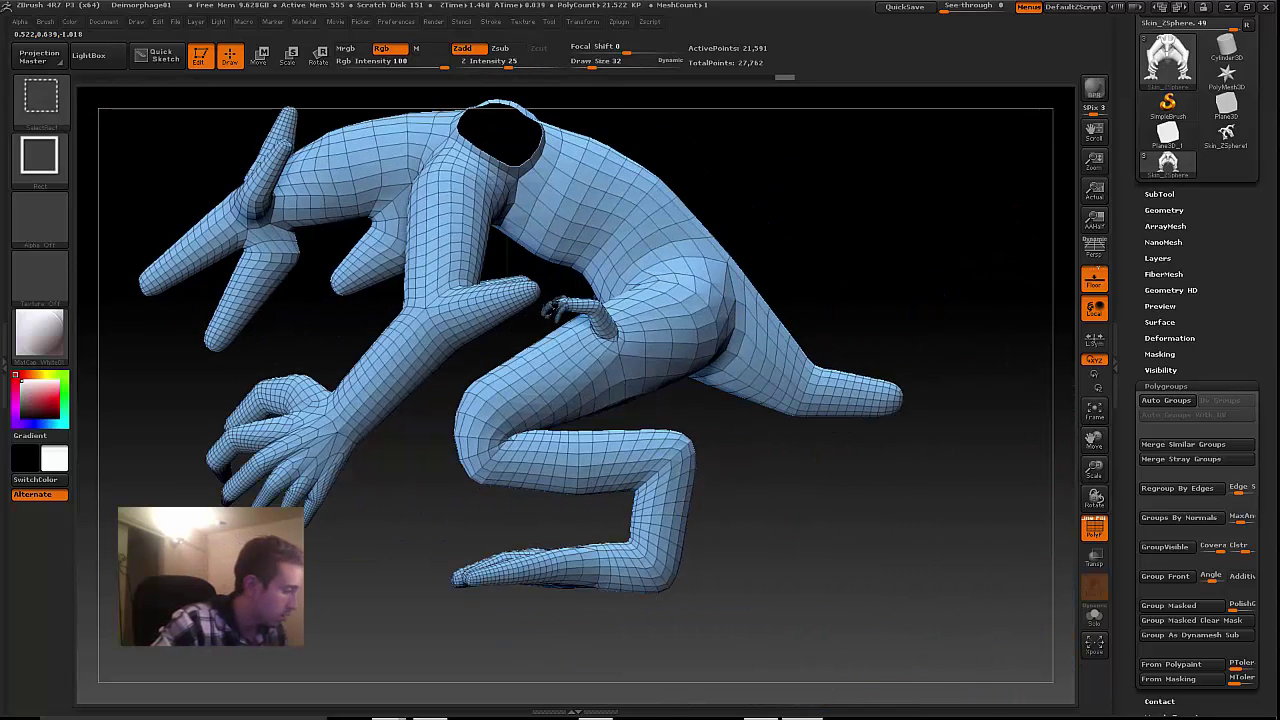
ctrl+alt+shift+drag(176, 624, 362, 367)
ctrl+alt+shift+drag(303, 452, 316, 372)
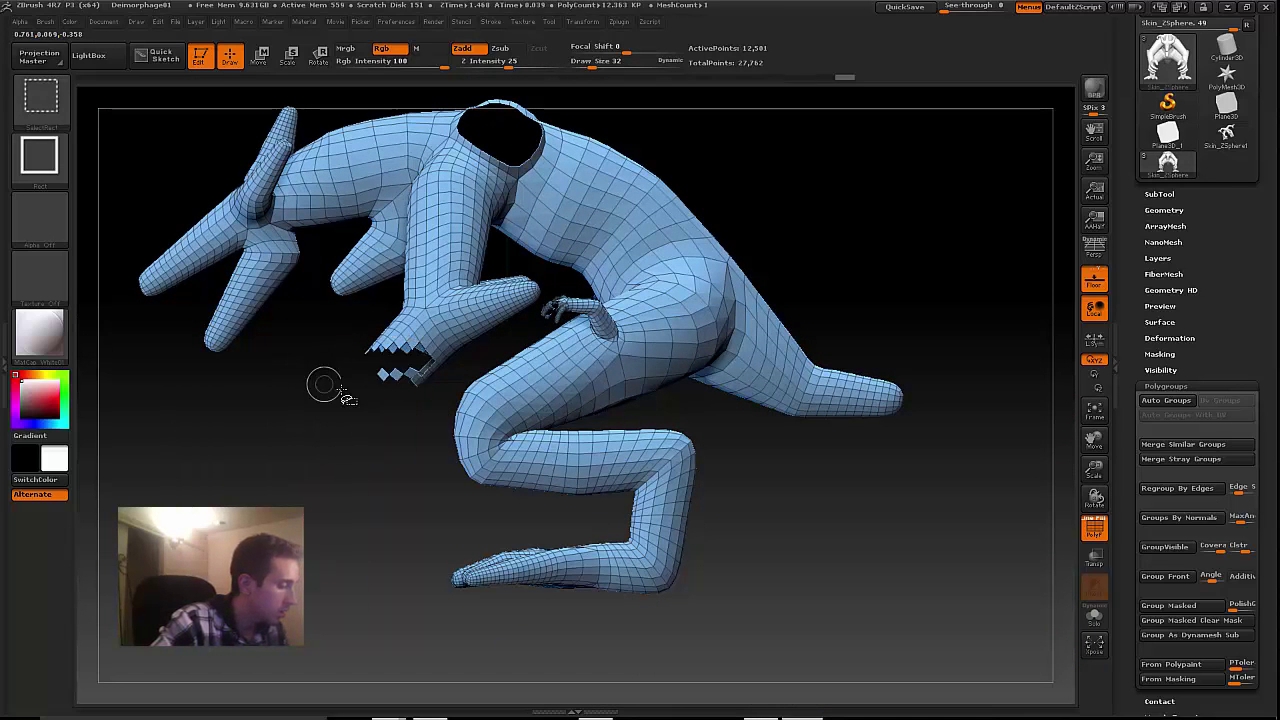
ctrl+alt+shift+drag(326, 426, 398, 311)
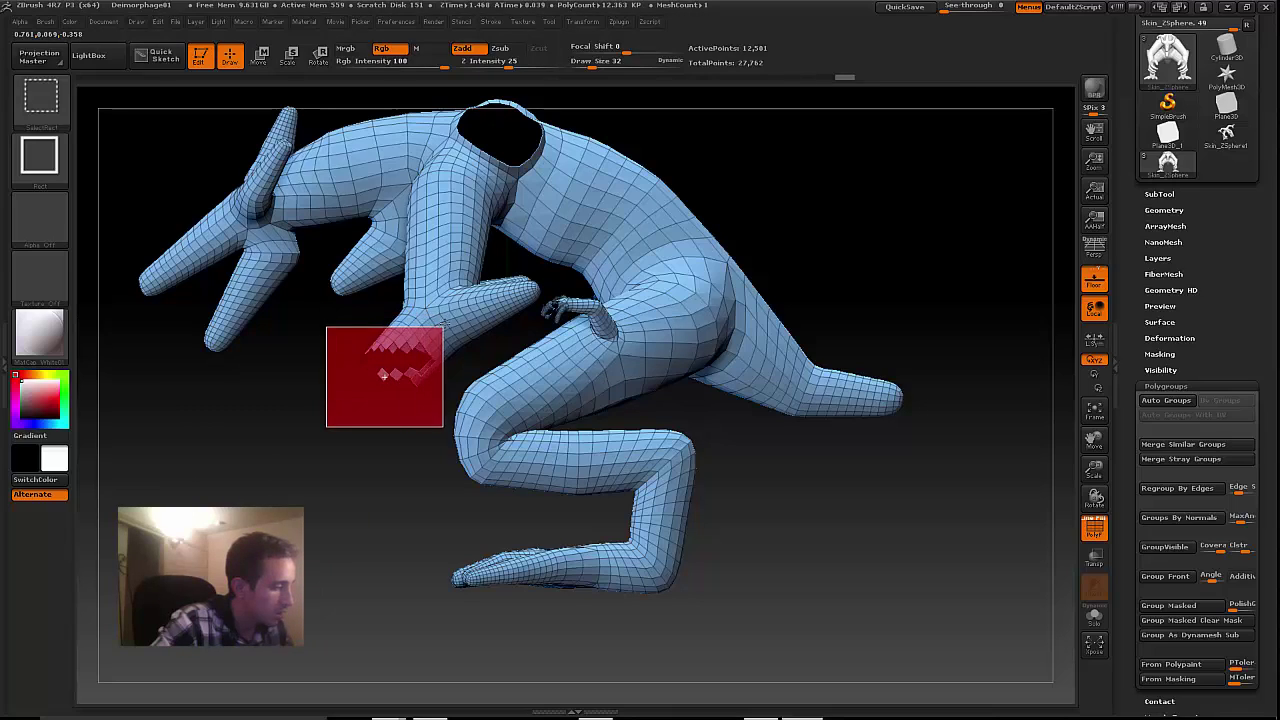
ctrl+alt+shift+drag(383, 375, 408, 372)
mouse_move(1093, 466)
mouse_down()
mouse_move(1123, 500)
mouse_move(1083, 472)
mouse_up()
key(ctrl+z)
key(ctrl+z)
key(ctrl+z)
key(ctrl+z)
key(ctrl+z)
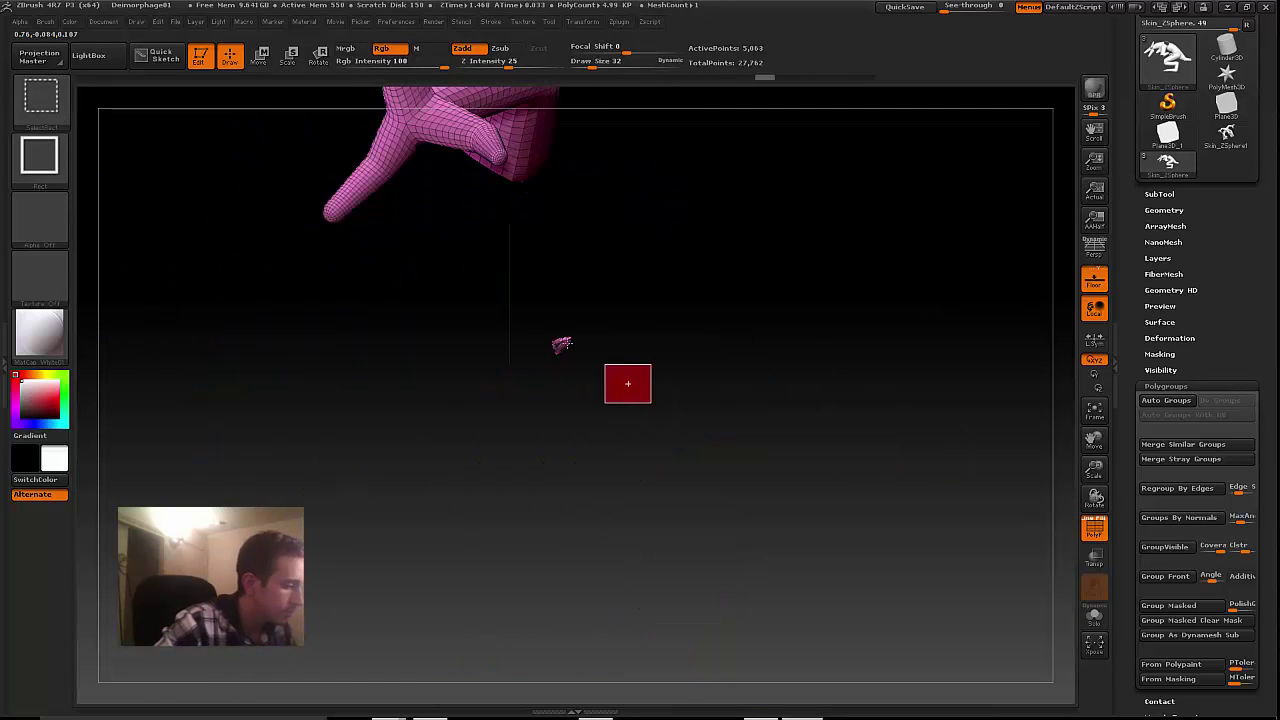
Step: Remove the stray hand fragment from the isolated raised arms and give the arms and the inverse body separate polygroups with GroupVisible
drag(708, 503, 755, 502)
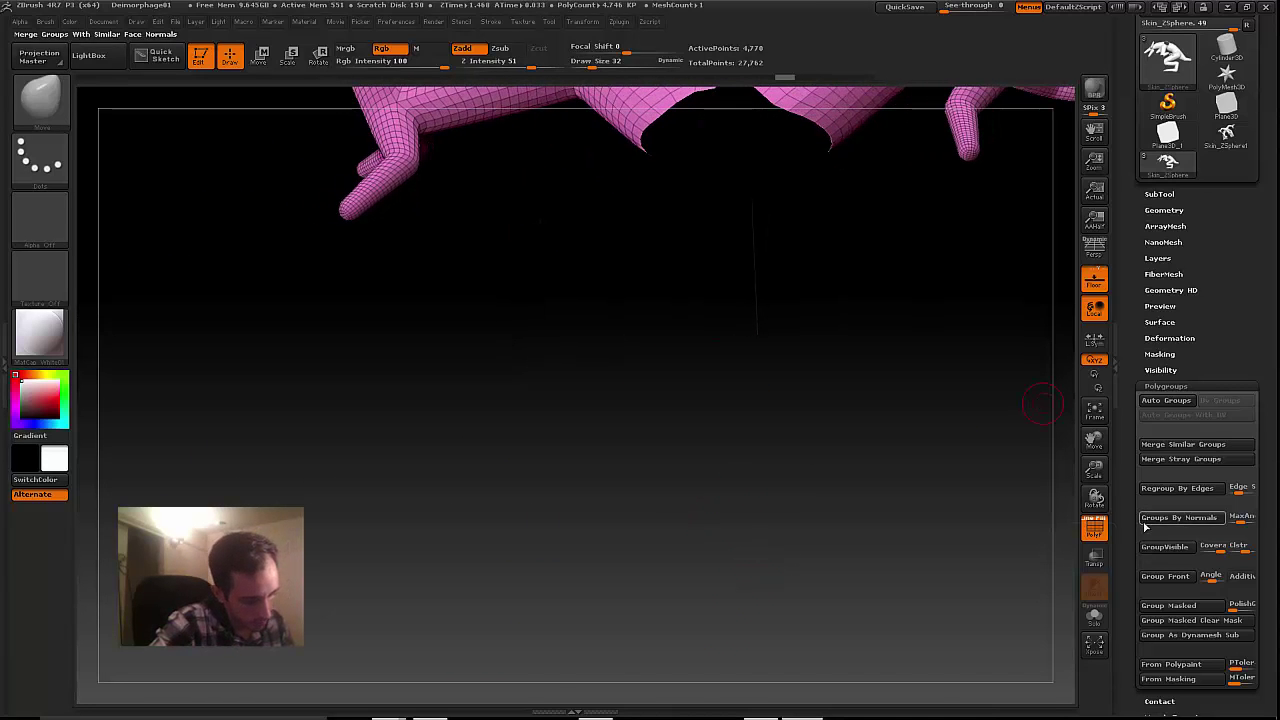
click(1158, 549)
ctrl+shift+drag(900, 430, 850, 450)
drag(500, 395, 371, 391)
click(1158, 551)
Step: Show the whole creature and hide the front hands and forearms with rectangular selections from a side view
ctrl+shift+click(922, 556)
drag(915, 556, 720, 560)
ctrl+alt+shift+drag(256, 642, 541, 373)
ctrl+alt+shift+drag(487, 518, 595, 331)
ctrl+alt+shift+drag(500, 407, 642, 309)
ctrl+alt+shift+drag(708, 334, 558, 301)
ctrl+alt+shift+drag(573, 383, 695, 322)
Step: Hide more of the upper front-arm polygons up close, working toward the shoulders
drag(1095, 470, 592, 508)
ctrl+alt+shift+drag(591, 509, 588, 529)
ctrl+alt+shift+drag(569, 467, 546, 470)
mouse_move(600, 509)
ctrl+alt+shift+mouse_down()
mouse_move(571, 474)
mouse_move(472, 471)
ctrl+alt+shift+mouse_up()
mouse_move(385, 530)
mouse_down()
mouse_move(452, 535)
mouse_move(711, 423)
mouse_move(722, 402)
mouse_up()
ctrl+alt+shift+drag(771, 430, 680, 386)
Step: Trim the leftover front-arm polygons around the shoulders by hiding them from further angles
drag(617, 452, 640, 490)
ctrl+alt+shift+drag(554, 503, 680, 425)
ctrl+alt+shift+drag(543, 437, 781, 306)
drag(626, 309, 672, 336)
ctrl+alt+shift+drag(594, 327, 785, 275)
ctrl+alt+shift+drag(606, 286, 720, 263)
ctrl+alt+shift+drag(752, 309, 813, 281)
Step: Hide the jagged front-arm remnants at the shoulder openings from below
drag(728, 318, 636, 152)
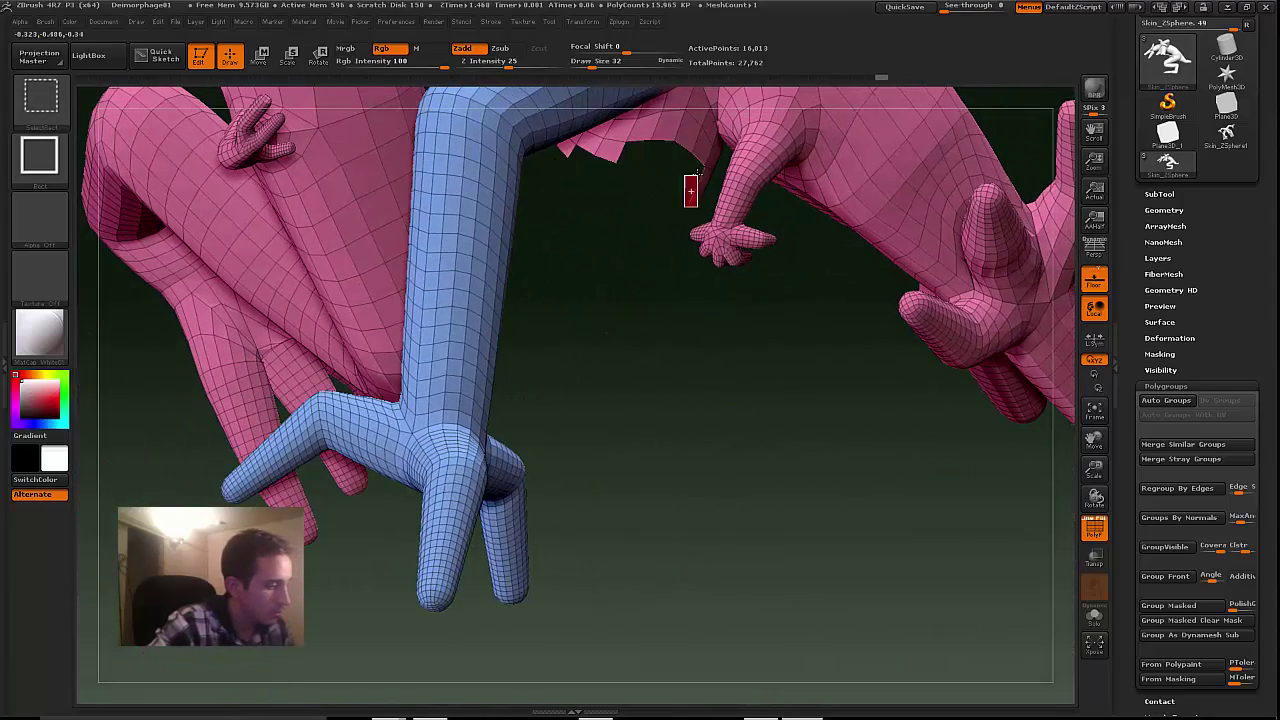
ctrl+alt+shift+drag(688, 186, 722, 134)
ctrl+alt+shift+drag(562, 190, 628, 130)
drag(631, 249, 620, 274)
ctrl+alt+shift+drag(627, 267, 703, 288)
ctrl+alt+shift+drag(764, 188, 846, 148)
Step: Step back through the undo history of the front-arm hiding operations
key(ctrl+z)
key(ctrl+z)
drag(643, 457, 538, 567)
key(ctrl+z)
key(ctrl+z)
key(ctrl+z)
key(ctrl+z)
key(ctrl+z)
key(ctrl+z)
key(ctrl+z)
key(ctrl+z)
key(ctrl+z)
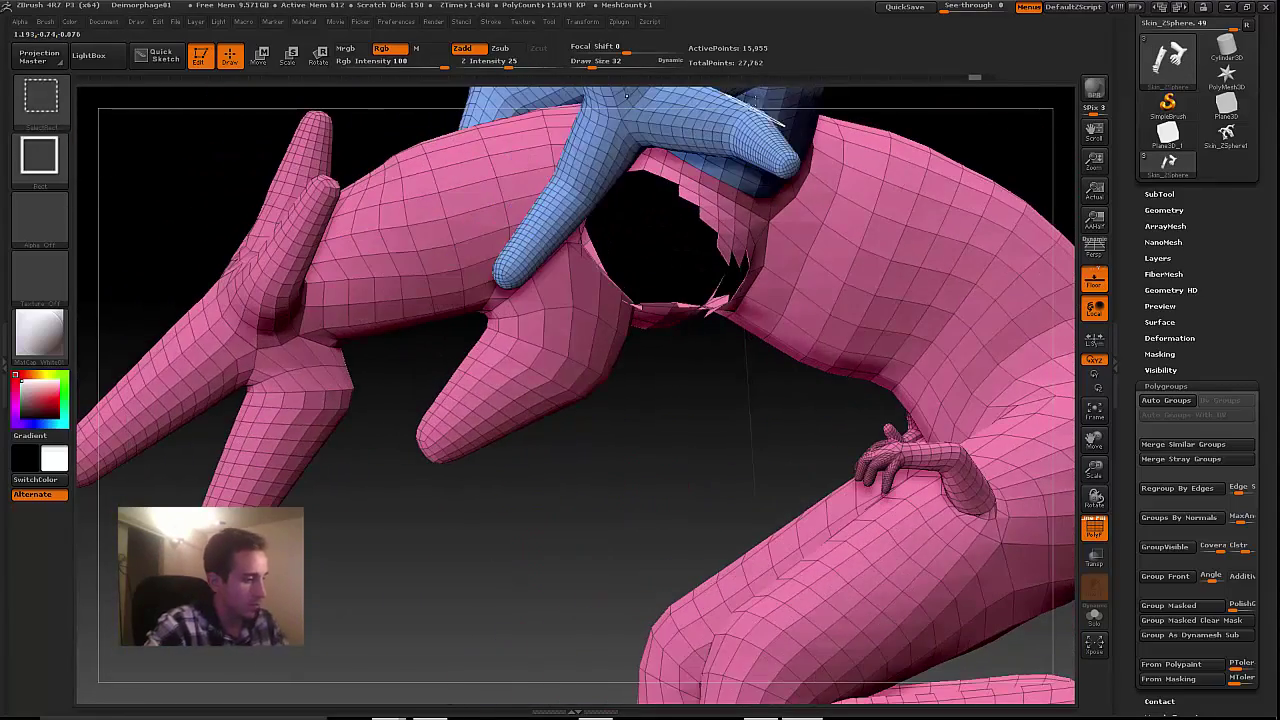
Step: Invert the visibility, hide the raised arms, and assign the remaining front arms to a new polygroup with GroupVisible
ctrl+shift+click(757, 104)
click(1094, 528)
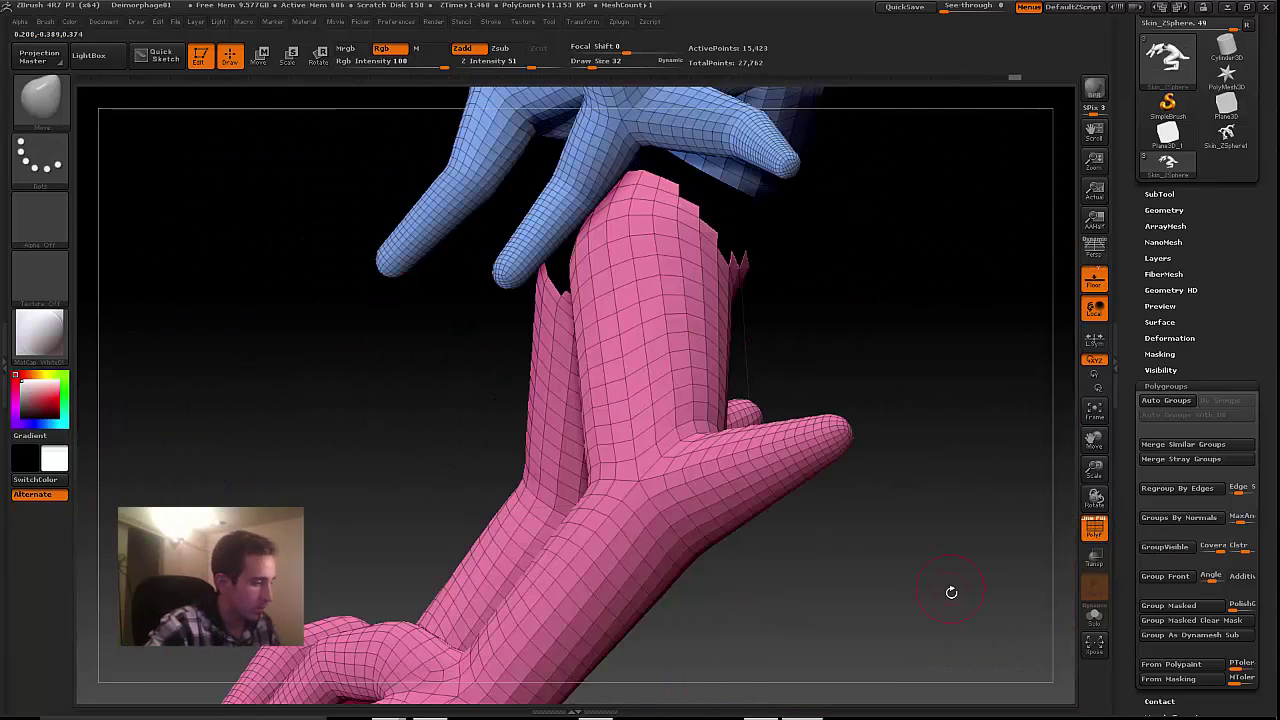
key(ctrl)
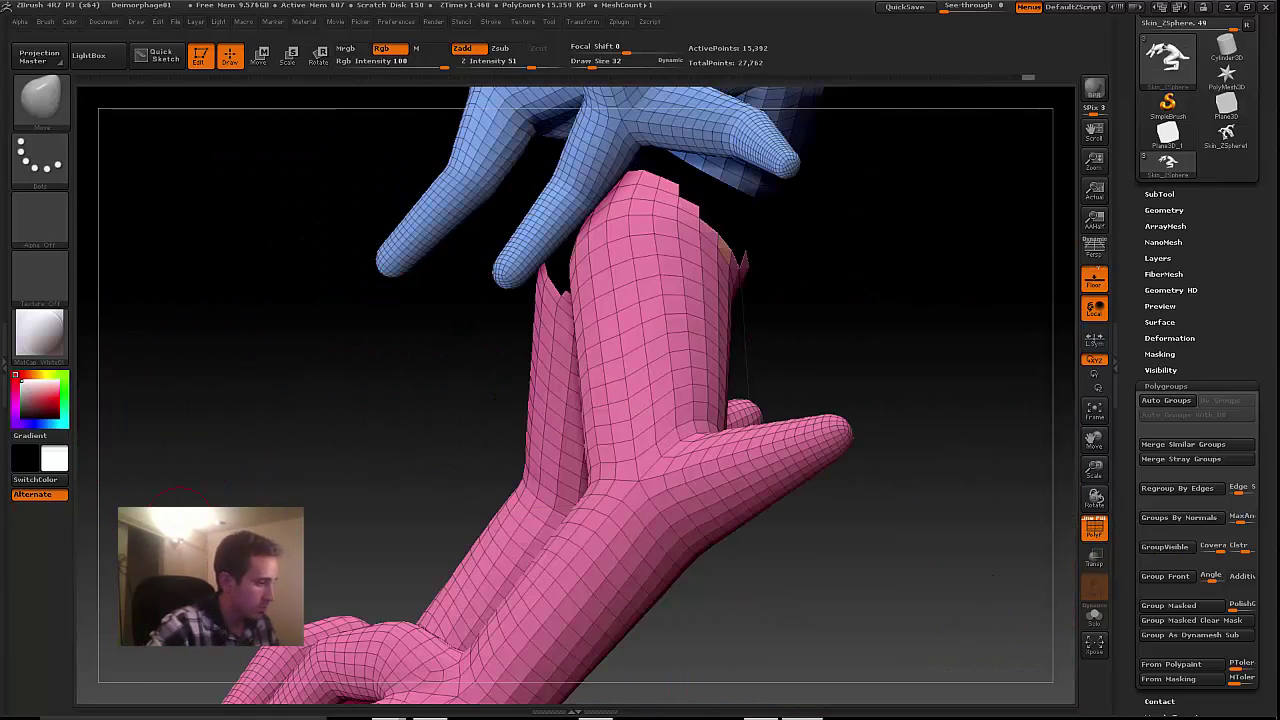
ctrl+shift+click(697, 108)
click(1166, 547)
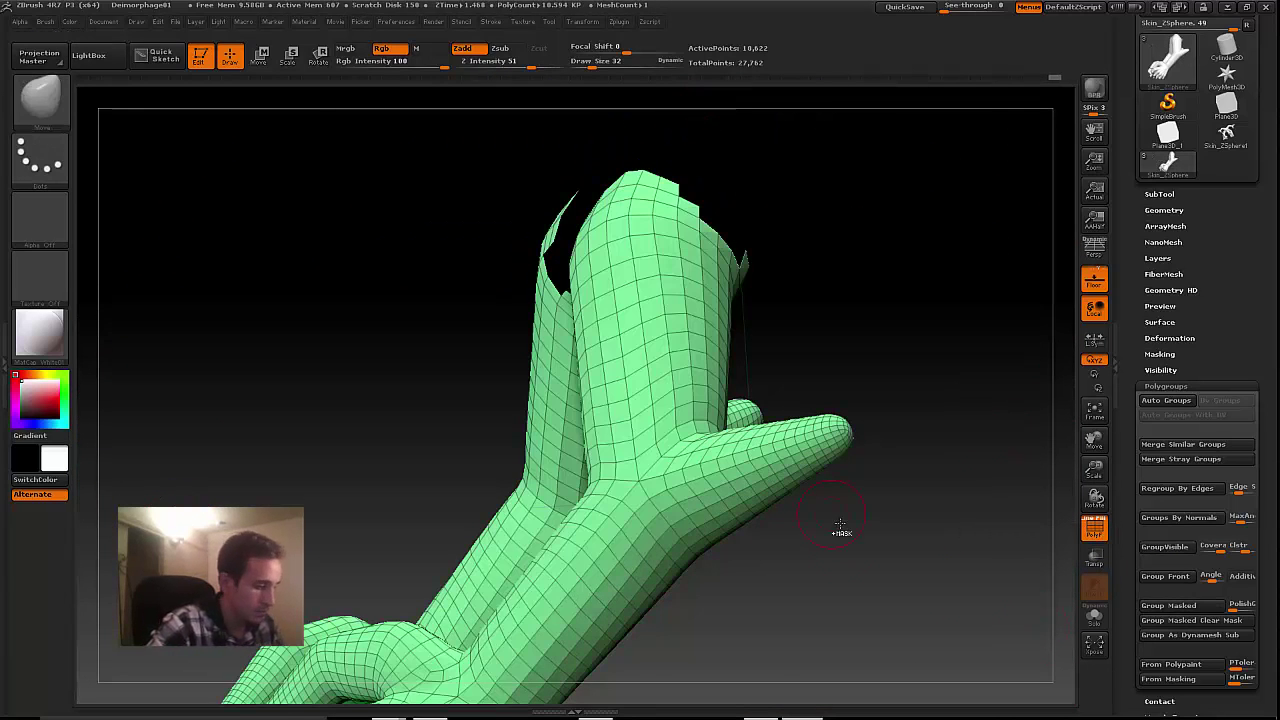
Step: Isolate the body without any of its arms and examine the edges of the shoulder openings
ctrl+shift+click(806, 520)
ctrl+shift+click(751, 129)
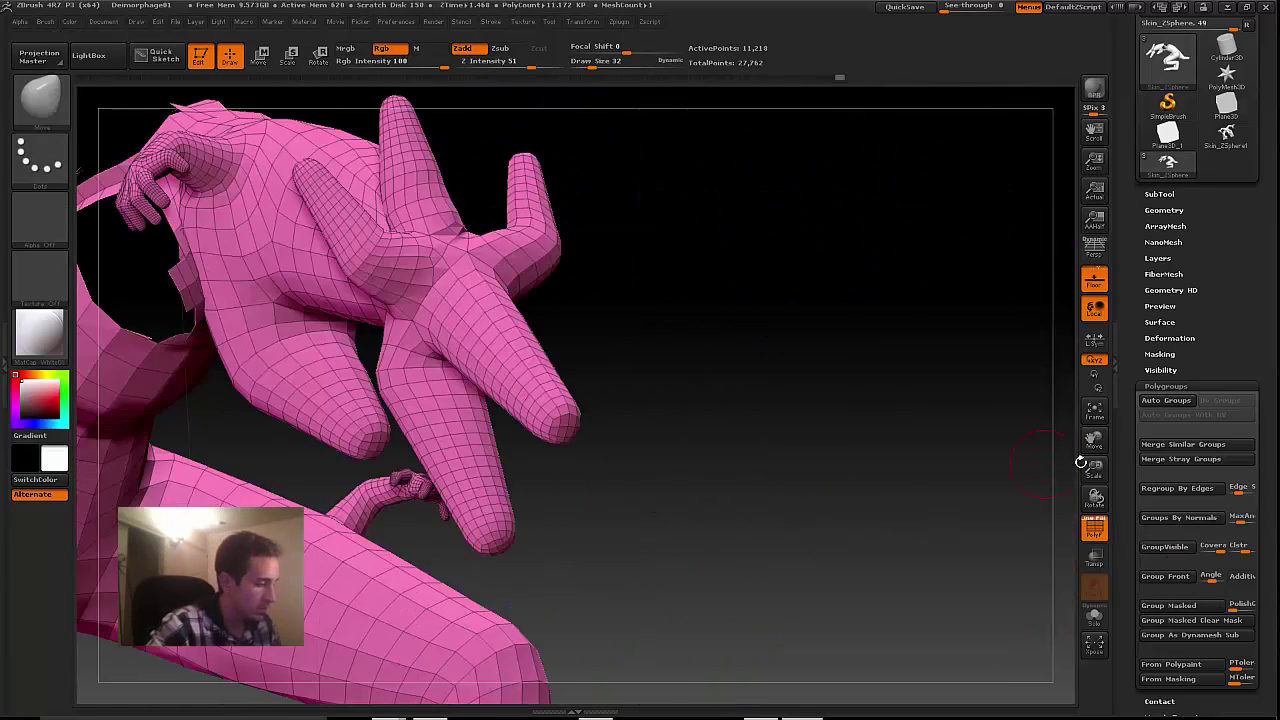
alt+drag(1081, 462, 821, 512)
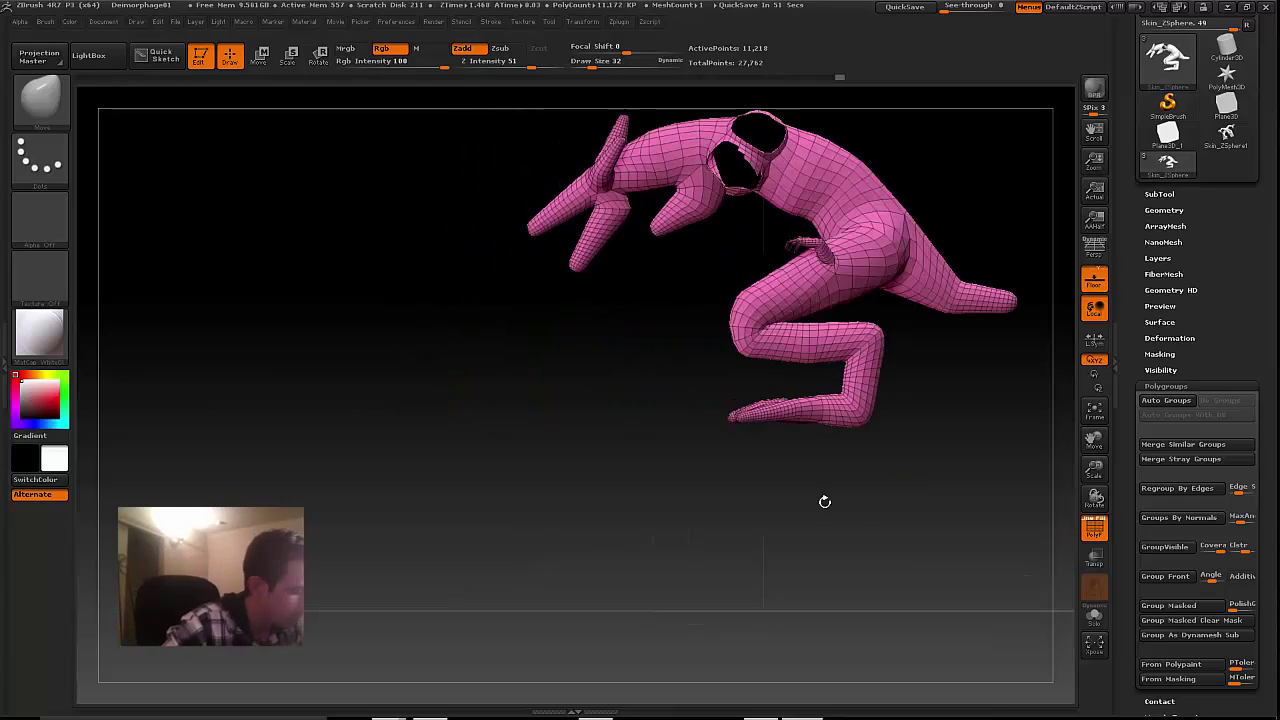
drag(1093, 468, 1096, 560)
drag(860, 560, 924, 593)
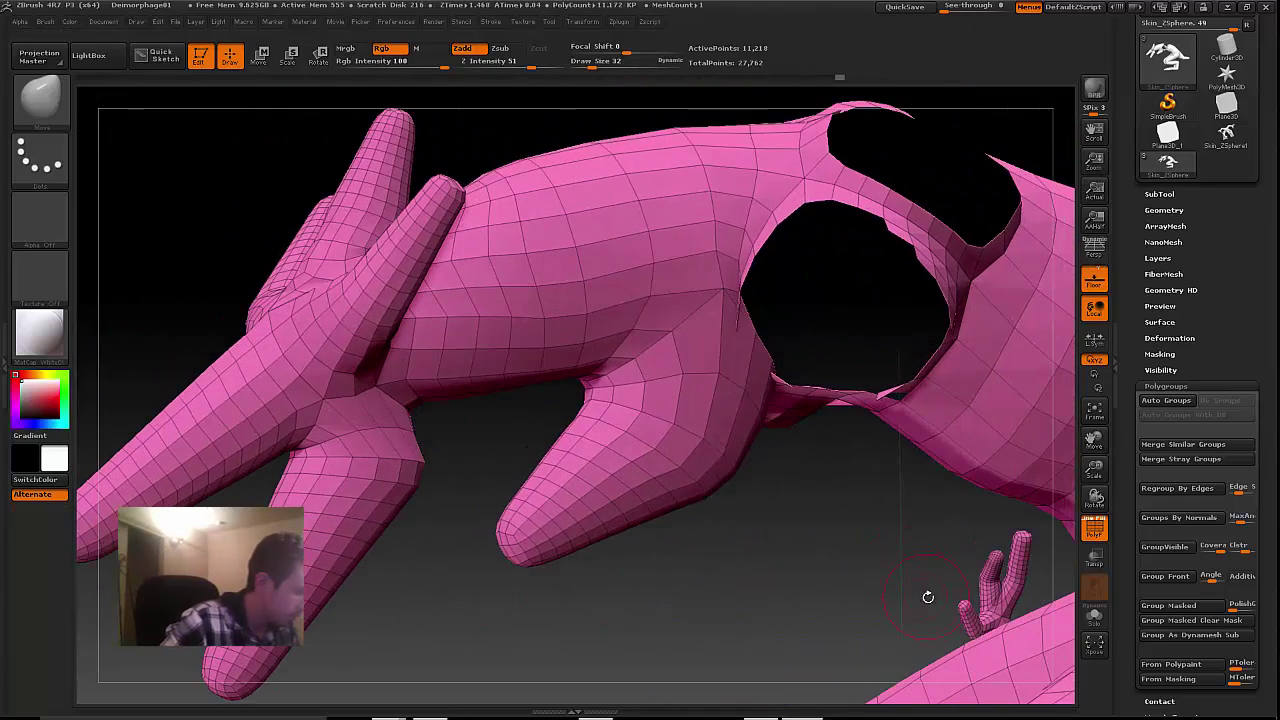
Step: Open the EdgeLoop options in the skin mesh's Geometry settings
drag(1093, 440, 1259, 383)
drag(1150, 419, 1150, 482)
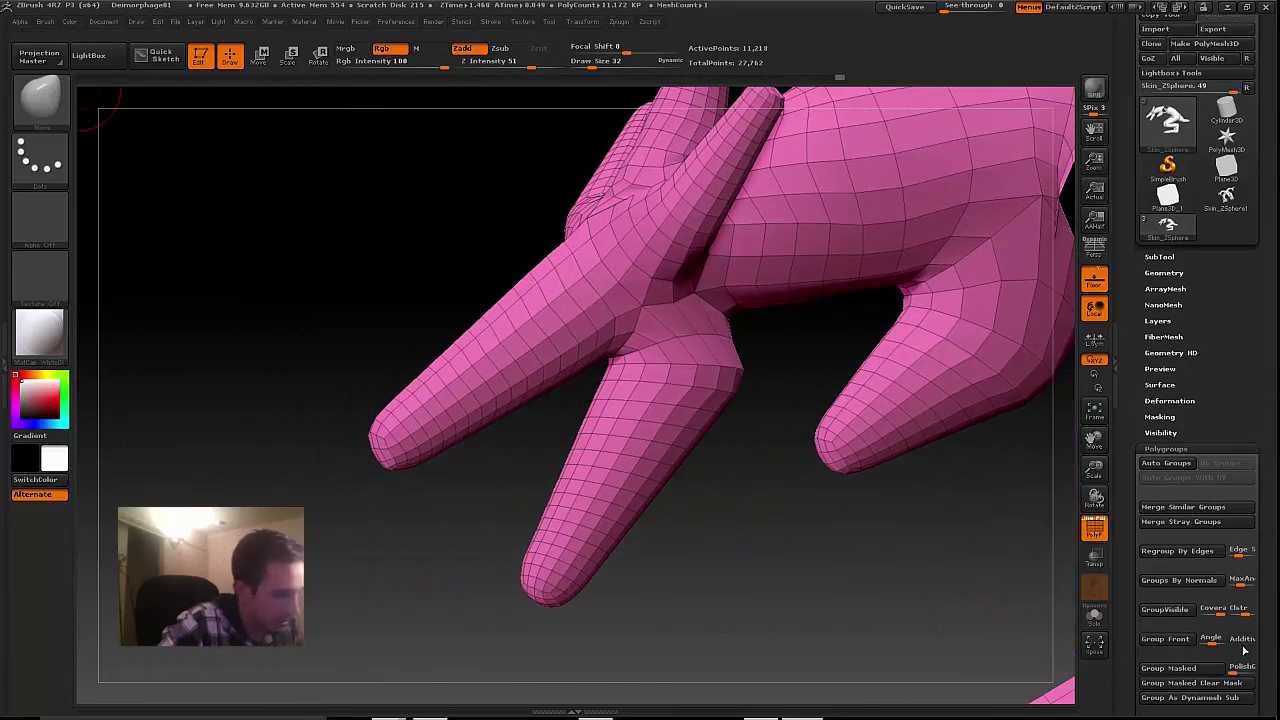
click(1158, 253)
click(1164, 700)
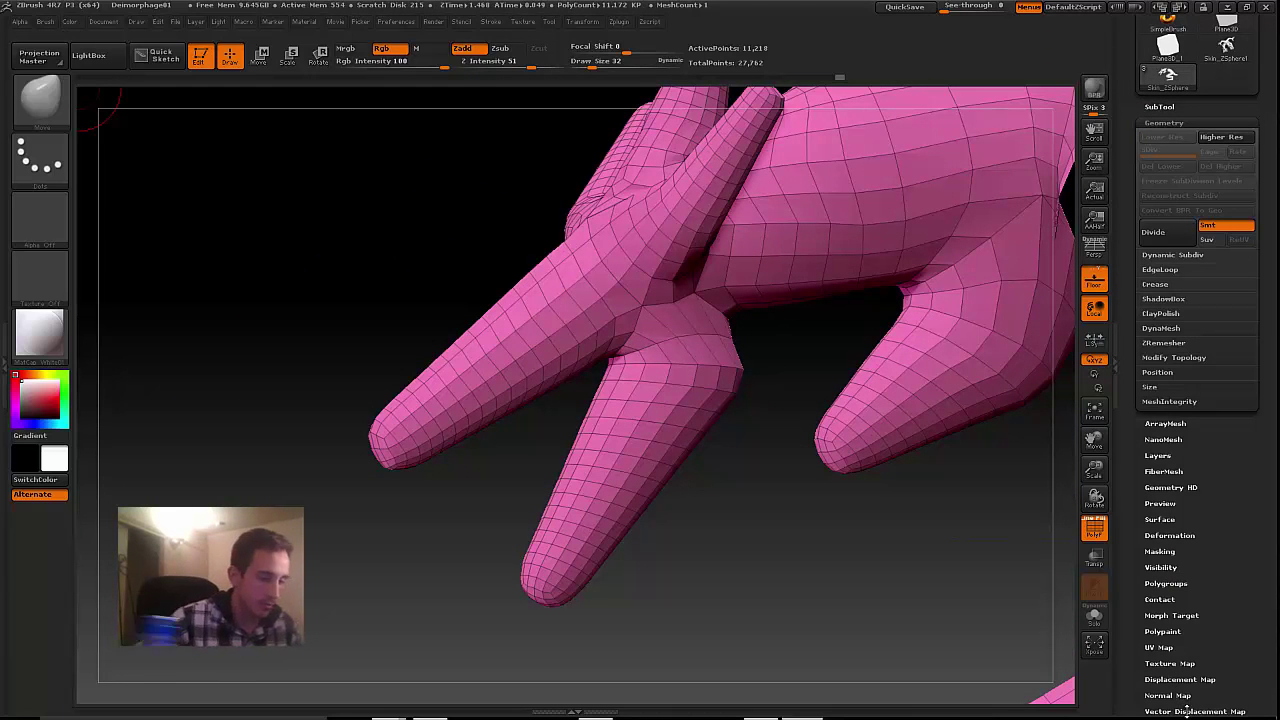
drag(1177, 483, 1177, 496)
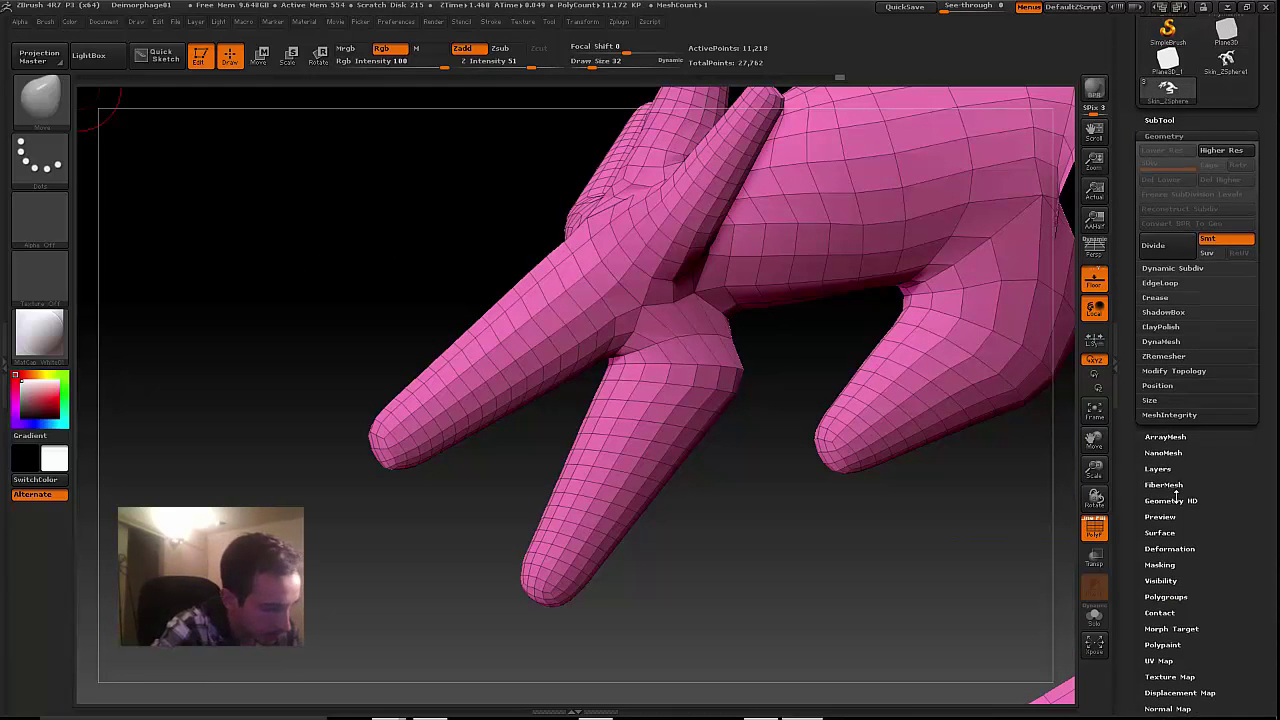
click(1160, 283)
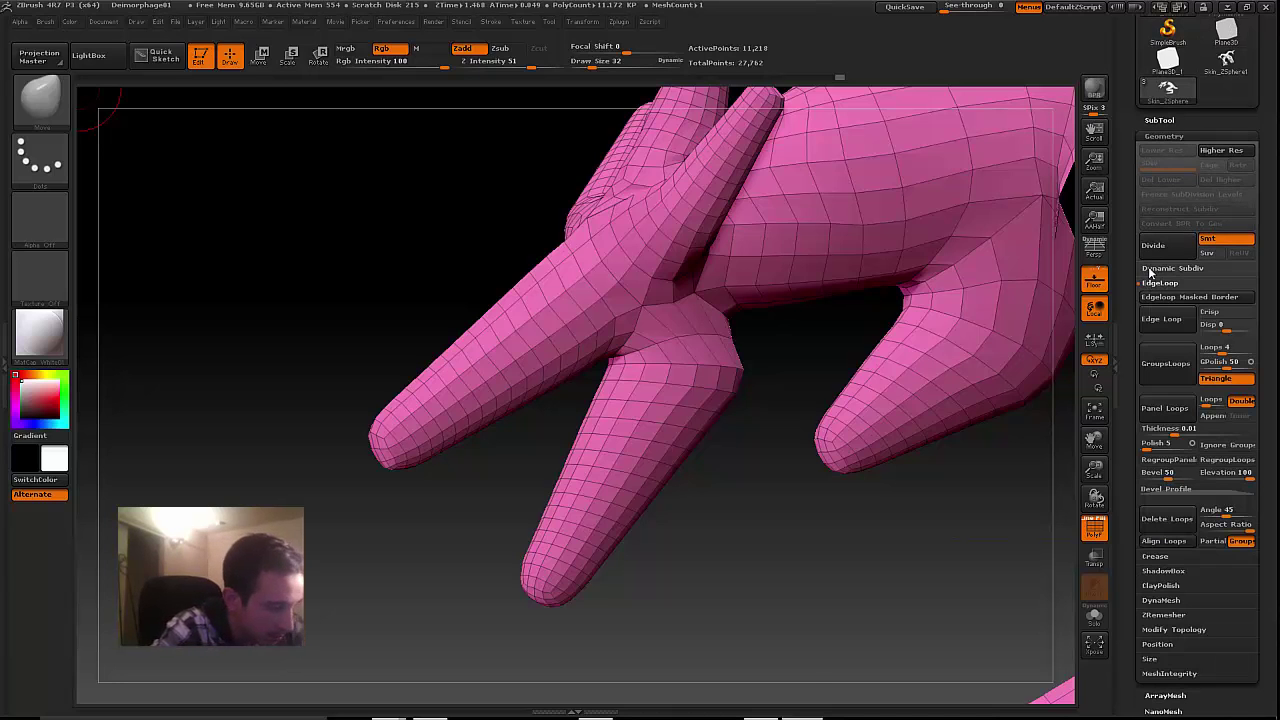
drag(243, 372, 310, 392)
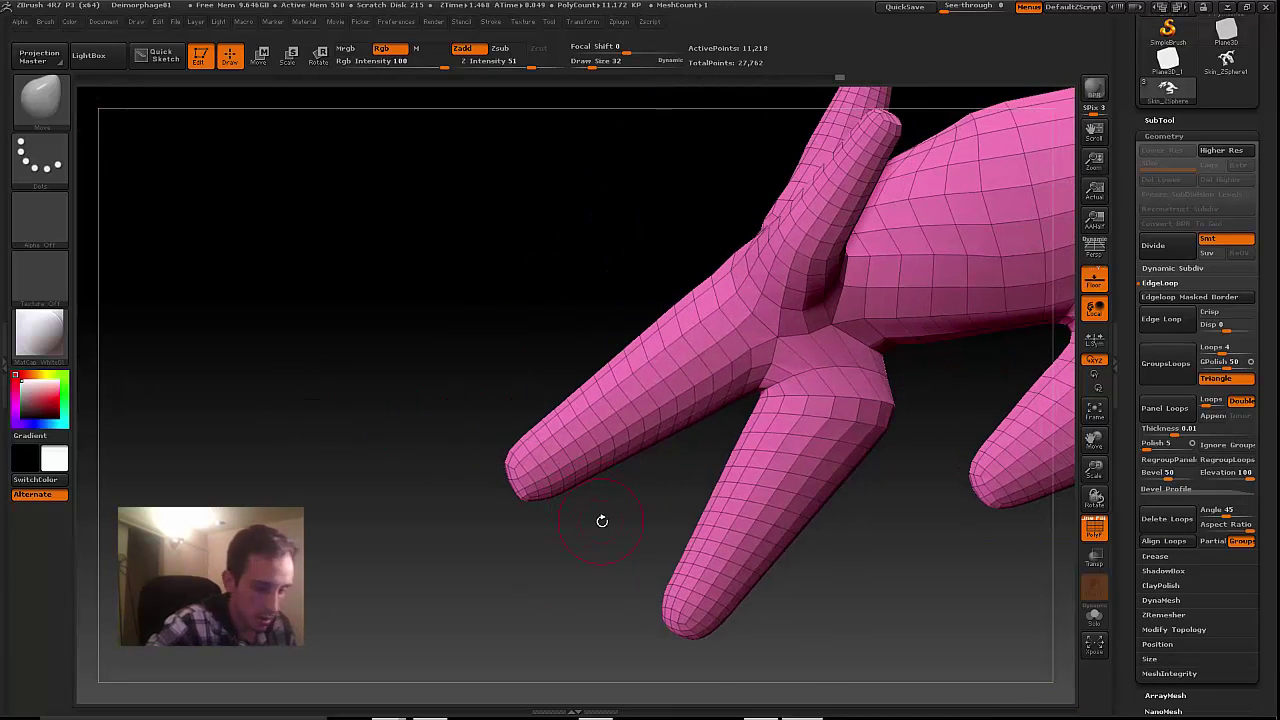
Step: Hide the creature's legs, torso and leftover arm-opening fragments to isolate the pronged head
alt+drag(616, 570, 474, 447)
ctrl+alt+shift+drag(1061, 650, 645, 126)
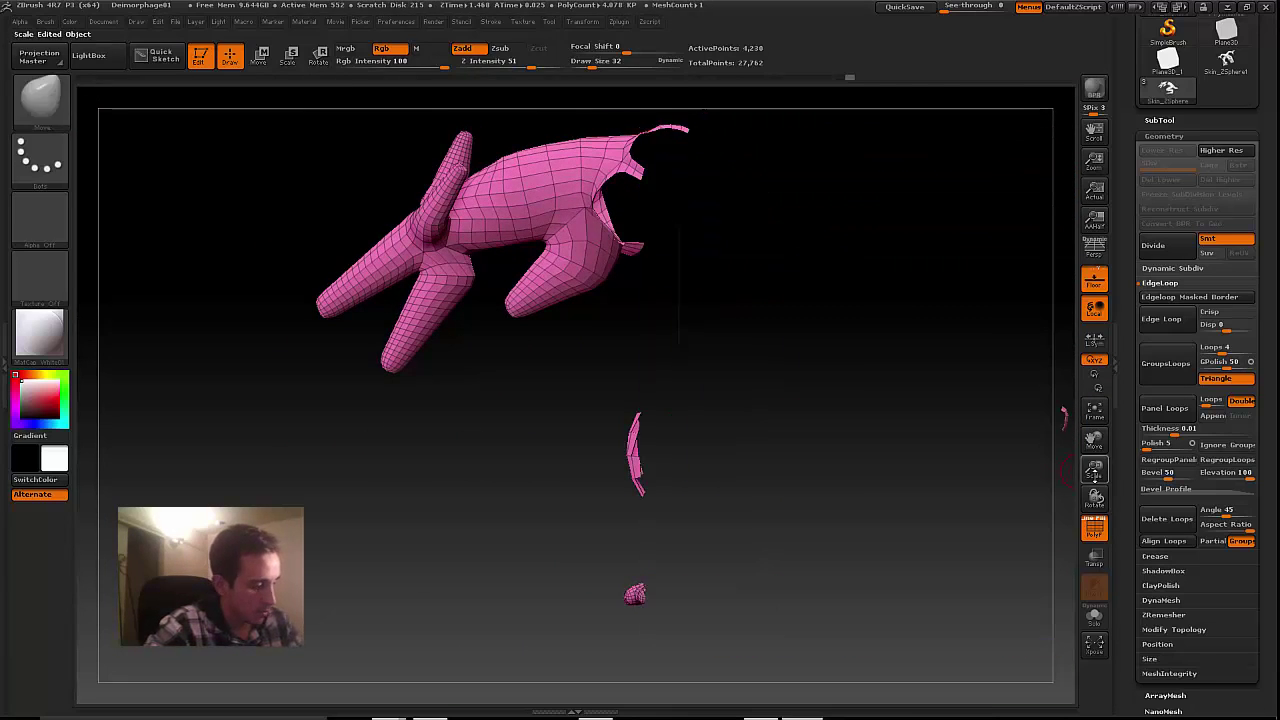
alt+drag(862, 340, 869, 251)
ctrl+alt+shift+drag(836, 519, 571, 313)
ctrl+alt+shift+drag(743, 311, 560, 116)
alt+drag(1076, 437, 1110, 412)
ctrl+alt+shift+drag(898, 451, 777, 206)
ctrl+alt+shift+drag(810, 414, 963, 508)
Step: Hide the remaining neck and jaw polygons behind the pronged head from other angles
drag(868, 510, 459, 288)
drag(768, 510, 548, 400)
ctrl+alt+shift+drag(418, 182, 344, 272)
ctrl+alt+shift+drag(404, 218, 330, 304)
alt+drag(560, 420, 795, 645)
drag(986, 529, 560, 520)
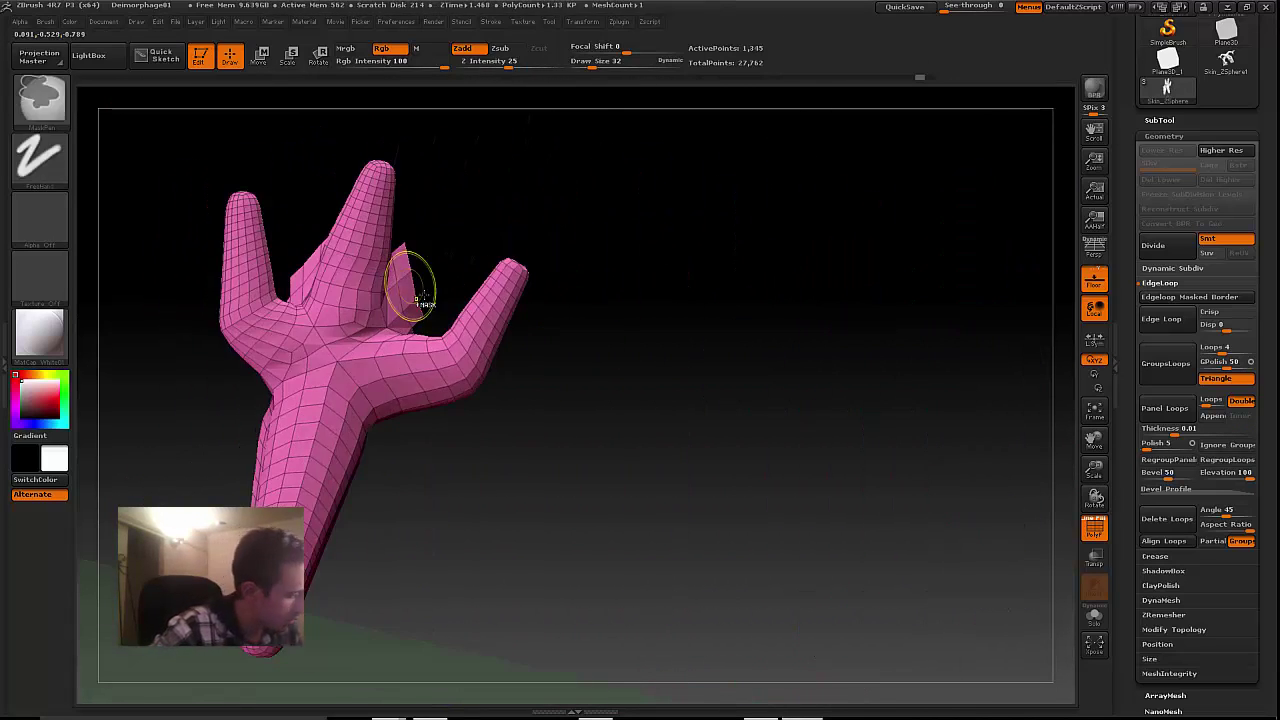
Step: Try to hide the stray polygons between the prongs of the isolated head
ctrl+alt+shift+drag(442, 252, 398, 306)
key(ctrl+z)
drag(478, 505, 590, 555)
drag(1035, 450, 330, 570)
ctrl+shift+drag(236, 475, 258, 514)
key(ctrl+z)
ctrl+shift+click(227, 494)
key(ctrl+z)
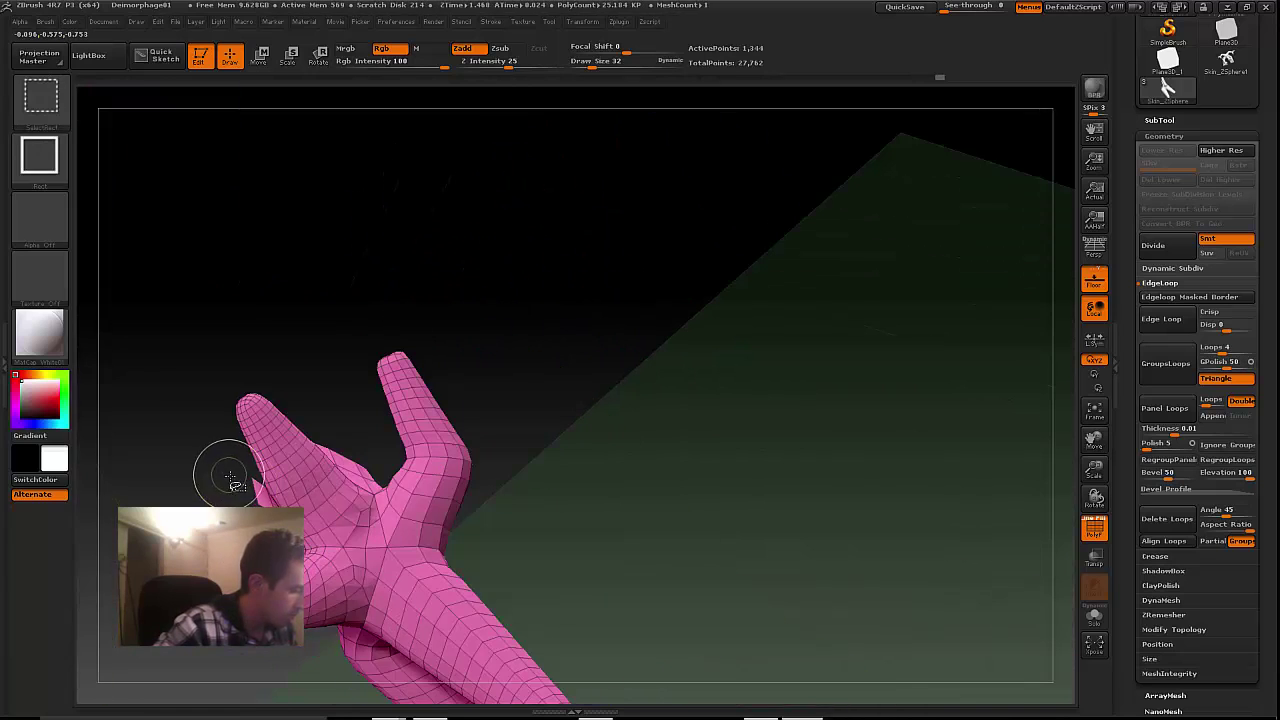
Step: Hide stray polygons beside the head prongs and assign the visible head to its own polygroup
drag(349, 449, 124, 459)
ctrl+alt+shift+drag(123, 457, 169, 497)
mouse_move(169, 480)
mouse_down()
mouse_move(117, 447)
mouse_move(168, 498)
mouse_up()
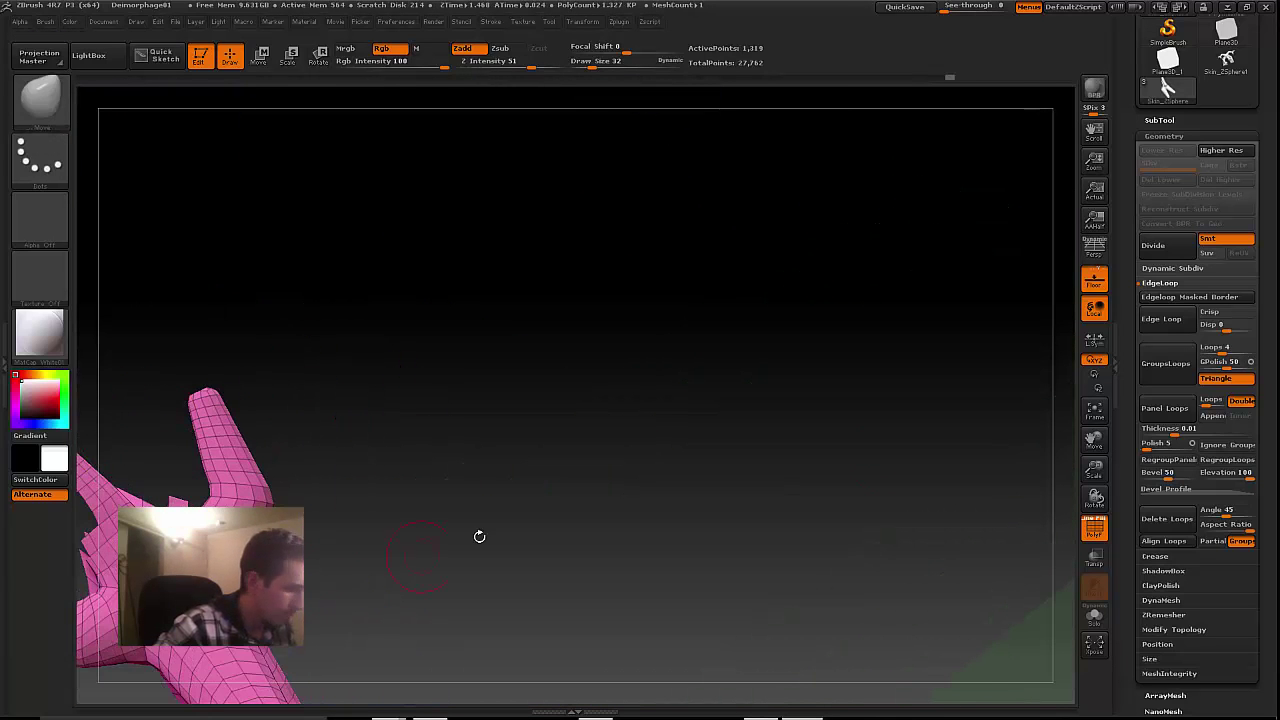
alt+drag(354, 577, 656, 533)
ctrl+alt+shift+drag(408, 404, 1040, 400)
drag(1092, 437, 771, 589)
drag(1150, 683, 1150, 559)
drag(857, 590, 354, 553)
key(ctrl+w)
Step: Turn on Double display so the isolated head's polygons are drawn on both sides
mouse_move(604, 500)
mouse_down()
mouse_move(668, 514)
mouse_move(592, 495)
mouse_up()
drag(720, 400, 383, 291)
drag(1094, 438, 1275, 486)
drag(720, 480, 307, 445)
drag(1094, 438, 888, 314)
drag(560, 330, 360, 500)
click(1180, 469)
click(1156, 215)
drag(560, 400, 460, 559)
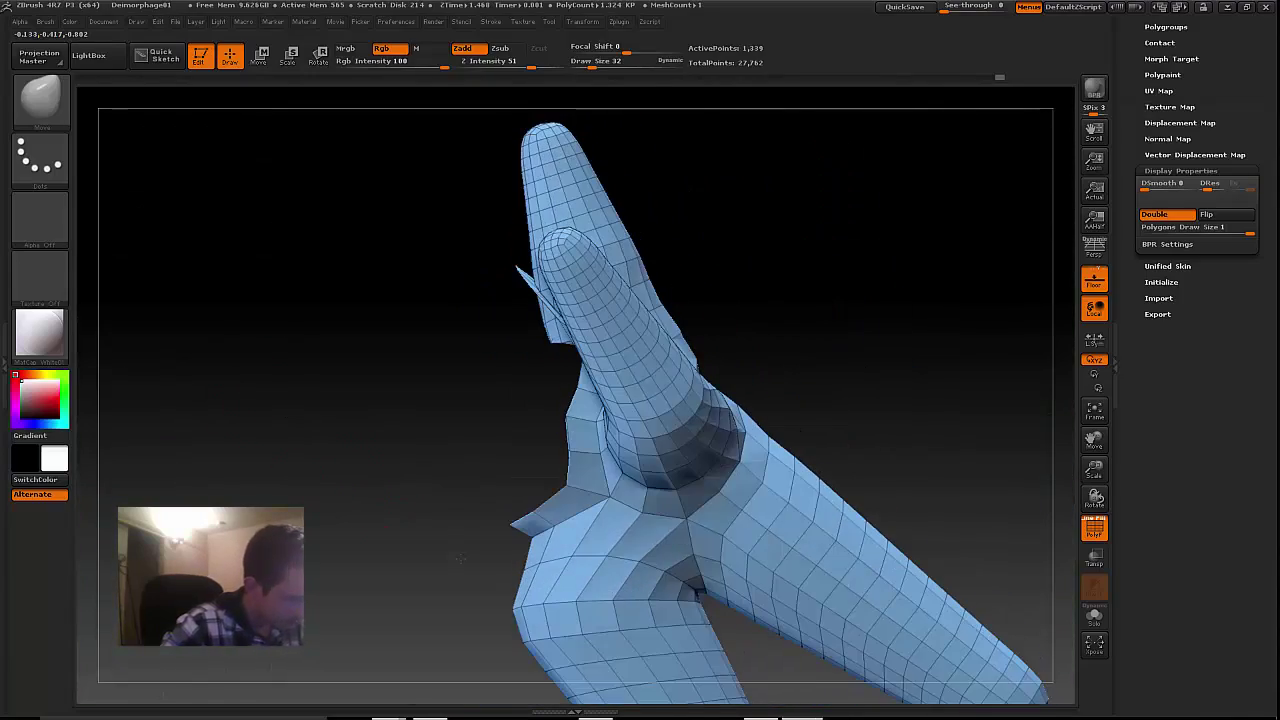
Step: Hide the outer end of one long head prong, cutting it back towards its base
alt+drag(1066, 547, 1081, 371)
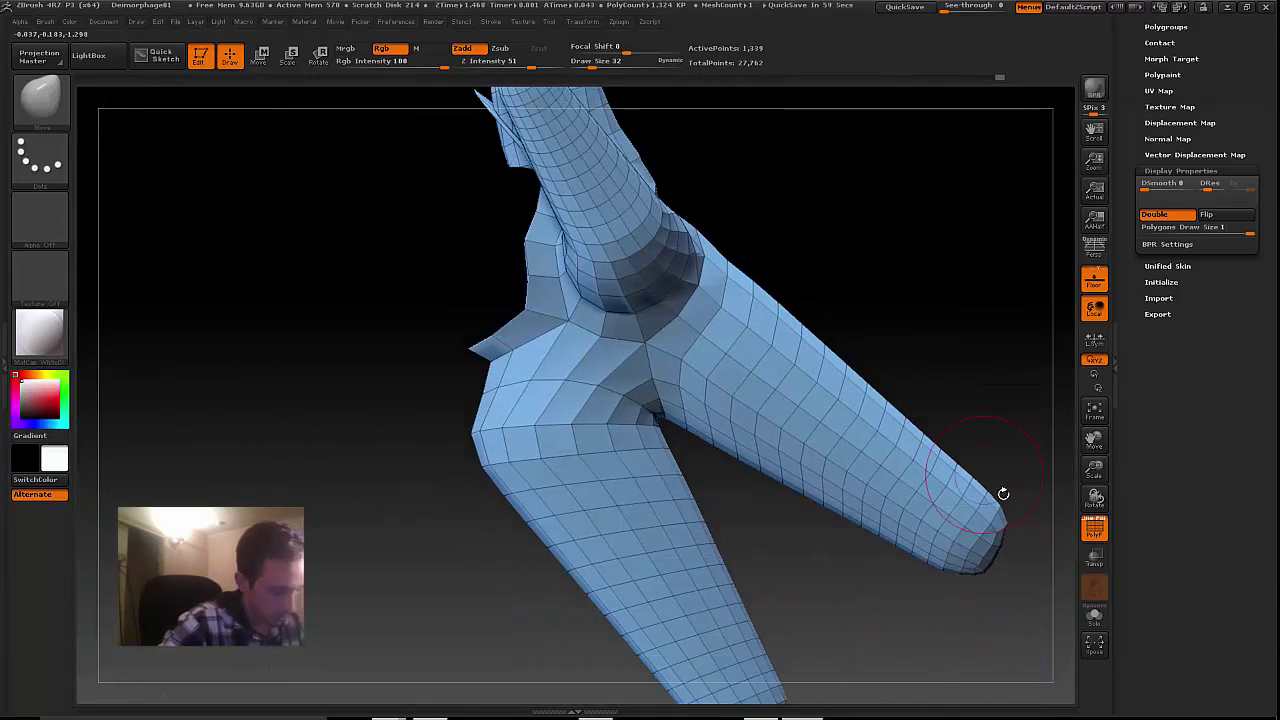
ctrl+alt+shift+drag(1007, 676, 908, 374)
ctrl+alt+shift+drag(934, 638, 771, 263)
ctrl+alt+shift+drag(888, 470, 800, 370)
ctrl+alt+shift+drag(860, 524, 770, 455)
ctrl+alt+shift+drag(800, 500, 725, 432)
ctrl+alt+shift+drag(756, 487, 698, 429)
ctrl+alt+shift+drag(815, 447, 775, 408)
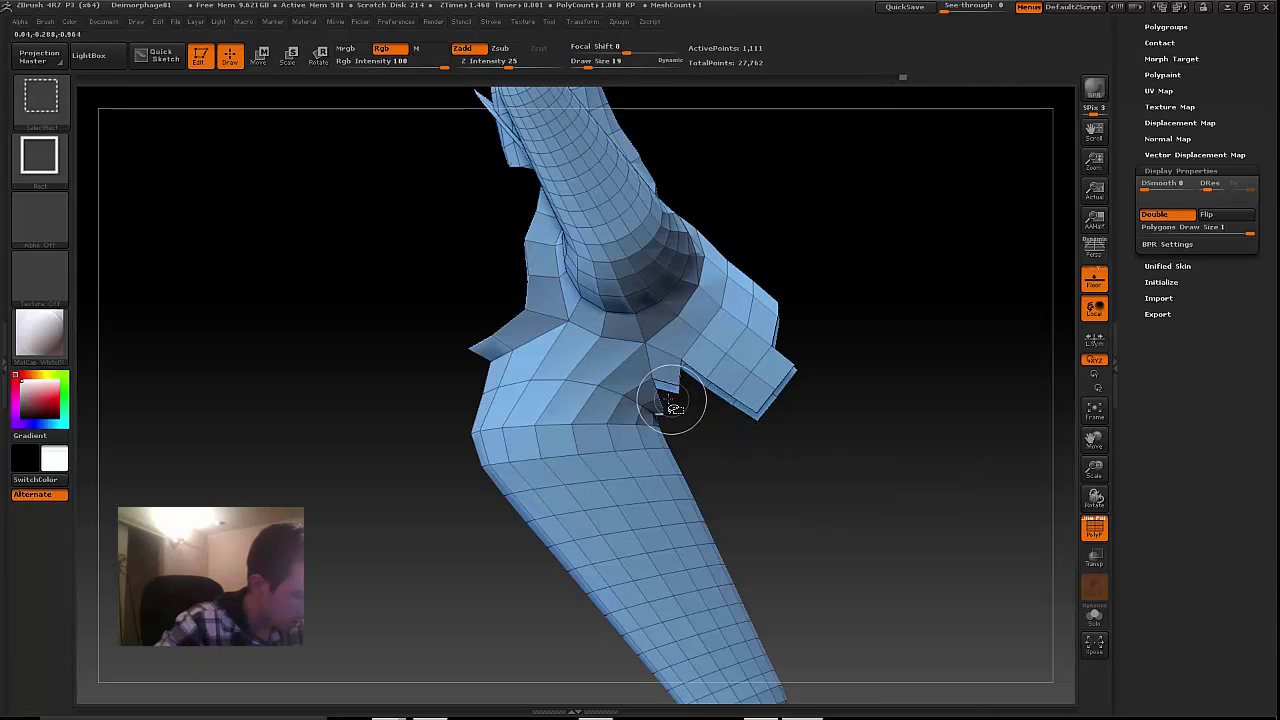
Step: Hide the rest of the head until only a small patch of polygons on the prong is visible
ctrl+alt+shift+drag(697, 346, 686, 354)
ctrl+alt+shift+drag(803, 323, 748, 262)
ctrl+alt+shift+drag(683, 403, 613, 312)
right_drag(1036, 443, 825, 495)
ctrl+alt+shift+drag(808, 531, 615, 389)
ctrl+alt+shift+drag(737, 437, 626, 354)
ctrl+alt+shift+drag(569, 394, 676, 271)
ctrl+alt+shift+drag(569, 147, 717, 317)
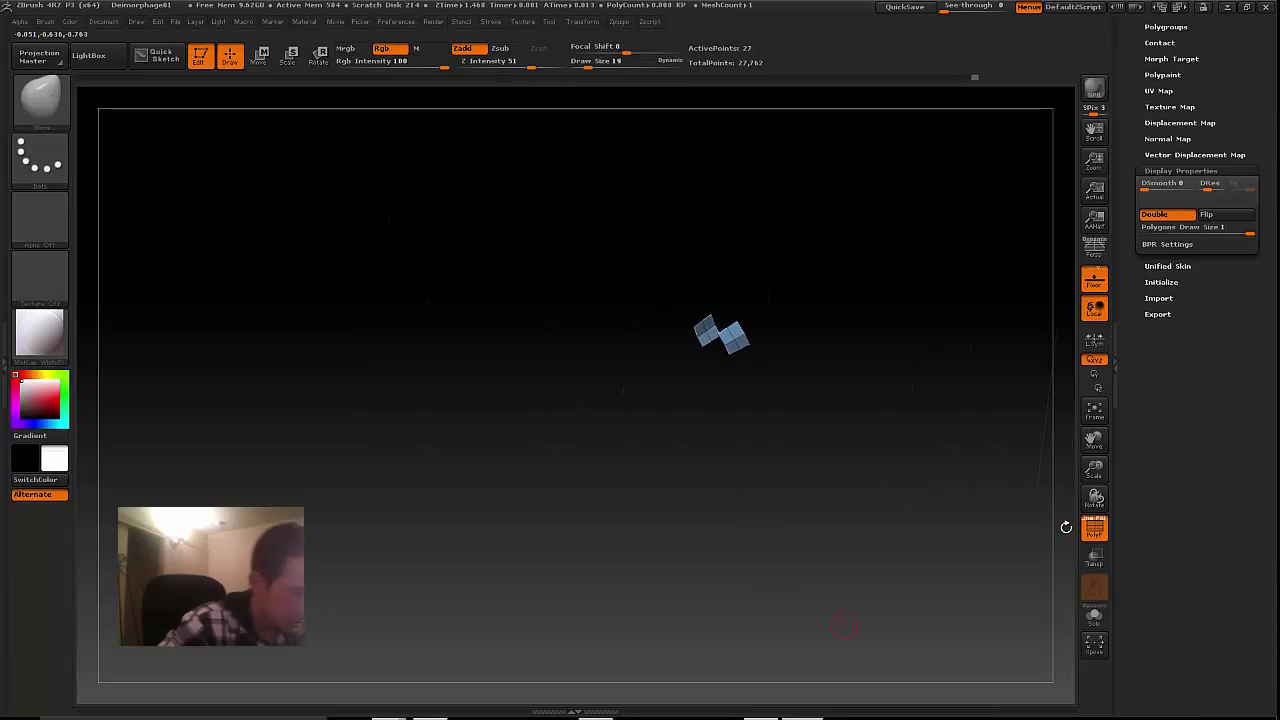
Step: Assign the small prong patch to its own polygroup and show the whole creature
drag(1172, 425, 1173, 507)
click(1160, 484)
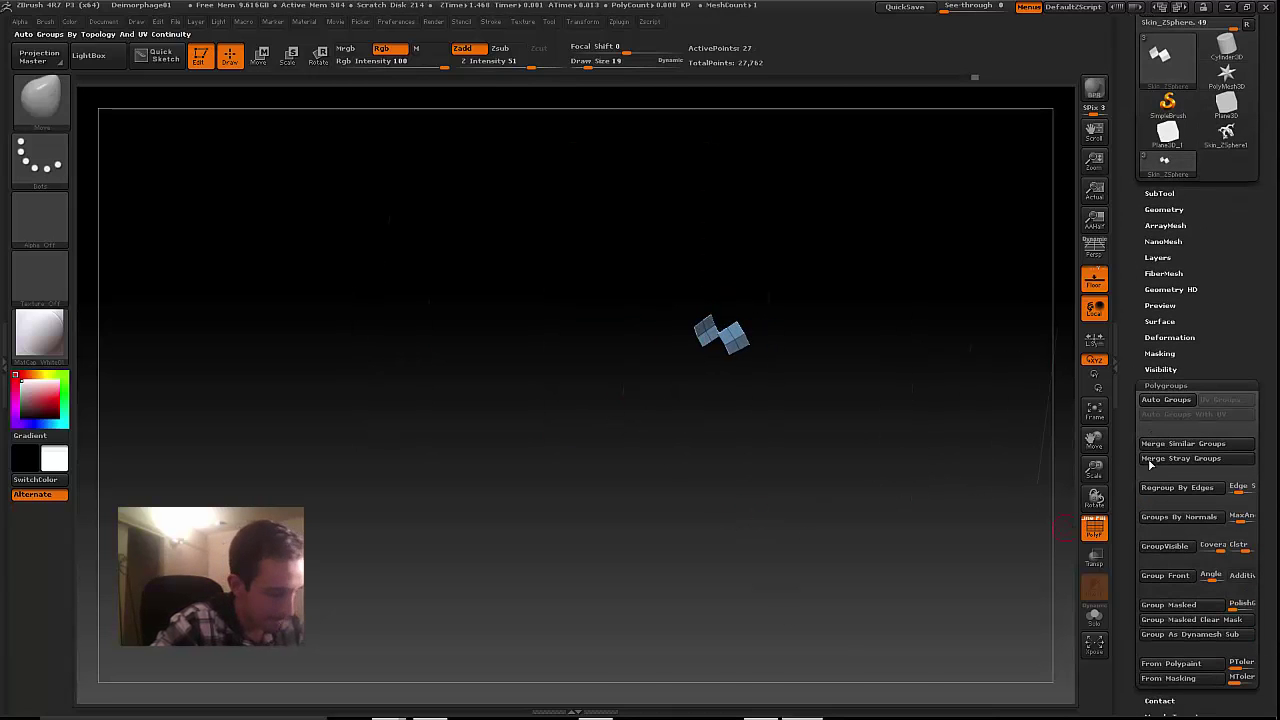
ctrl+shift+click(731, 343)
ctrl+shift+click(729, 340)
ctrl+shift+click(717, 274)
drag(405, 385, 497, 391)
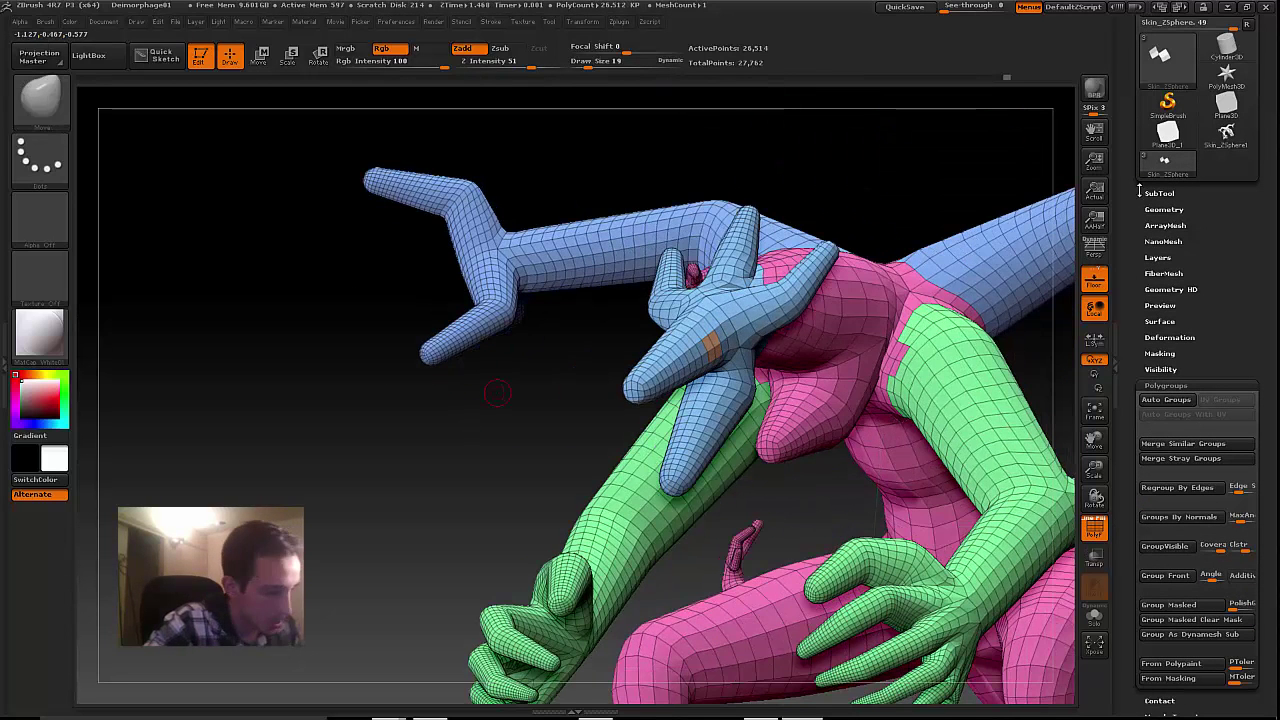
Step: Try GroupsLoops on the creature's polygroups with 4 loops at different GPolish values
drag(1178, 207, 1180, 253)
click(1182, 255)
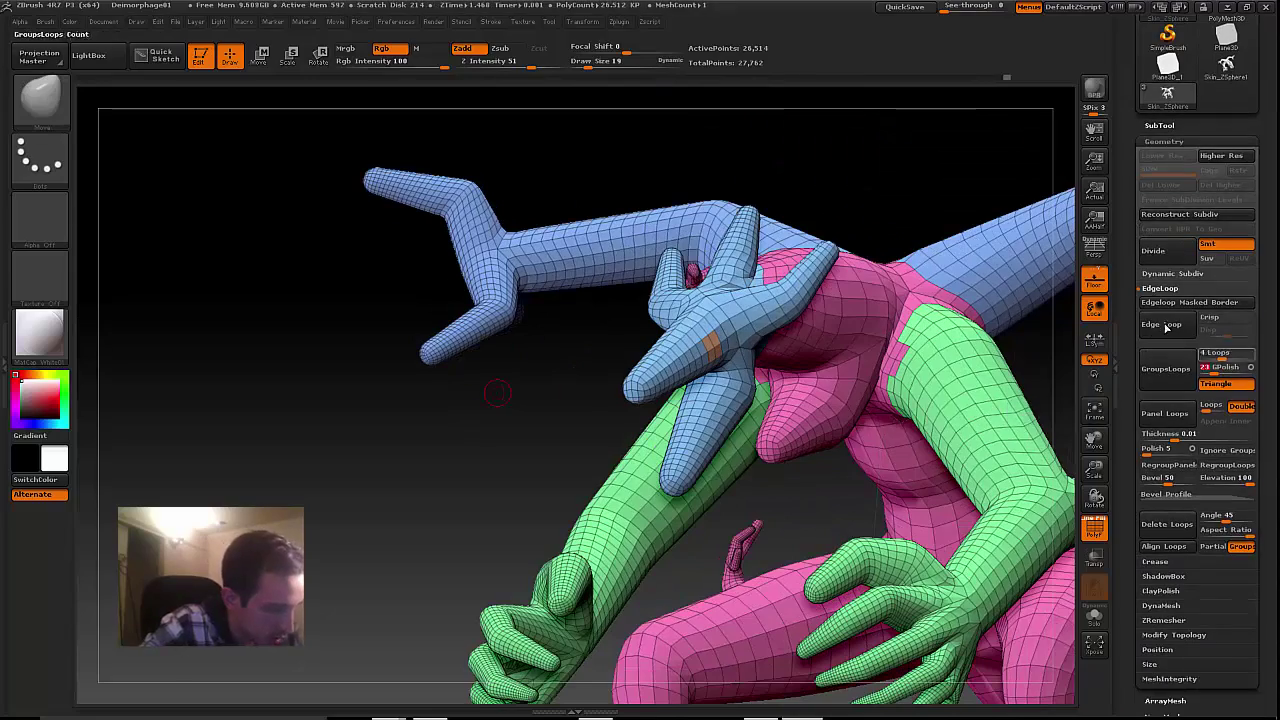
click(1161, 373)
drag(480, 380, 555, 376)
key(ctrl+z)
drag(1214, 370, 1226, 370)
click(1177, 373)
key(ctrl+z)
Step: Set GroupsLoops to 1 loop with GPolish 0 and Triangle off
drag(460, 400, 590, 560)
ctrl+click(914, 236)
key(ctrl+w)
mouse_move(1226, 370)
mouse_down()
mouse_move(1202, 370)
mouse_move(1208, 355)
mouse_up()
Step: Try inserting a single GroupsLoops edge loop around all polygroups of the creature
click(1166, 369)
key(ctrl+z)
click(1180, 371)
key(ctrl+z)
click(1187, 373)
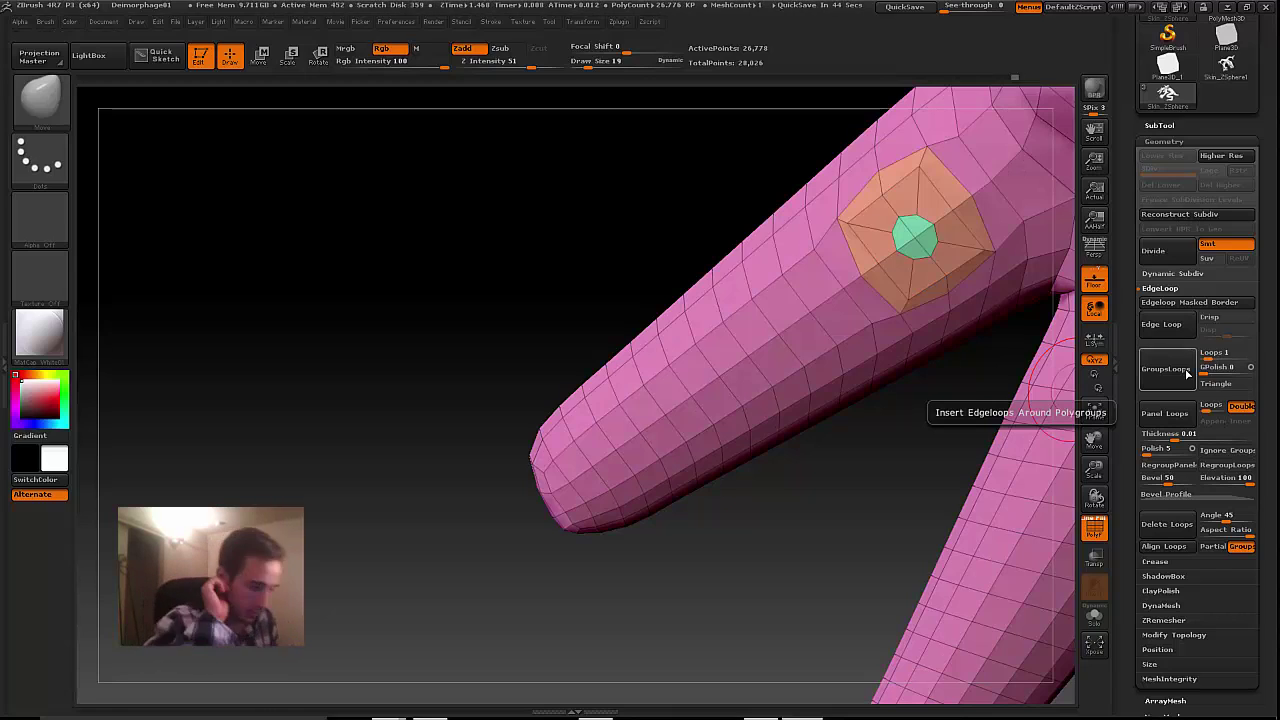
alt+drag(1078, 487, 1038, 491)
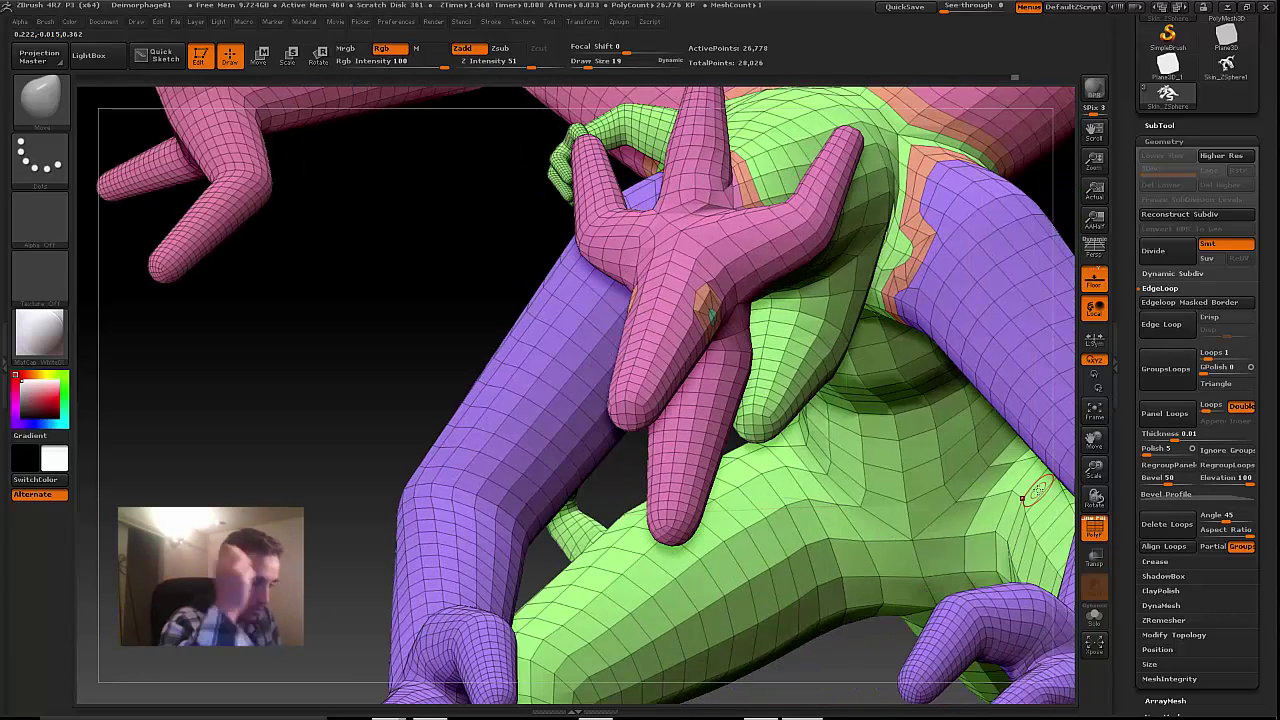
key(ctrl+z)
Step: Mask everything except the area around the prong patch and apply GroupsLoops there with 2 loops
ctrl+shift+click(712, 317)
click(1172, 369)
drag(1071, 486, 736, 576)
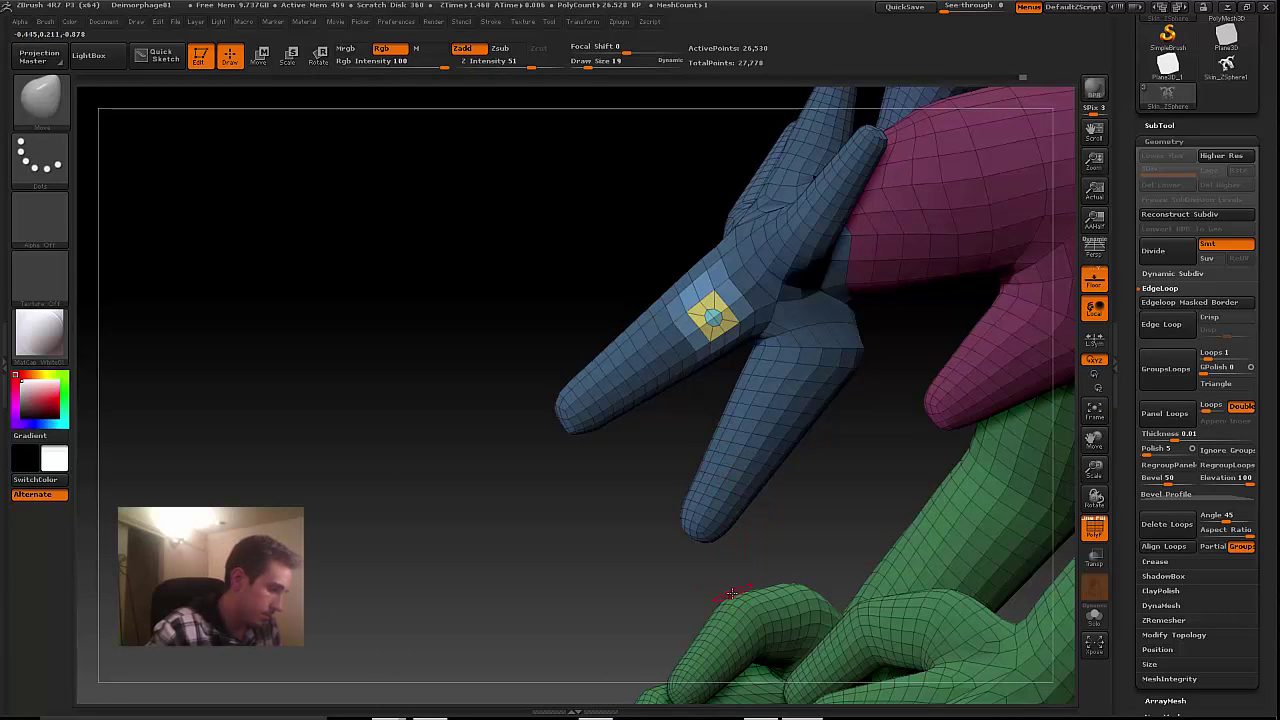
key(ctrl+z)
click(1168, 372)
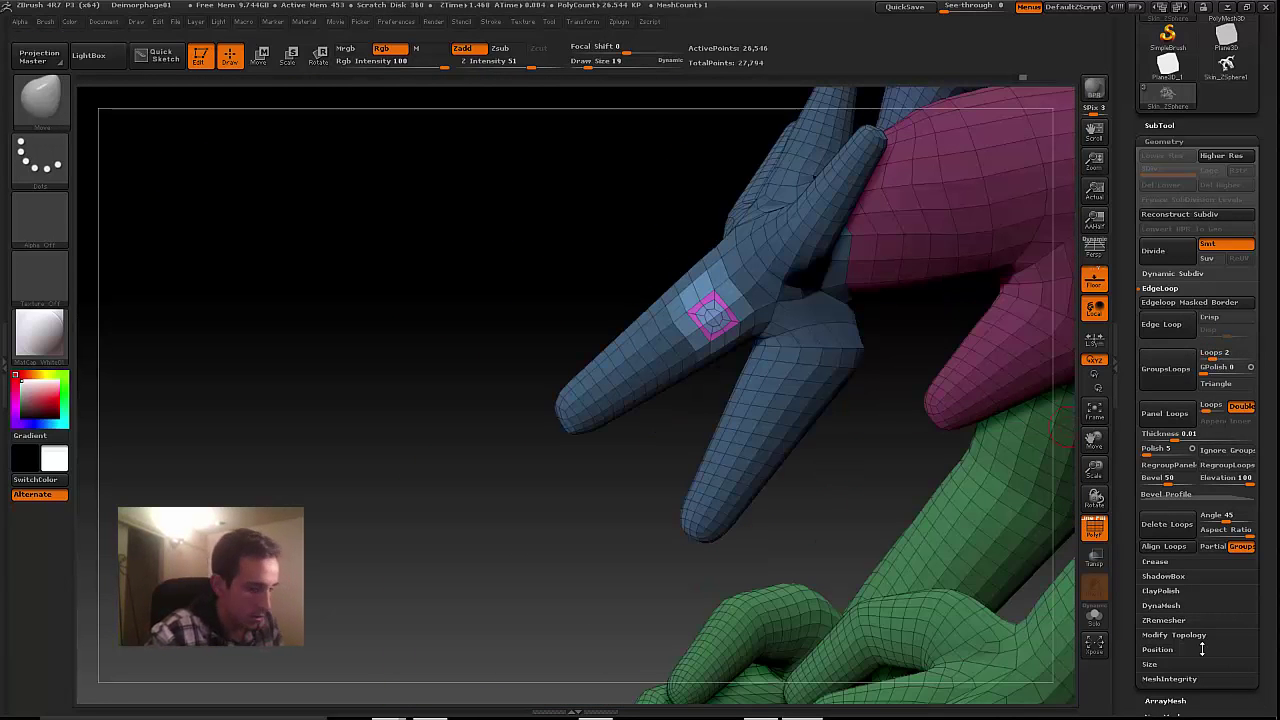
Step: Clear the mask and divide the creature mesh to subdivision level 2
ctrl+drag(538, 530, 561, 553)
drag(561, 553, 474, 494)
click(1086, 519)
click(1094, 528)
drag(370, 425, 451, 447)
drag(1128, 392, 1128, 350)
click(1161, 210)
drag(640, 455, 772, 446)
click(1093, 527)
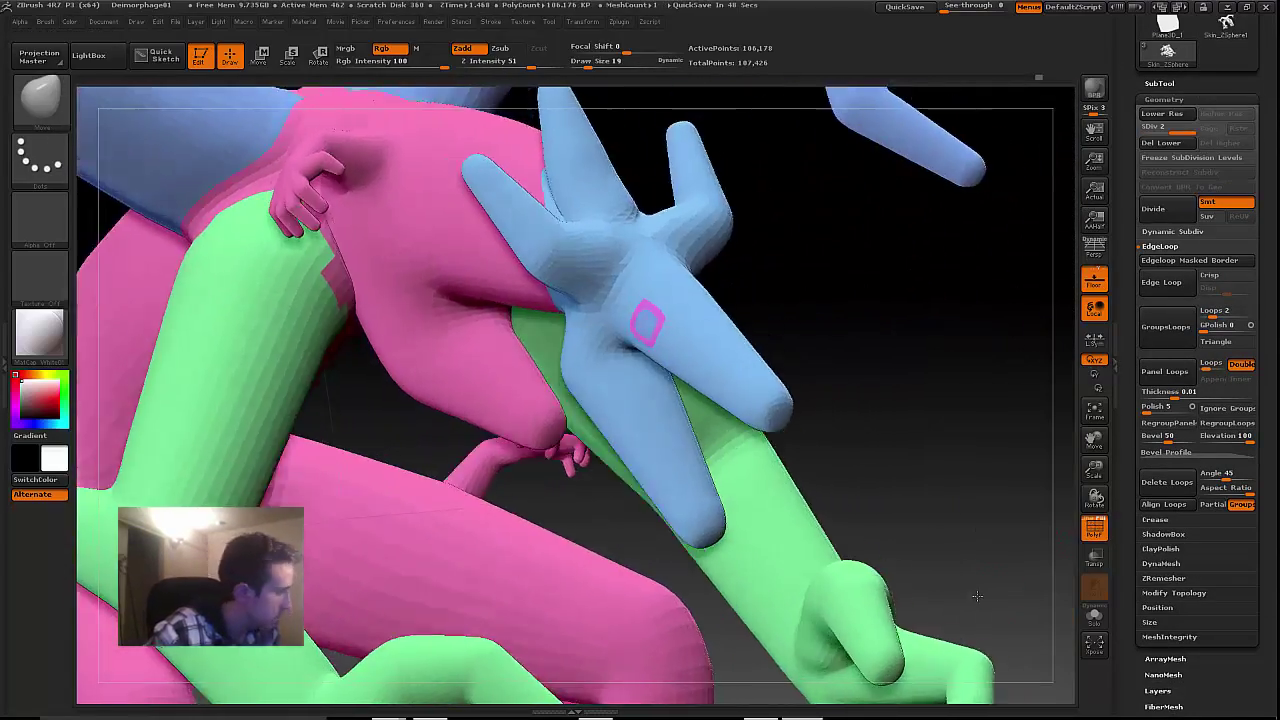
Step: Select the ClayBuildup brush in Zsub mode and turn off the polyframe display
click(40, 97)
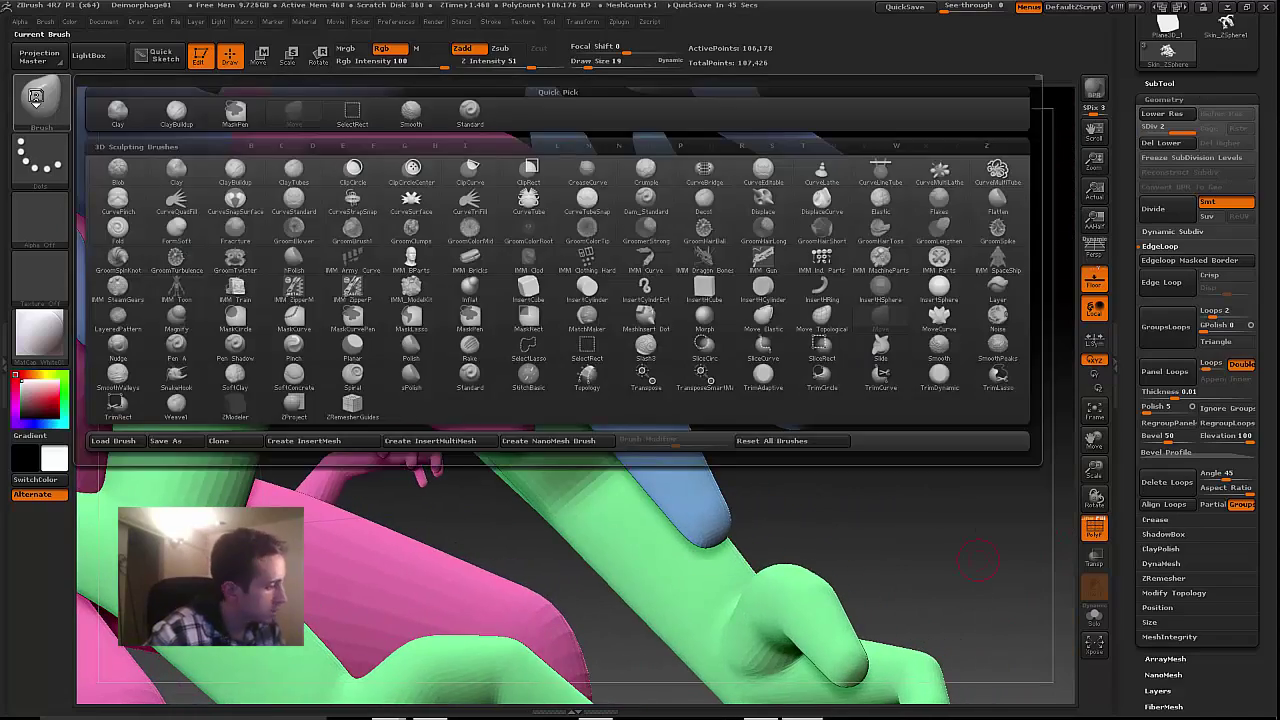
click(40, 97)
click(176, 112)
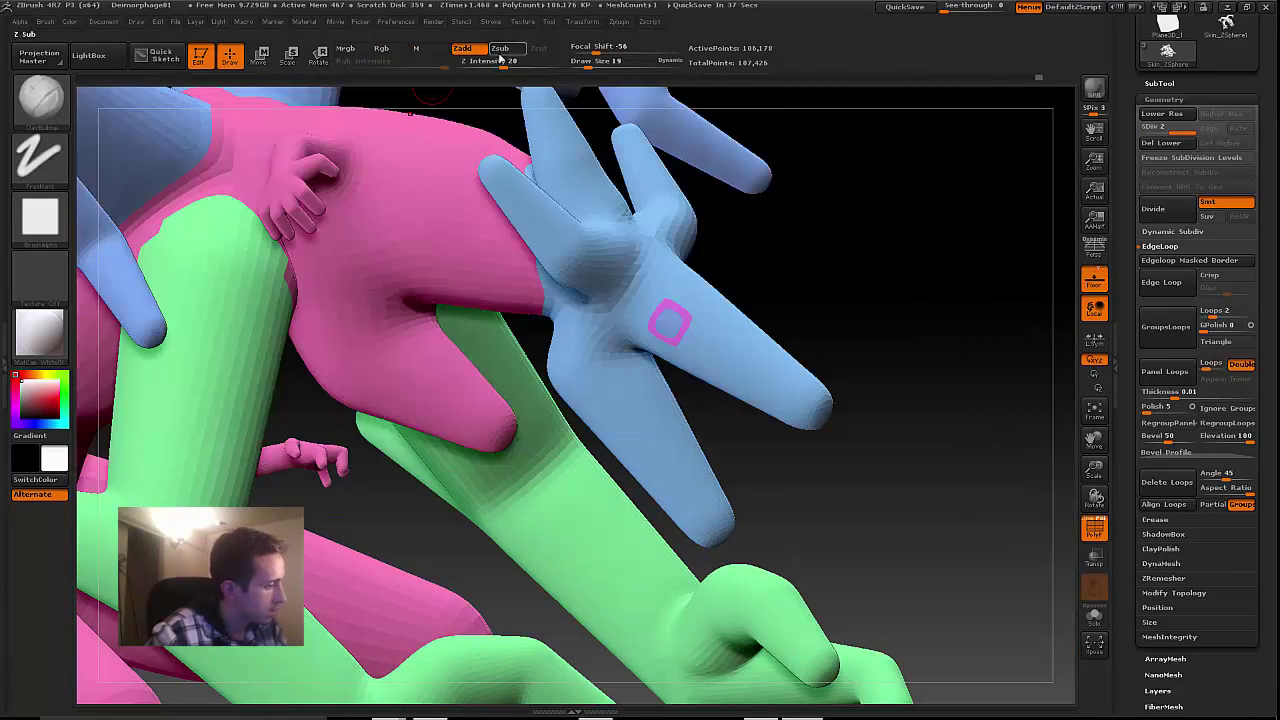
drag(900, 500, 860, 600)
click(1094, 527)
drag(250, 450, 421, 548)
drag(499, 599, 586, 577)
Step: Open the subtool list and show the PM3D_Plane3D_1 reference sketch behind the creature
click(1160, 84)
drag(1157, 104, 1157, 283)
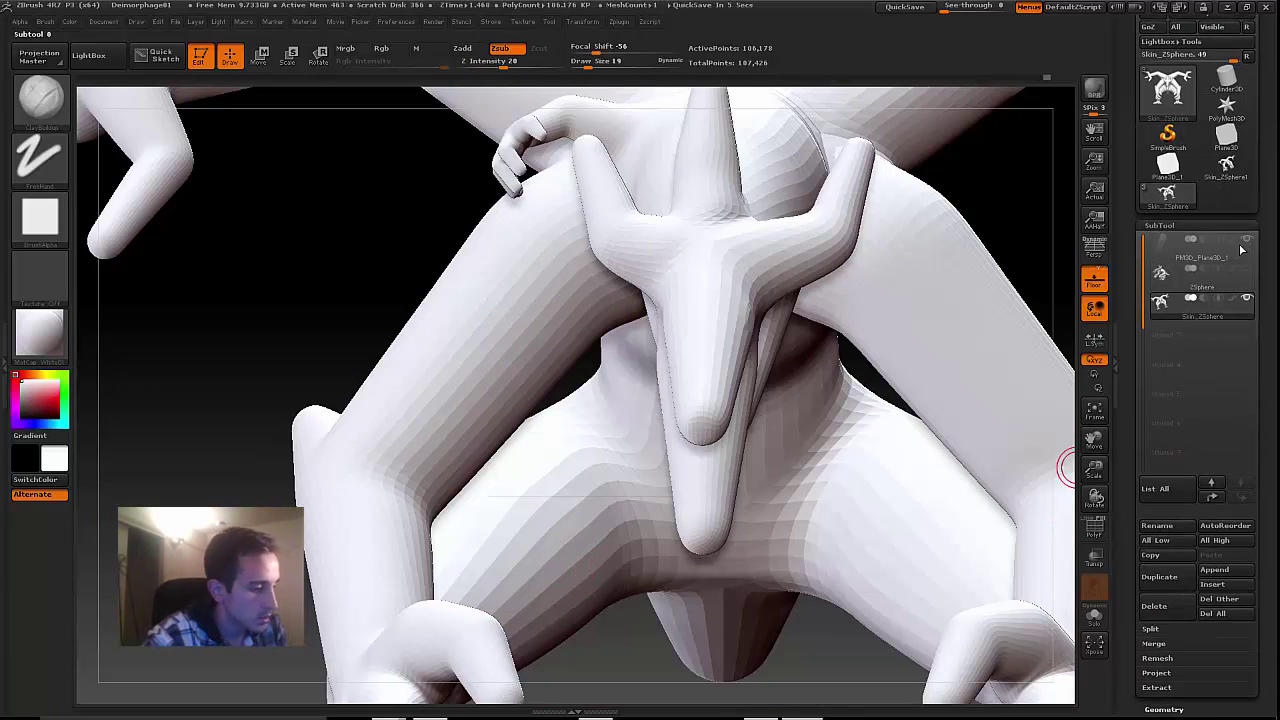
key(f)
mouse_move(980, 438)
mouse_down()
mouse_move(819, 589)
mouse_move(926, 420)
mouse_move(954, 606)
mouse_move(812, 419)
mouse_up()
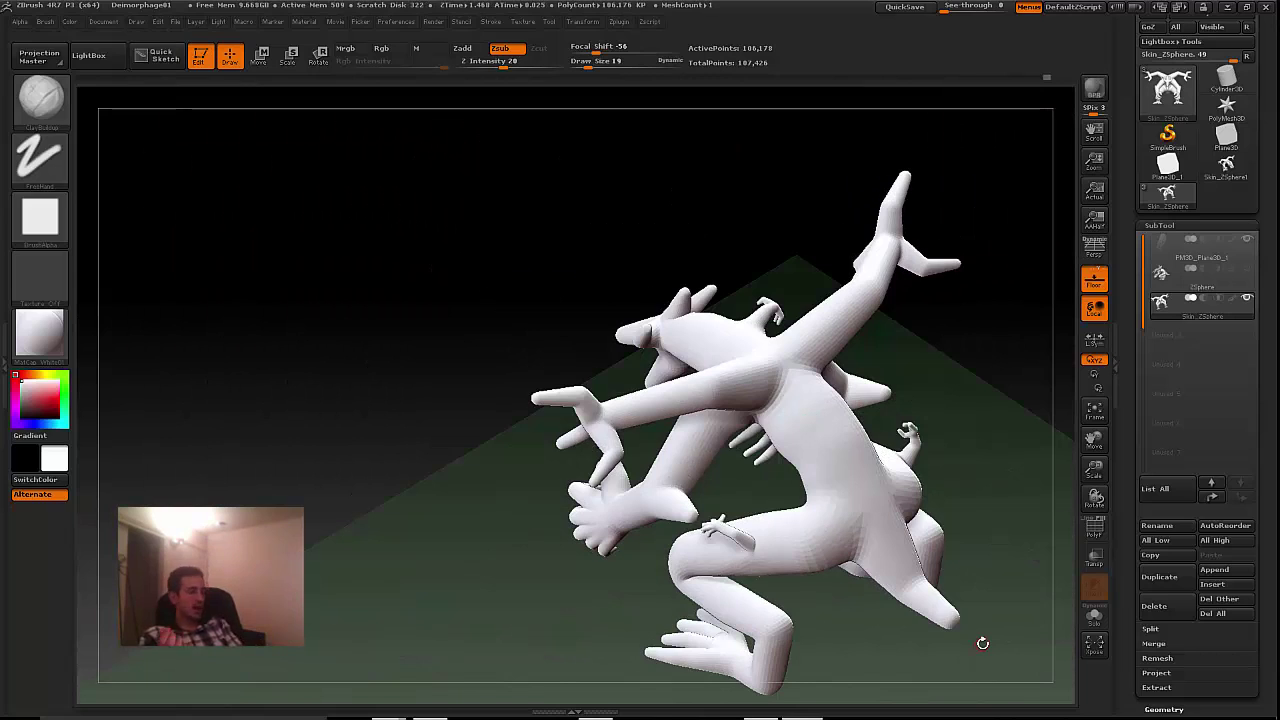
mouse_move(983, 643)
mouse_down()
mouse_move(1012, 640)
mouse_move(960, 610)
mouse_up()
Step: Select the Move brush and pull the creature's silhouette towards the side-view reference sketch
key(b)
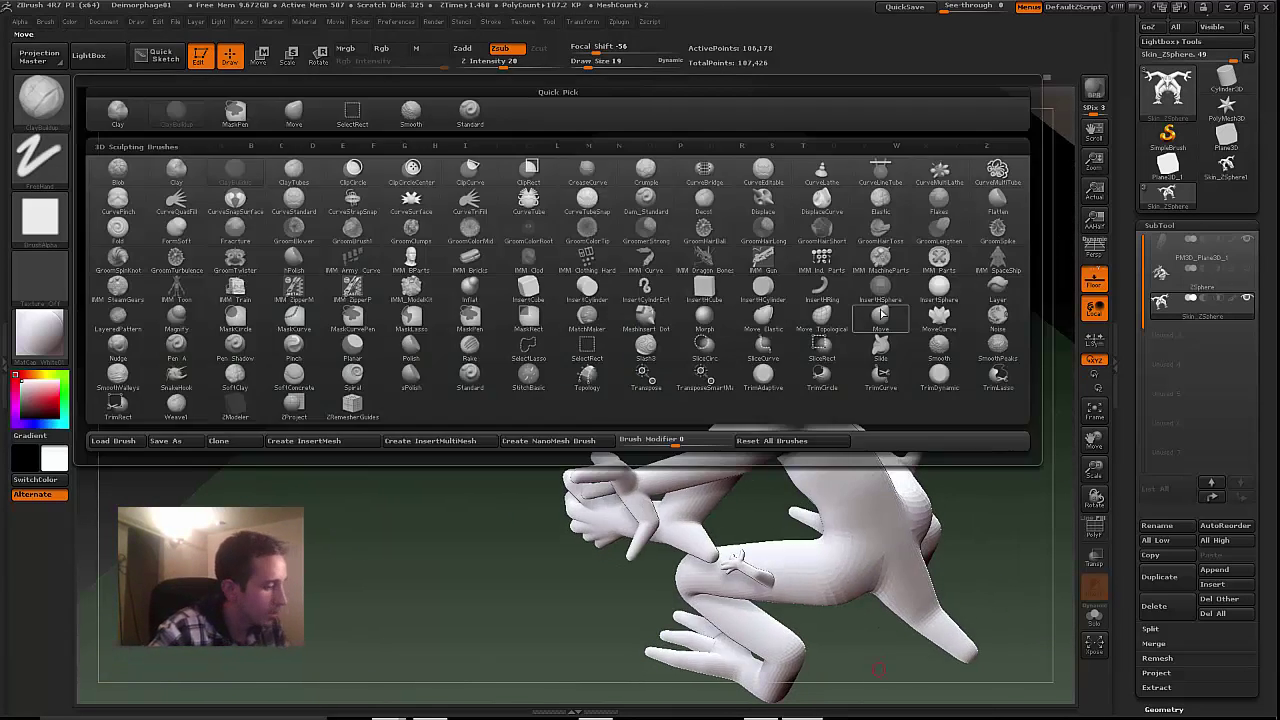
key(m)
key(v)
drag(580, 380, 495, 433)
mouse_move(634, 600)
mouse_down()
mouse_move(640, 580)
mouse_move(587, 421)
mouse_up()
mouse_move(880, 520)
mouse_down()
mouse_move(709, 466)
mouse_move(800, 490)
mouse_move(950, 460)
mouse_up()
drag(298, 369, 400, 360)
alt+drag(982, 467, 1166, 369)
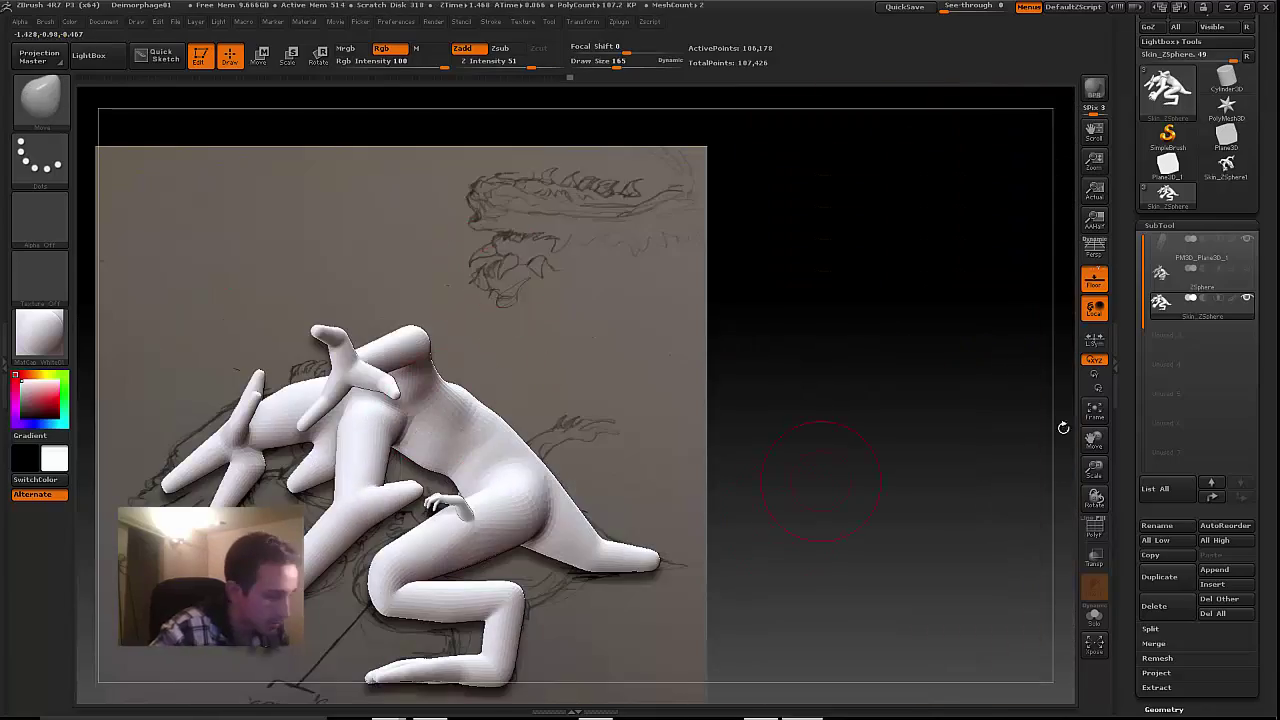
Step: Reshape the sides of the torso below the front arms with large Move brush strokes
drag(1063, 427, 330, 450)
drag(360, 490, 410, 420)
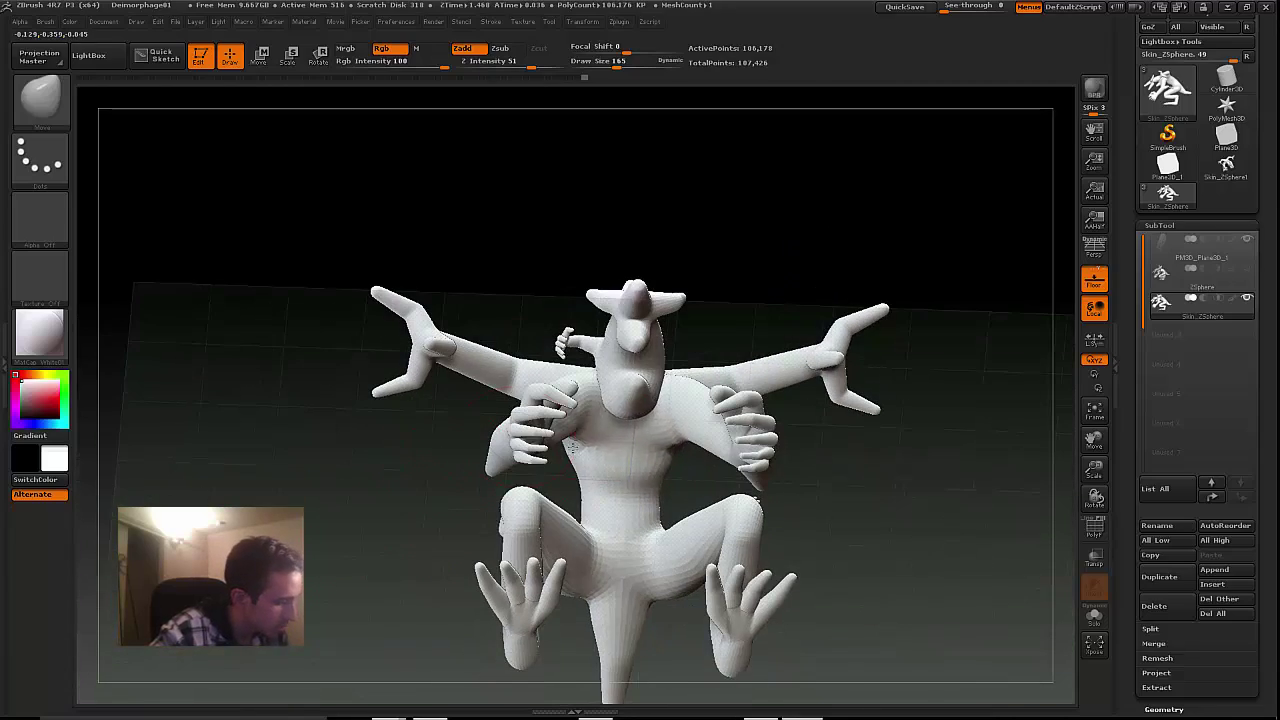
drag(573, 452, 371, 465)
drag(577, 445, 585, 440)
mouse_move(380, 480)
mouse_down()
mouse_move(385, 550)
mouse_move(520, 540)
mouse_move(520, 597)
mouse_move(640, 600)
mouse_up()
drag(445, 478, 455, 470)
drag(620, 600, 702, 592)
Step: Refine the chest and armpits under the front arms with the Move brush at draw size 45
drag(1094, 468, 1230, 230)
drag(905, 440, 870, 440)
mouse_move(800, 468)
mouse_down()
mouse_move(811, 475)
mouse_move(766, 423)
mouse_move(770, 445)
mouse_up()
drag(755, 375, 748, 365)
drag(790, 450, 830, 475)
mouse_move(826, 291)
mouse_down()
mouse_move(749, 229)
mouse_move(651, 377)
mouse_move(612, 345)
mouse_move(583, 362)
mouse_move(731, 303)
mouse_move(612, 345)
mouse_move(609, 334)
mouse_move(716, 341)
mouse_up()
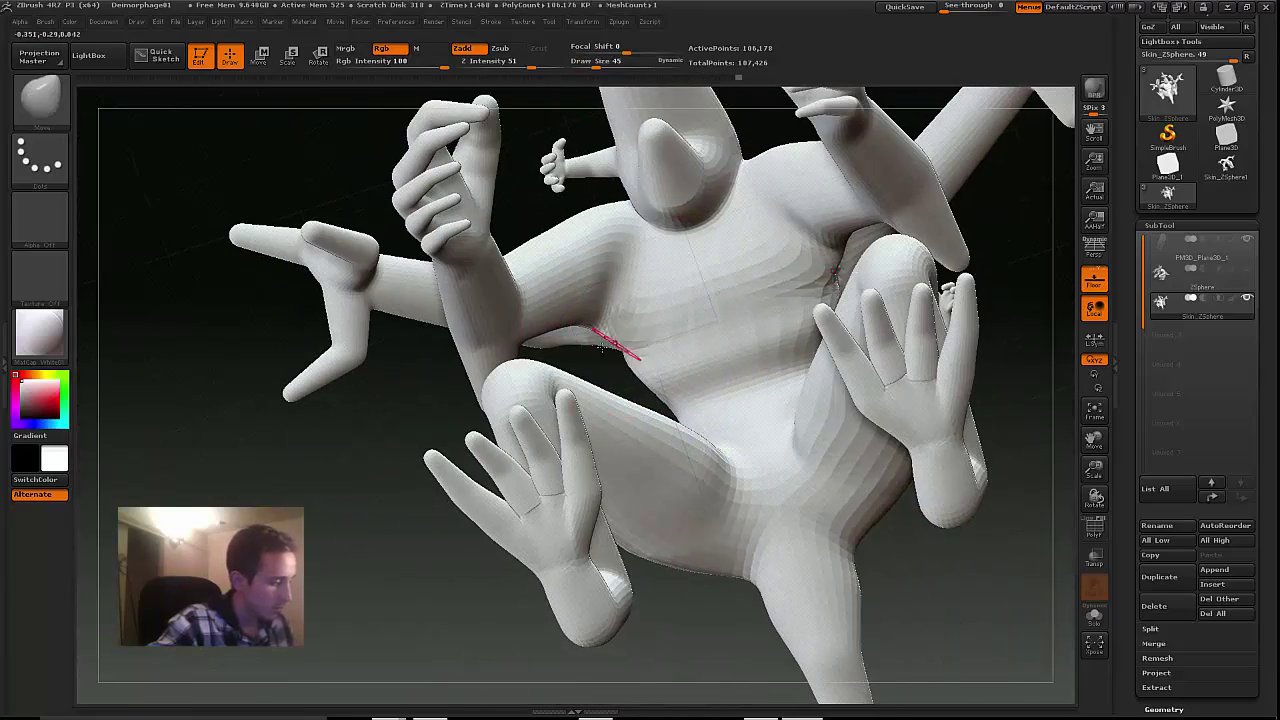
drag(621, 360, 508, 157)
Step: Hide the reference plane and shape the elbow bends of the raised arms from behind
click(1247, 239)
mouse_move(960, 560)
mouse_down()
mouse_move(646, 534)
mouse_move(345, 318)
mouse_move(358, 300)
mouse_up()
mouse_move(467, 267)
mouse_down()
mouse_move(414, 71)
mouse_move(400, 251)
mouse_move(443, 251)
mouse_move(394, 196)
mouse_up()
mouse_move(283, 187)
mouse_down()
mouse_move(249, 226)
mouse_move(309, 201)
mouse_up()
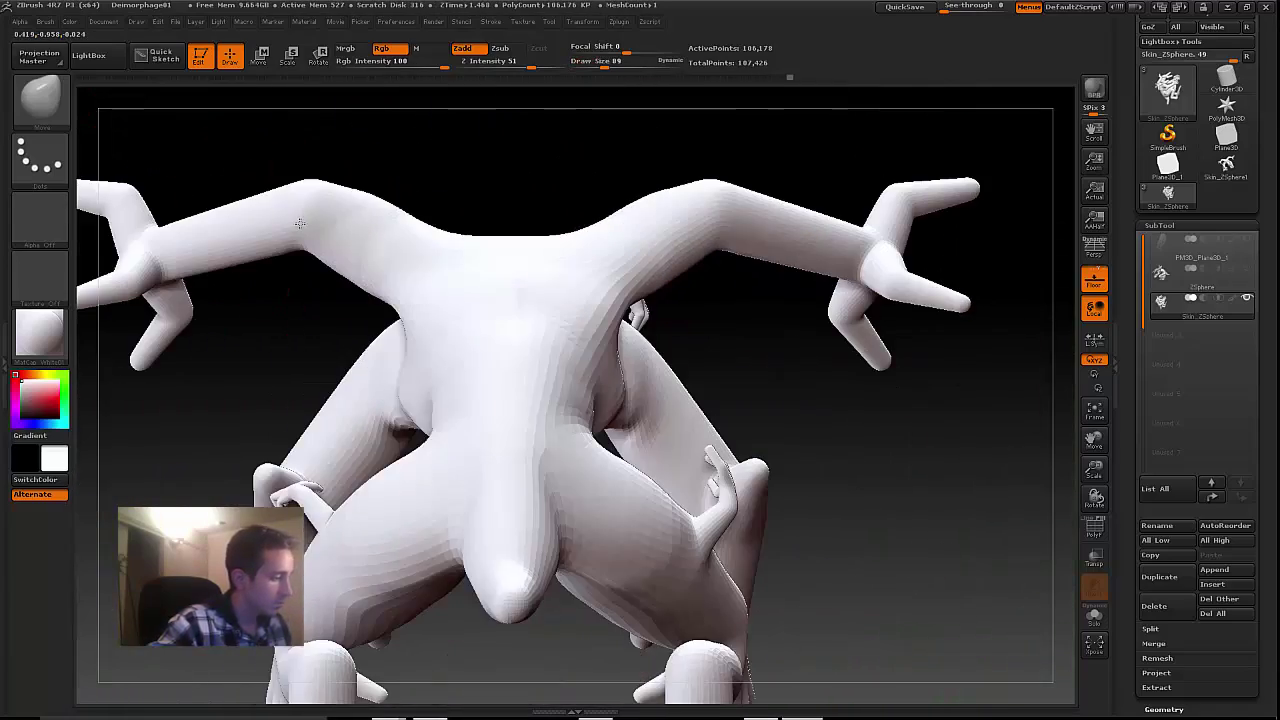
Step: Adjust the shoulders and flanks of the torso with the Move brush
drag(286, 326, 475, 95)
mouse_move(412, 308)
mouse_down()
mouse_move(399, 257)
mouse_move(423, 320)
mouse_up()
mouse_move(411, 436)
mouse_down()
mouse_move(340, 417)
mouse_move(350, 352)
mouse_up()
drag(443, 254, 431, 264)
mouse_move(356, 358)
mouse_down()
mouse_move(252, 336)
mouse_move(495, 265)
mouse_up()
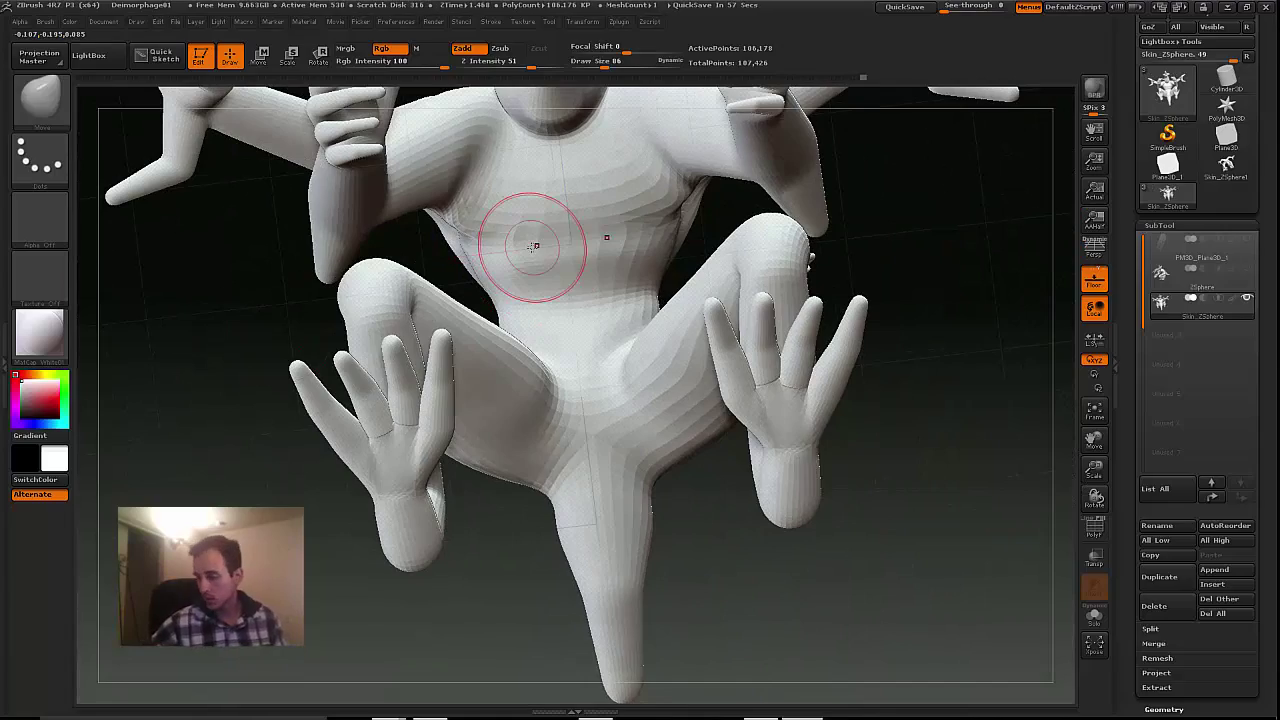
Step: Shape the pelvis and inner thighs with the Move brush at draw size 86
drag(533, 247, 540, 400)
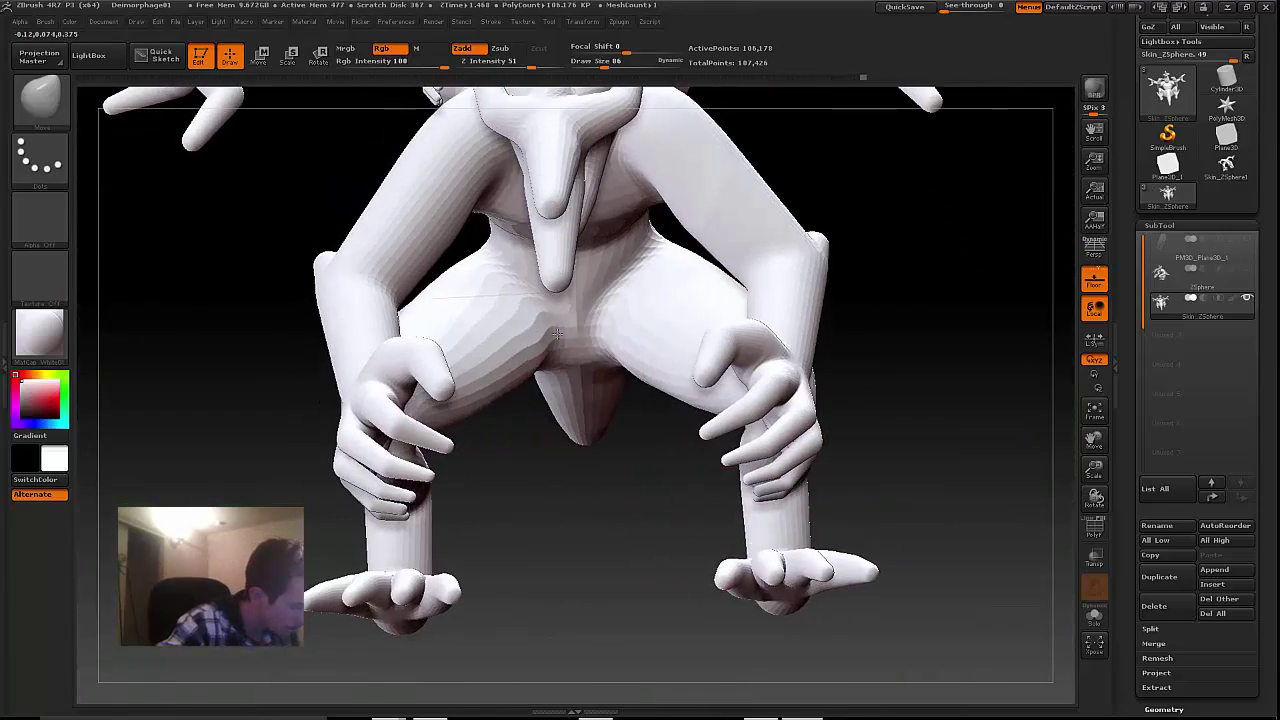
drag(545, 330, 535, 345)
drag(620, 440, 516, 410)
drag(539, 492, 385, 470)
mouse_move(615, 385)
mouse_down()
mouse_move(606, 394)
mouse_move(610, 380)
mouse_up()
drag(560, 480, 620, 495)
Step: Shape the buttocks and the backs of the thighs with the Move brush at draw size 122
mouse_move(790, 570)
mouse_down()
mouse_move(665, 615)
mouse_move(590, 570)
mouse_up()
drag(668, 500, 660, 517)
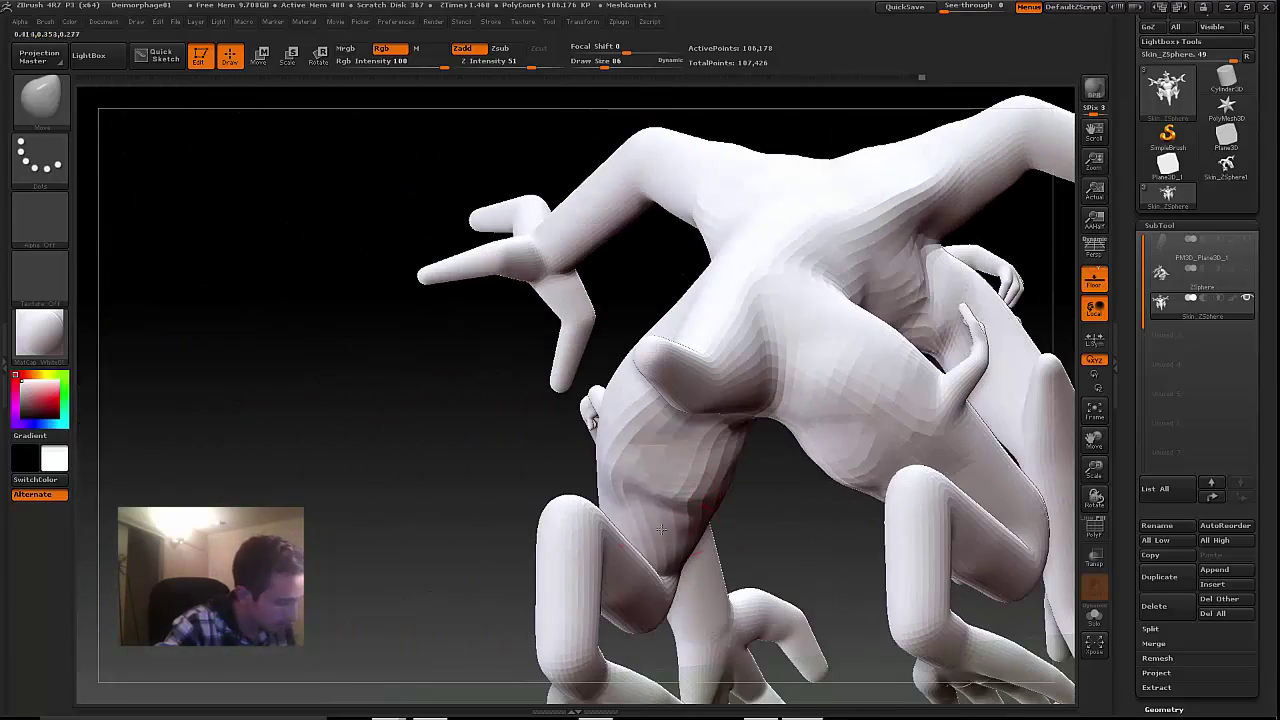
drag(640, 440, 625, 428)
drag(485, 545, 497, 417)
drag(755, 425, 752, 465)
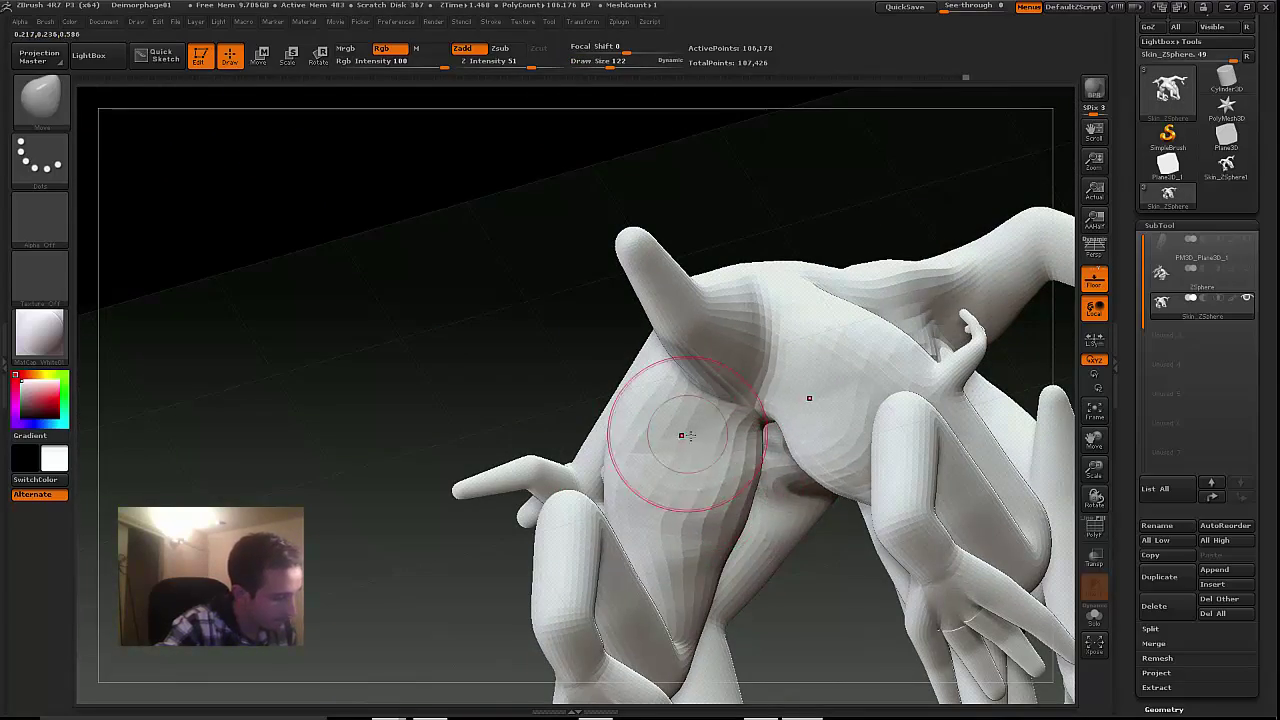
drag(430, 430, 500, 575)
drag(725, 580, 865, 560)
drag(742, 445, 735, 438)
mouse_move(850, 565)
mouse_down()
mouse_move(961, 560)
mouse_move(780, 550)
mouse_move(915, 510)
mouse_up()
Step: Refine the tail base and the underside of the pelvis with the Move brush at draw size 72
key([)
key([)
key([)
key([)
key([)
drag(559, 265, 556, 260)
drag(850, 545, 965, 530)
drag(514, 258, 386, 310)
right_drag(376, 307, 400, 225)
drag(410, 233, 446, 219)
right_drag(400, 320, 343, 263)
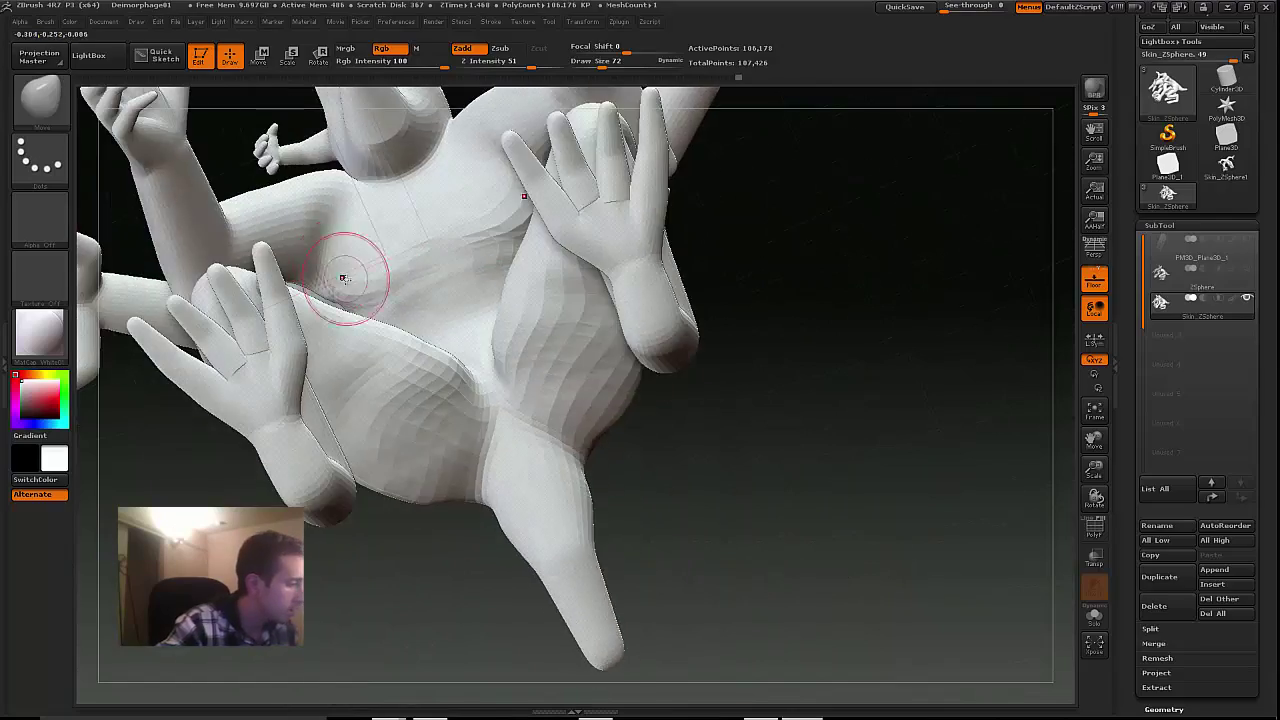
Step: Adjust the belly and hip transitions from below with the Move brush
right_drag(210, 385, 237, 429)
drag(237, 429, 243, 418)
right_drag(300, 160, 348, 213)
drag(348, 213, 352, 208)
mouse_move(800, 520)
mouse_down()
mouse_move(815, 505)
mouse_move(960, 518)
mouse_up()
drag(165, 205, 177, 197)
mouse_move(770, 470)
mouse_down()
mouse_move(819, 541)
mouse_move(1205, 485)
mouse_up()
Step: Set the Move brush to draw size 118 and hide the creature's front arms
drag(602, 62, 606, 62)
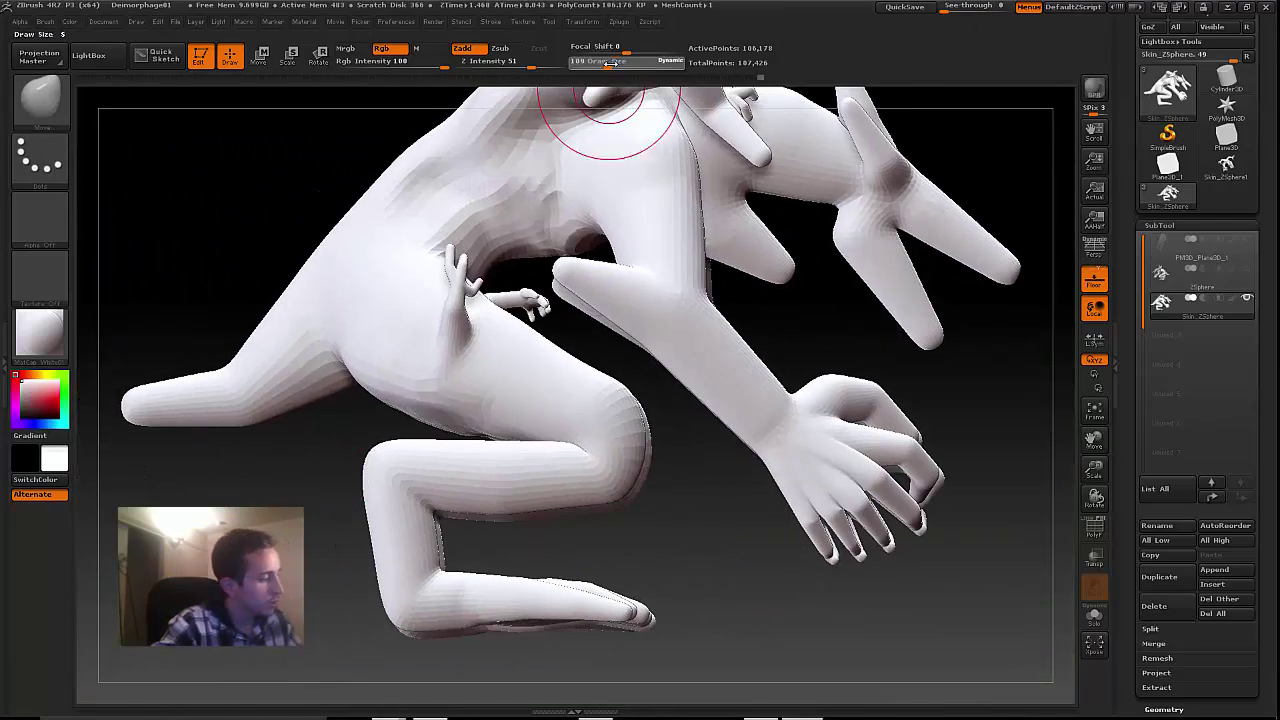
drag(965, 560, 774, 531)
ctrl+shift+click(806, 217)
ctrl+shift+click(806, 217)
mouse_move(900, 520)
mouse_down()
mouse_move(680, 529)
mouse_move(654, 507)
mouse_move(787, 543)
mouse_up()
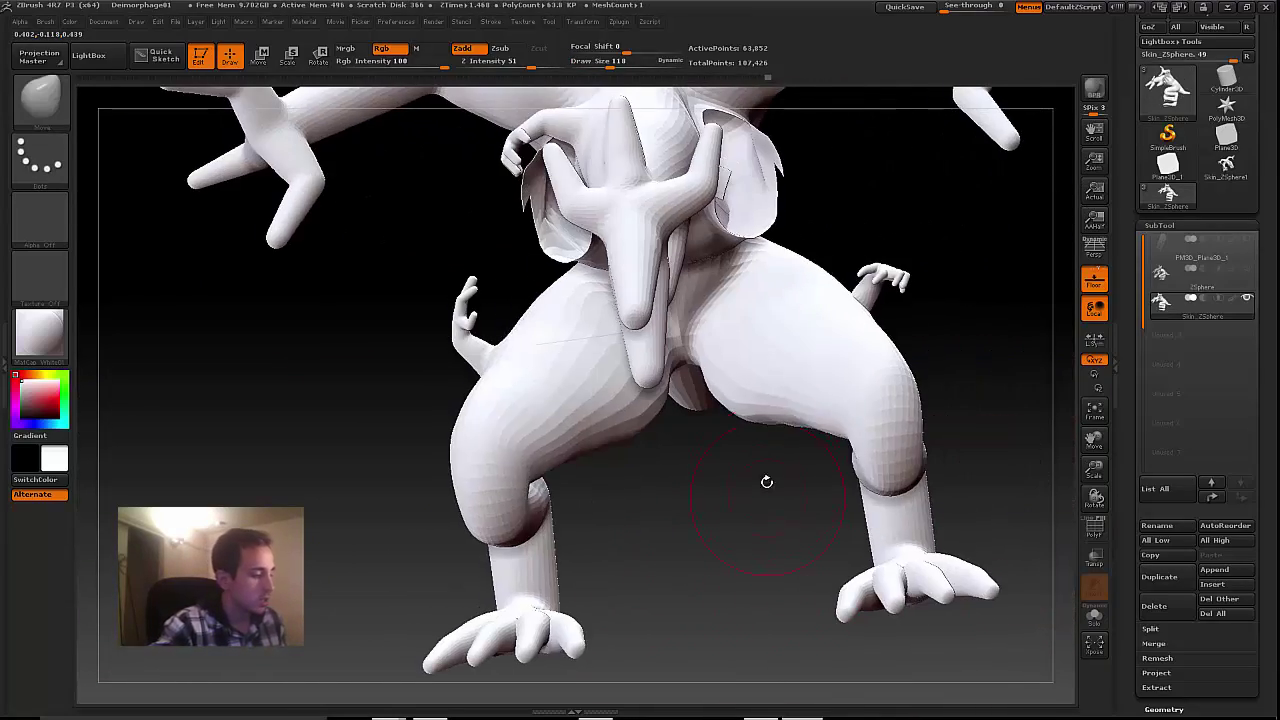
Step: Shape the thighs from the front and below with the Move brush at draw size 118
drag(786, 422, 778, 412)
mouse_move(762, 446)
mouse_down()
mouse_move(774, 469)
mouse_move(700, 500)
mouse_up()
drag(672, 443, 680, 430)
mouse_move(690, 540)
mouse_down()
mouse_move(735, 510)
mouse_move(690, 546)
mouse_move(600, 420)
mouse_move(466, 329)
mouse_move(455, 286)
mouse_up()
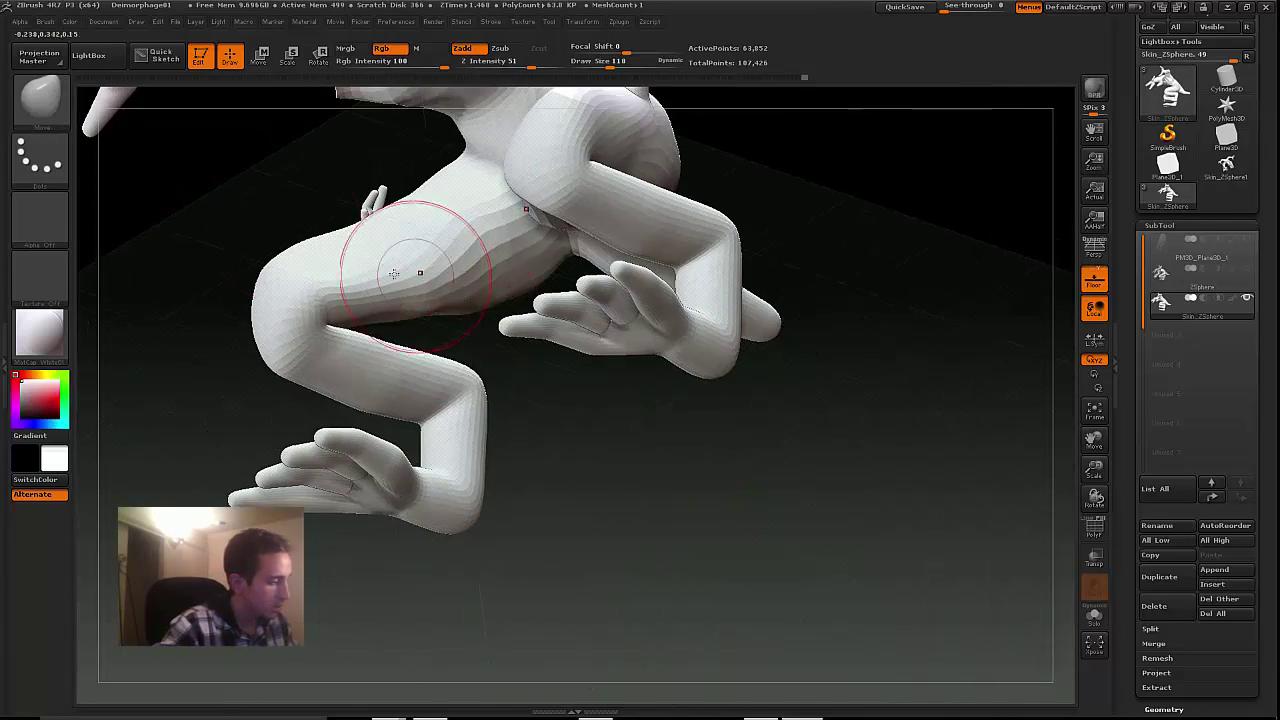
drag(260, 193, 228, 262)
drag(296, 198, 304, 194)
mouse_move(232, 230)
mouse_down()
mouse_move(290, 190)
mouse_move(310, 215)
mouse_up()
drag(400, 262, 392, 256)
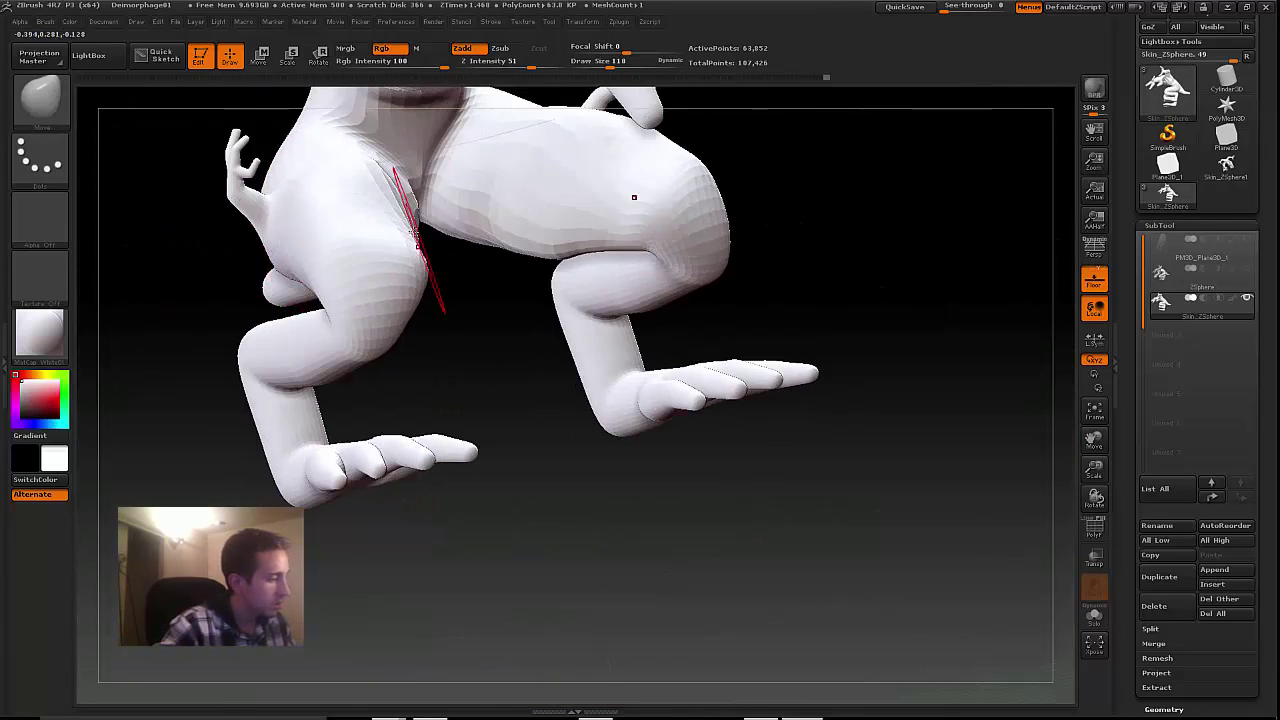
Step: Refine the groin and inner thigh contours with the Move brush
drag(560, 420, 480, 400)
drag(446, 216, 429, 158)
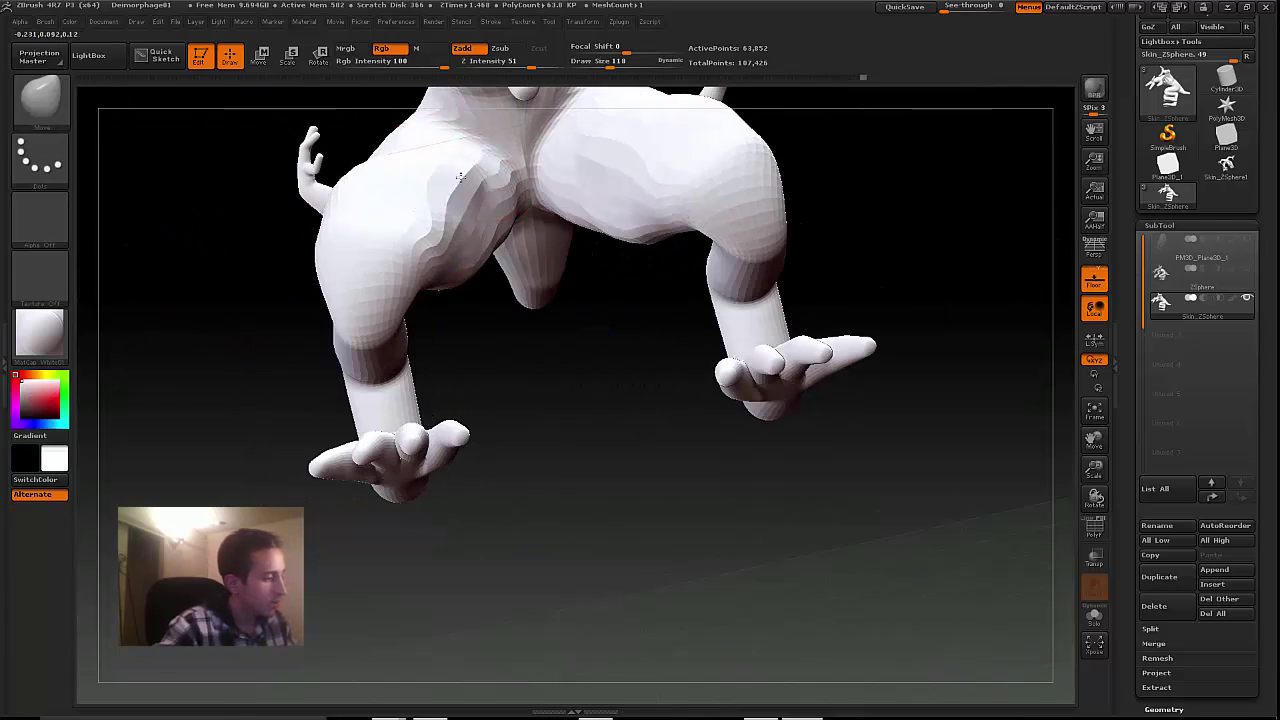
drag(383, 258, 557, 282)
drag(1094, 469, 1072, 452)
drag(370, 390, 650, 567)
drag(1088, 477, 1098, 545)
drag(800, 440, 640, 425)
mouse_move(650, 500)
mouse_down()
mouse_move(660, 425)
mouse_move(632, 393)
mouse_up()
shift+drag(490, 432, 447, 436)
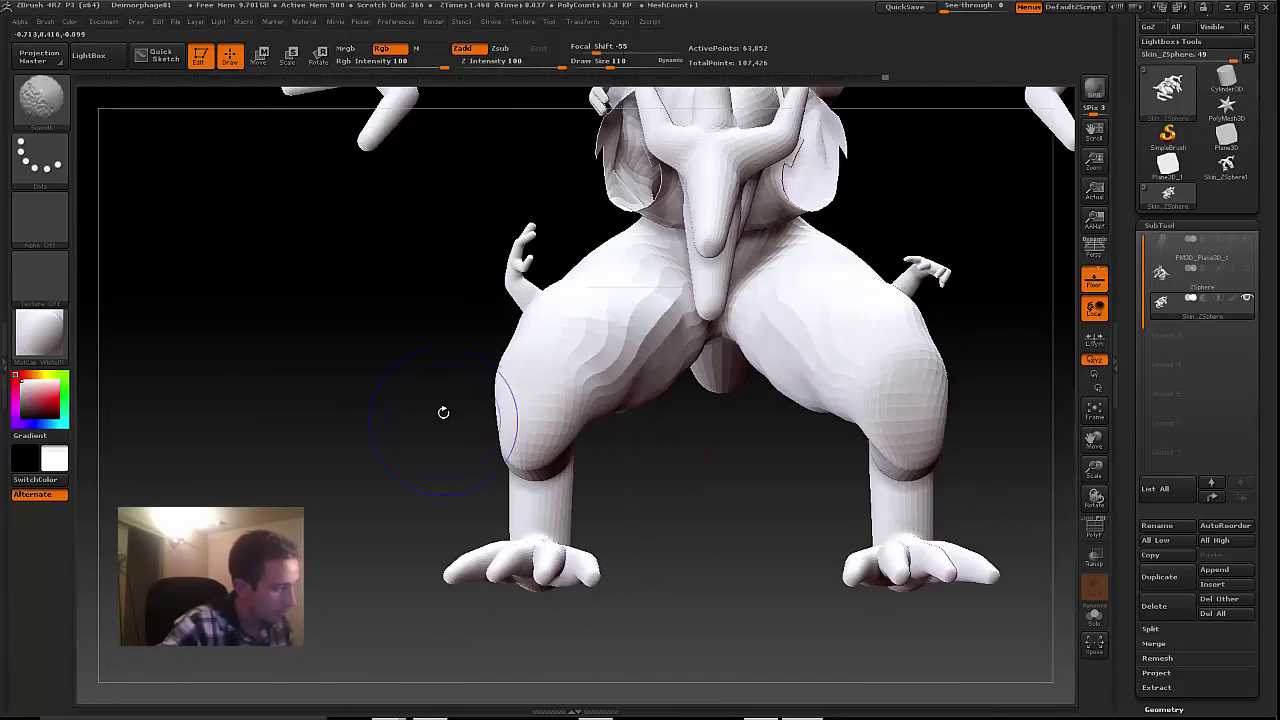
Step: Shape the lower legs and heels from behind and the side with the Move brush at draw size 203
drag(652, 66, 640, 62)
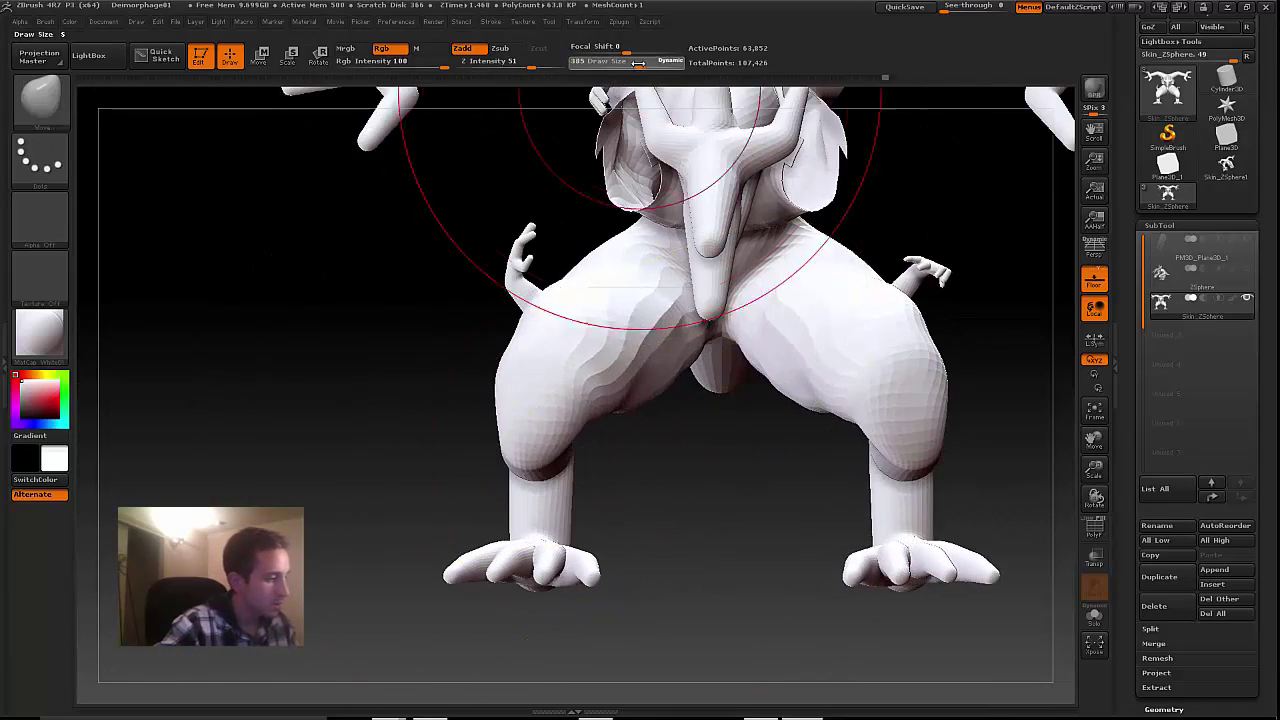
drag(436, 472, 443, 554)
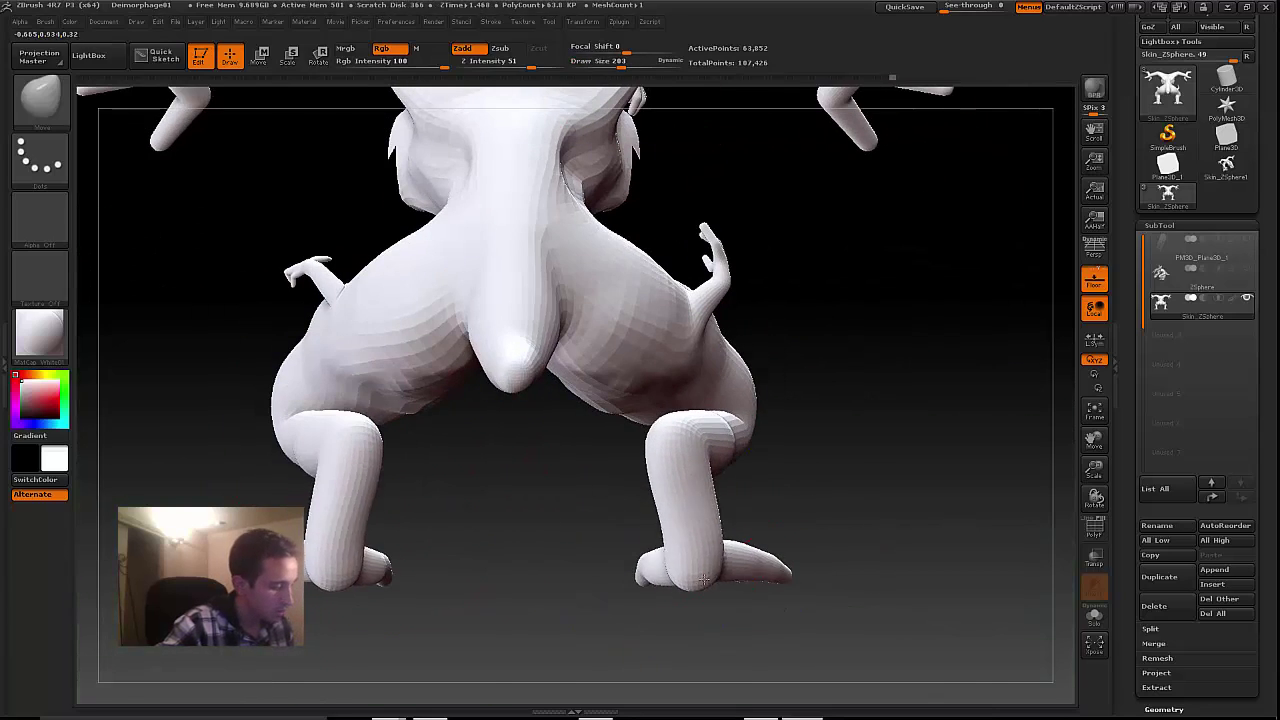
drag(693, 485, 703, 486)
drag(570, 545, 613, 635)
drag(641, 571, 598, 566)
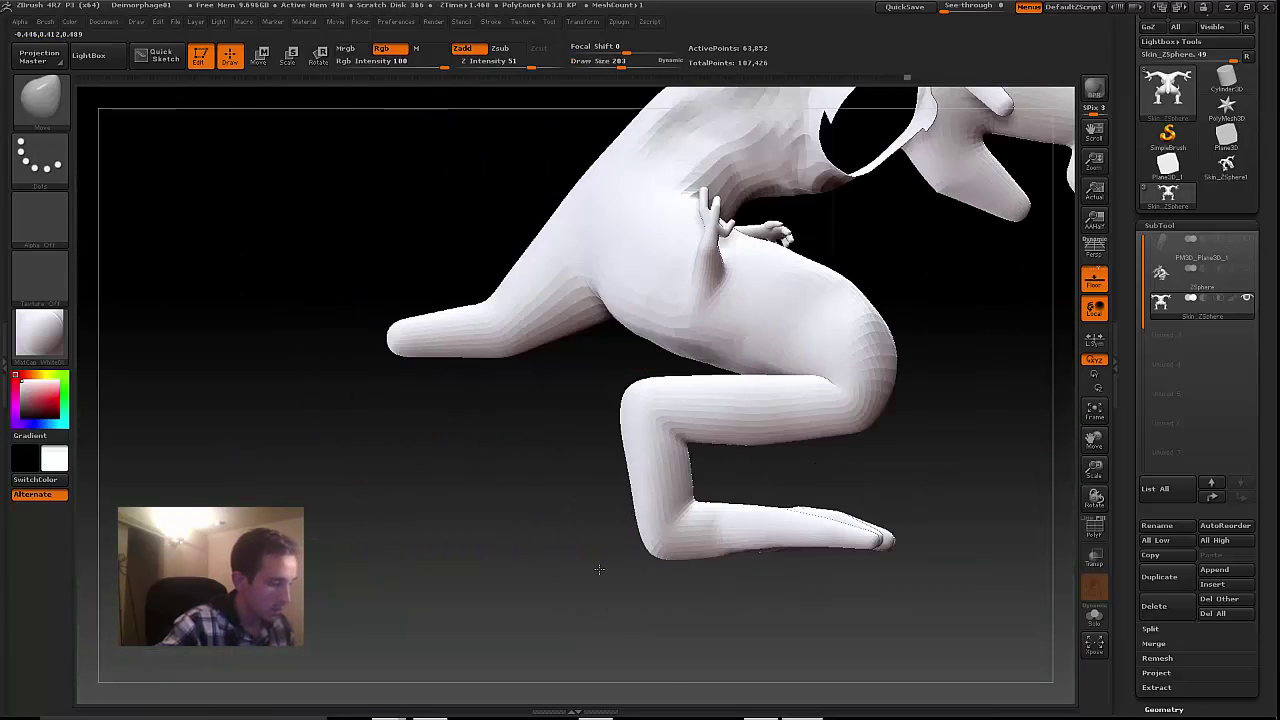
mouse_move(1045, 345)
alt+mouse_down()
mouse_move(983, 554)
mouse_move(757, 476)
alt+mouse_up()
ctrl+drag(481, 370, 372, 335)
drag(715, 598, 830, 600)
alt+drag(640, 520, 679, 462)
drag(756, 522, 515, 486)
ctrl+drag(337, 477, 390, 522)
mouse_move(404, 528)
mouse_down()
mouse_move(383, 534)
mouse_move(460, 582)
mouse_move(466, 557)
mouse_up()
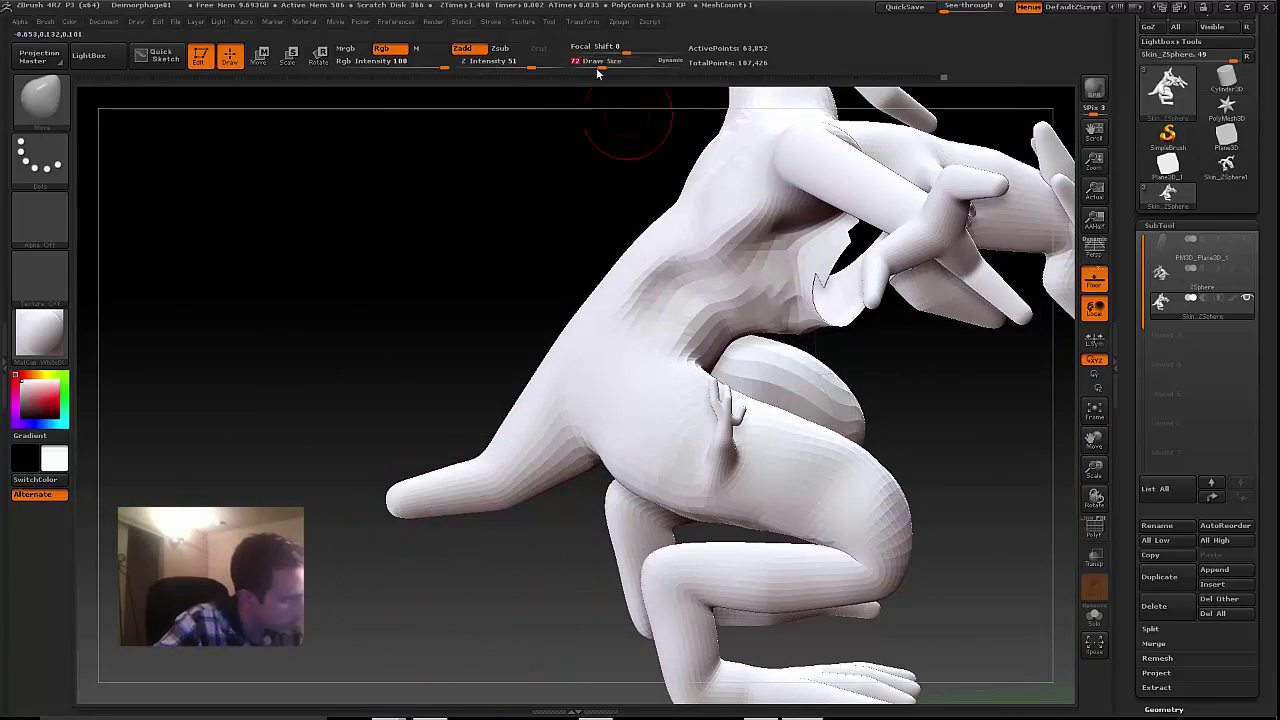
Step: Taper the tail and smooth its transition into the body at draw size 136
drag(999, 634, 975, 662)
mouse_move(375, 645)
mouse_down()
mouse_move(405, 612)
mouse_move(580, 602)
mouse_move(545, 619)
mouse_up()
drag(631, 520, 561, 475)
mouse_move(560, 602)
mouse_down()
mouse_move(626, 570)
mouse_move(648, 592)
mouse_up()
drag(618, 521, 475, 483)
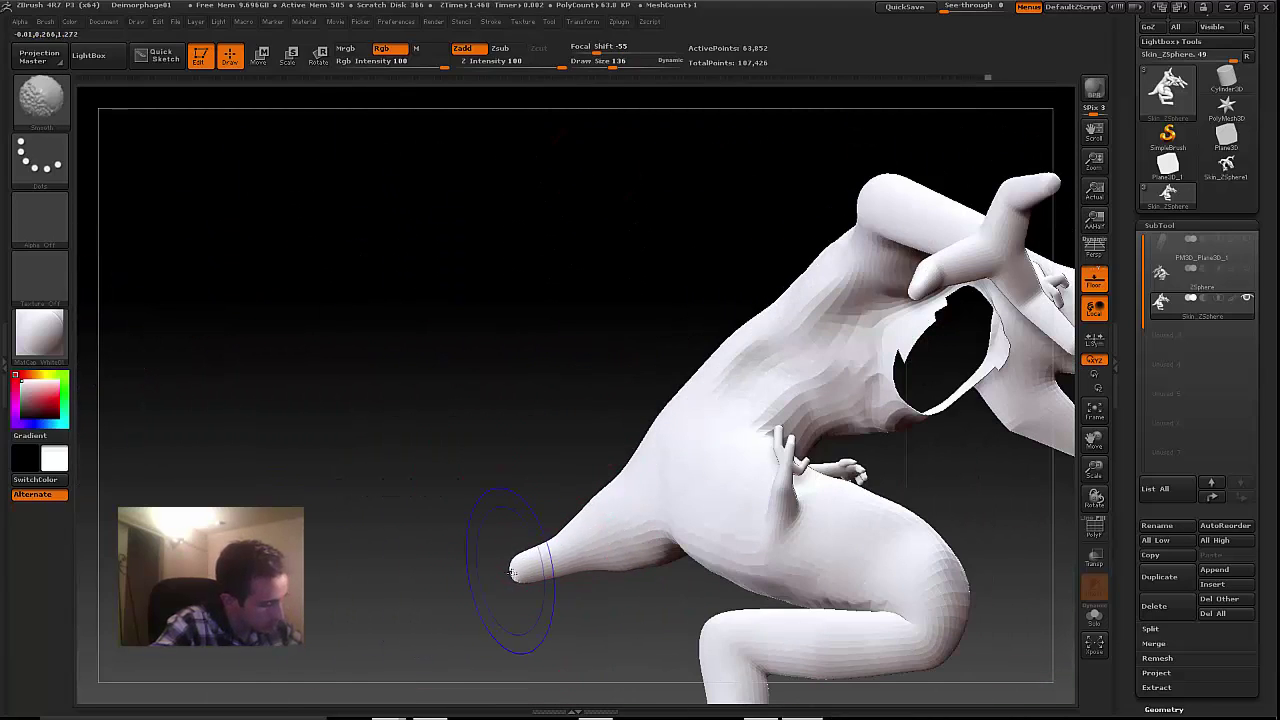
shift+drag(606, 552, 590, 556)
drag(495, 525, 575, 548)
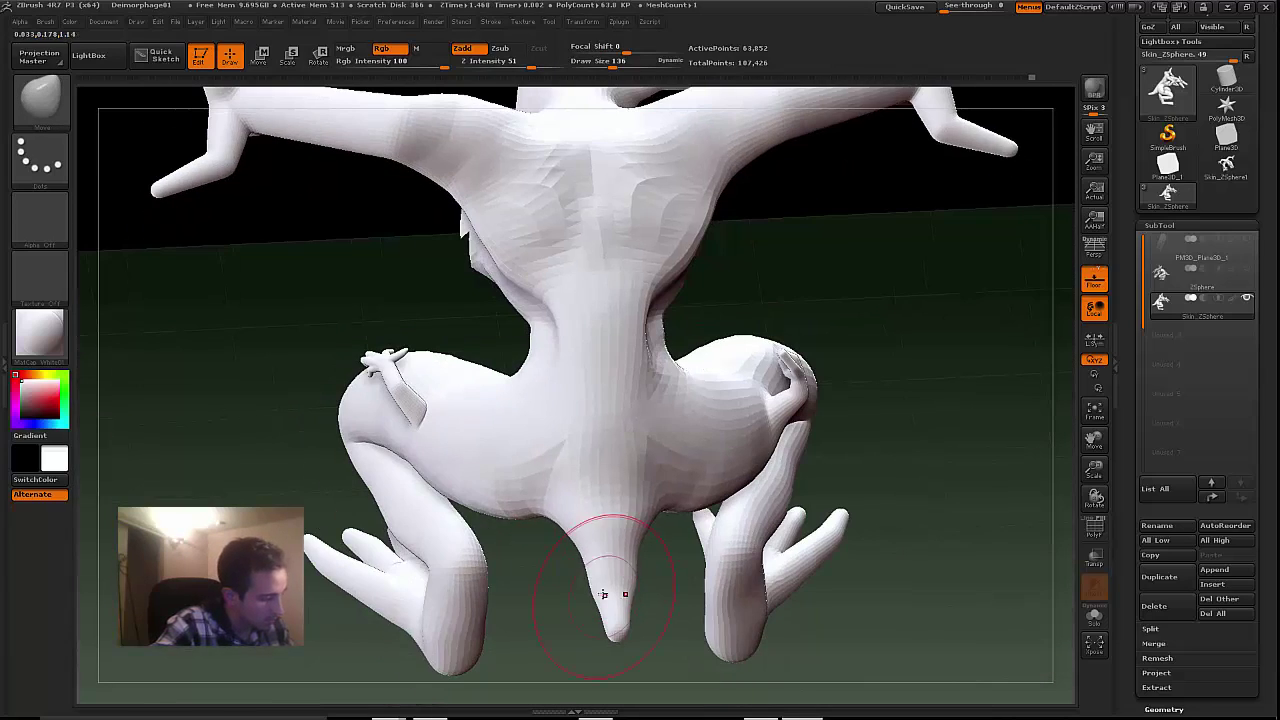
drag(601, 593, 680, 602)
Step: Reshape the lower legs and feet in profile with the Move brush at draw size 251
drag(1086, 440, 1195, 394)
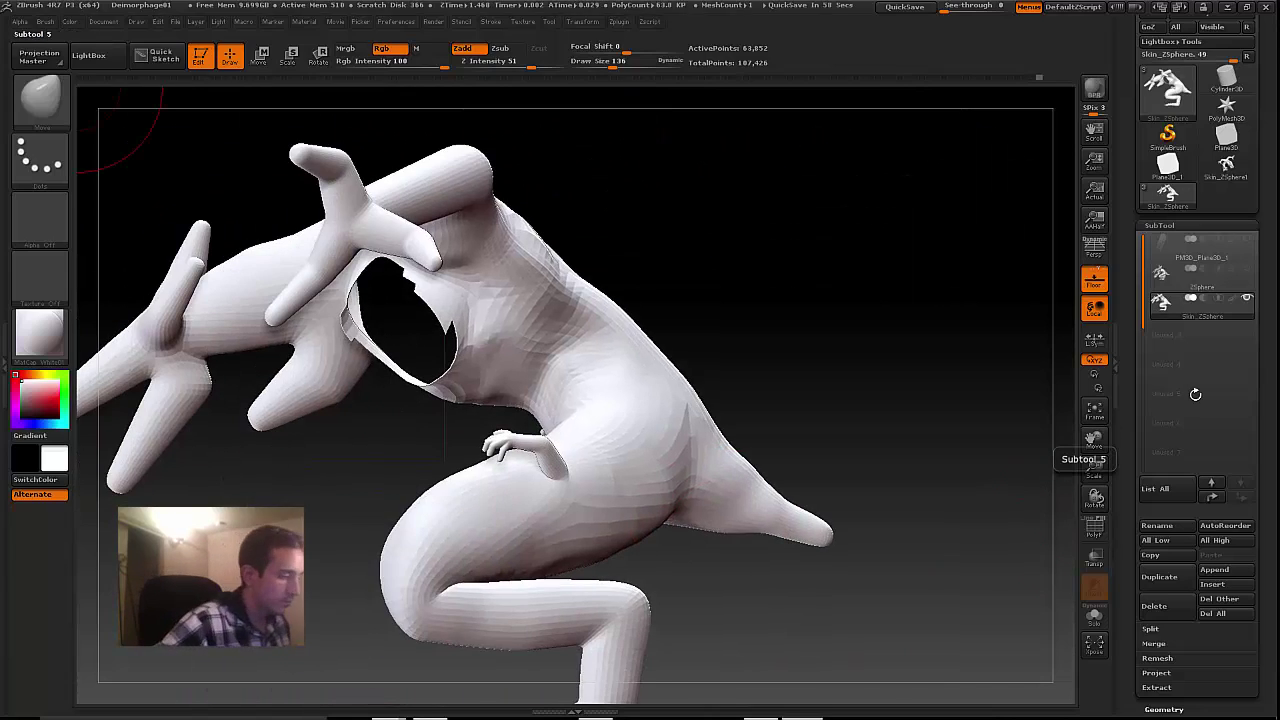
drag(1091, 466, 1062, 455)
drag(1091, 440, 1205, 270)
mouse_move(477, 435)
mouse_down()
mouse_move(590, 456)
mouse_move(790, 590)
mouse_move(850, 520)
mouse_up()
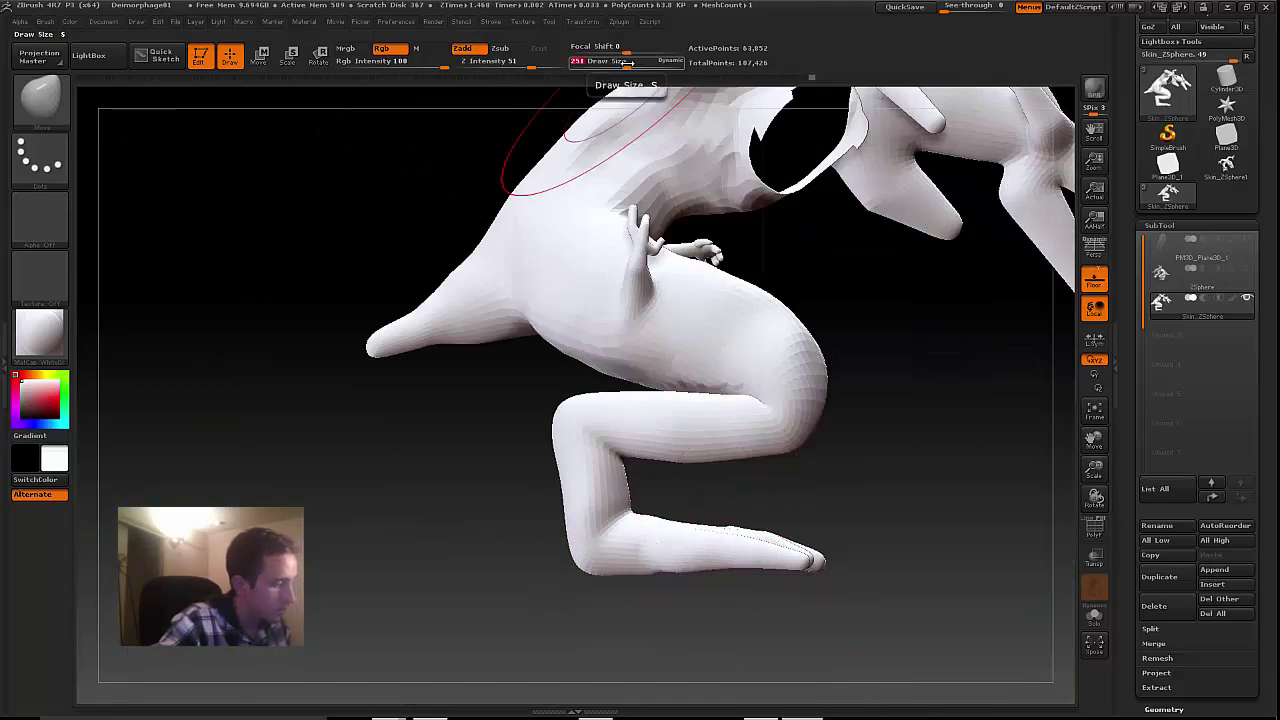
drag(825, 589, 700, 575)
mouse_move(785, 585)
mouse_down()
mouse_move(770, 586)
mouse_move(795, 556)
mouse_move(735, 525)
mouse_move(786, 471)
mouse_move(765, 352)
mouse_up()
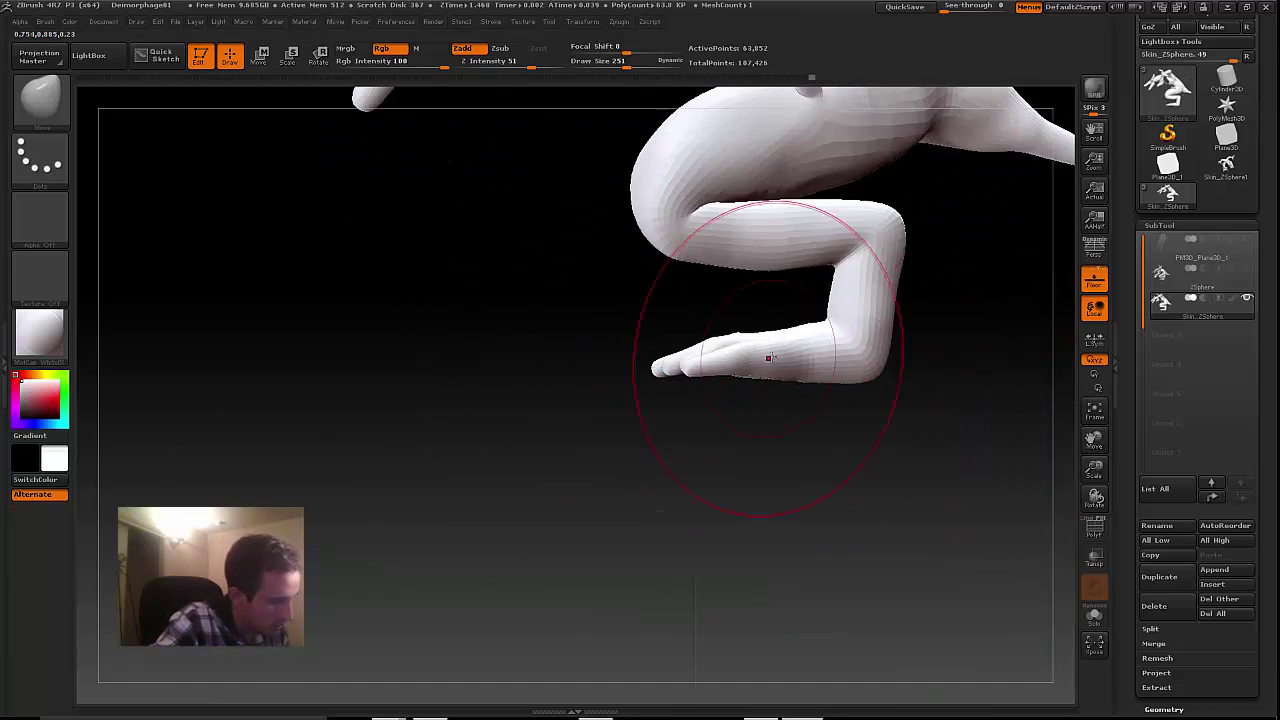
mouse_move(700, 420)
mouse_down()
mouse_move(794, 411)
mouse_move(720, 397)
mouse_move(680, 425)
mouse_up()
Step: Refine the soles and toes of the feet with the Move brush at draw size 89
click(602, 66)
mouse_move(690, 345)
mouse_down()
mouse_move(623, 411)
mouse_move(705, 405)
mouse_up()
drag(660, 460, 652, 500)
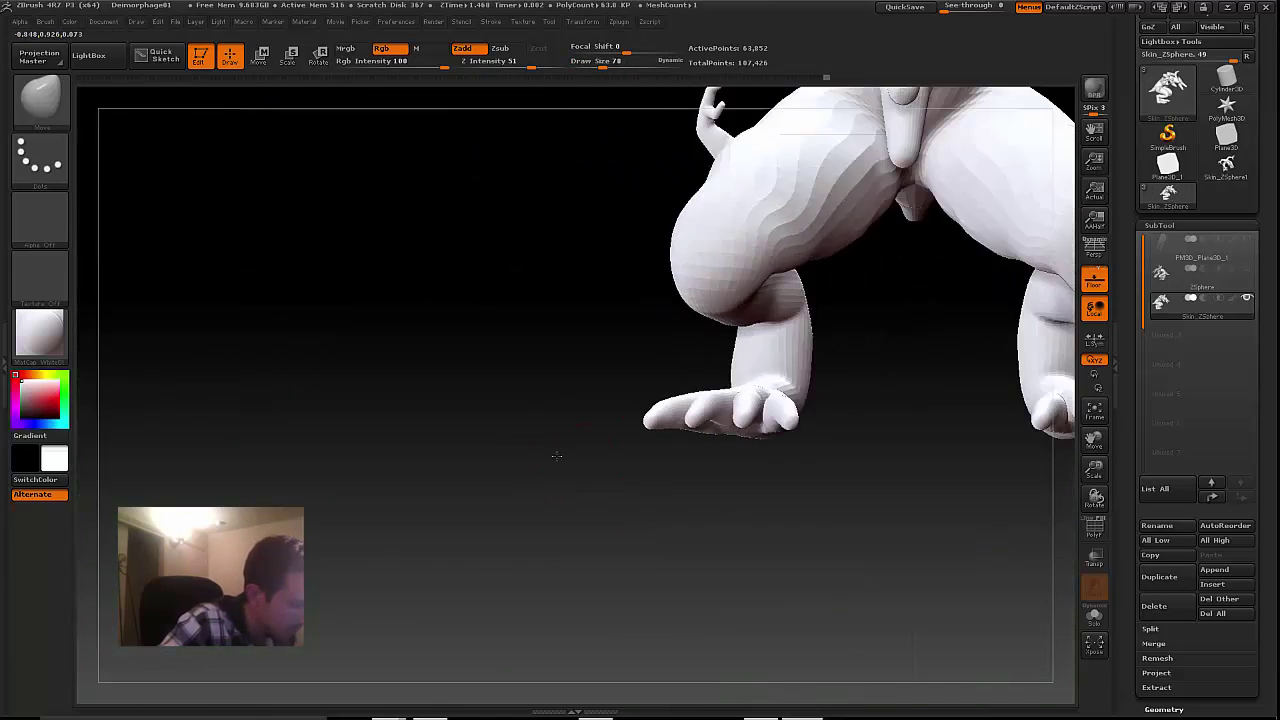
drag(552, 457, 741, 470)
mouse_move(777, 521)
mouse_down()
mouse_move(728, 530)
mouse_move(711, 510)
mouse_up()
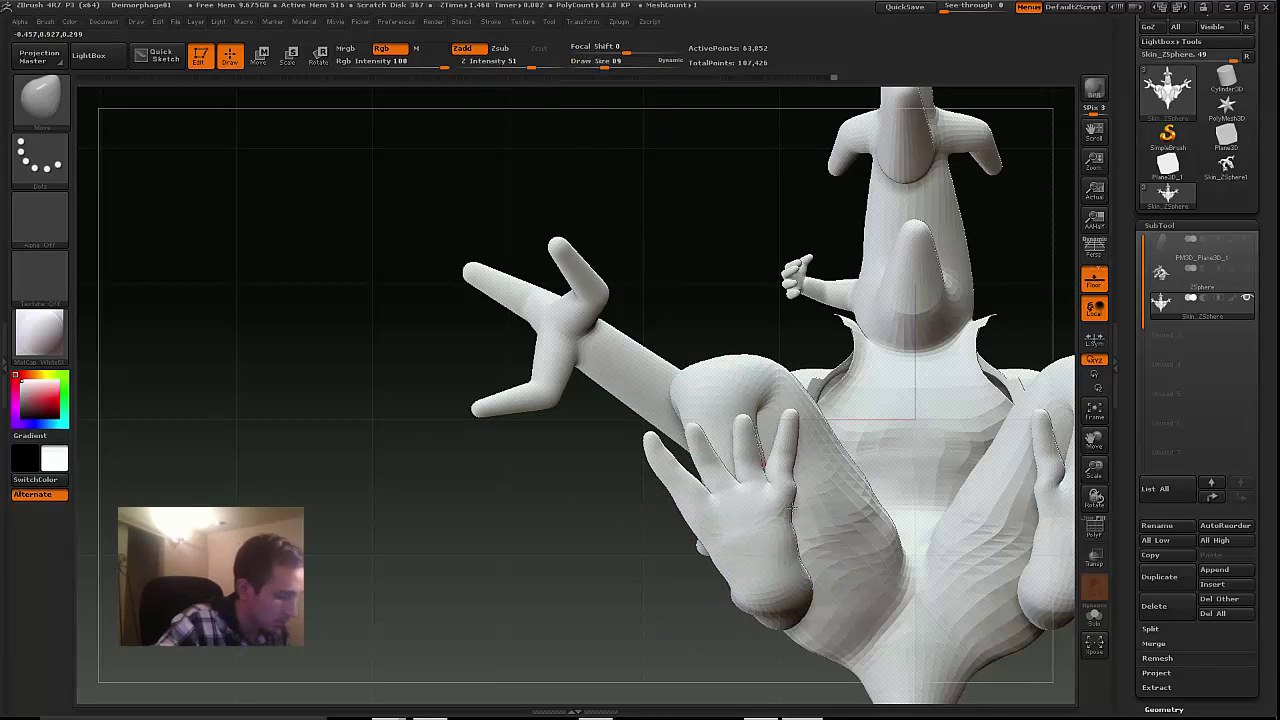
drag(697, 640, 788, 620)
drag(450, 475, 470, 508)
Step: Isolate the legs and thicken the toes with the Inflat brush at draw size 35
ctrl+shift+click(602, 562)
drag(1095, 468, 1140, 485)
click(593, 62)
key(b)
click(352, 345)
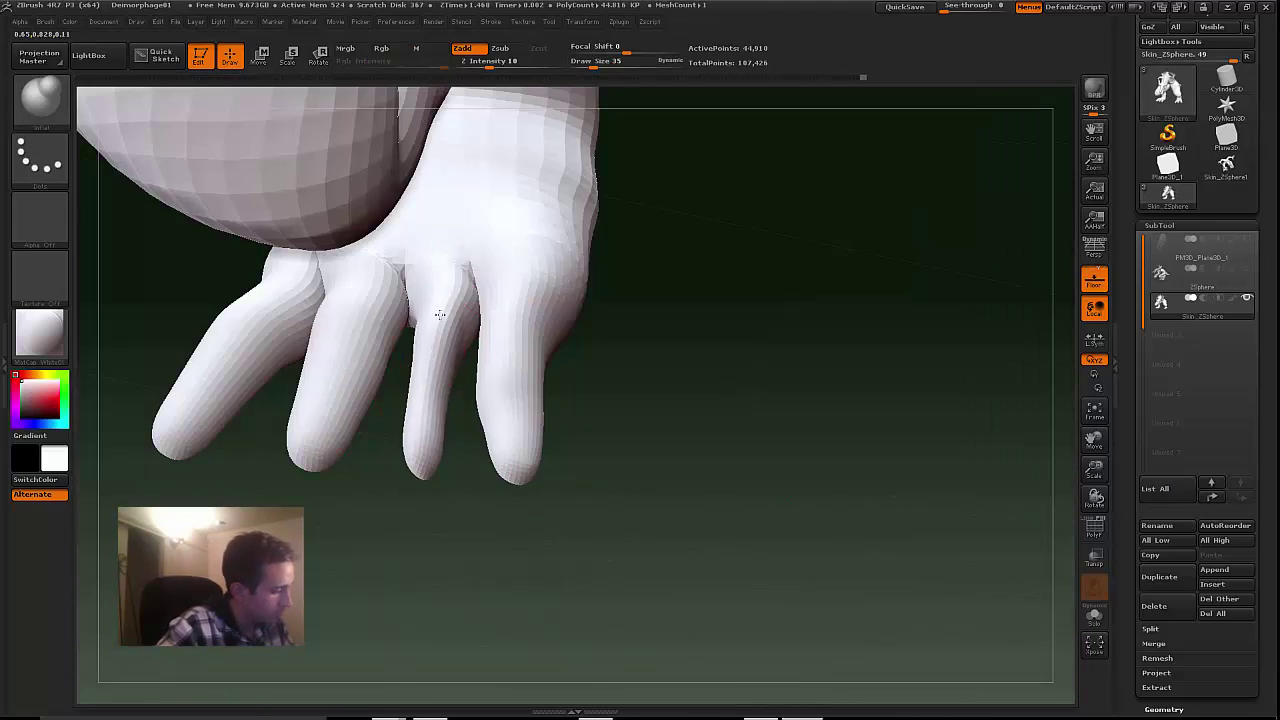
drag(573, 593, 444, 470)
drag(681, 501, 463, 427)
Step: Switch to the Move brush and reshape the outer toe and side of the foot at draw size 35
click(41, 101)
click(880, 321)
drag(562, 368, 587, 385)
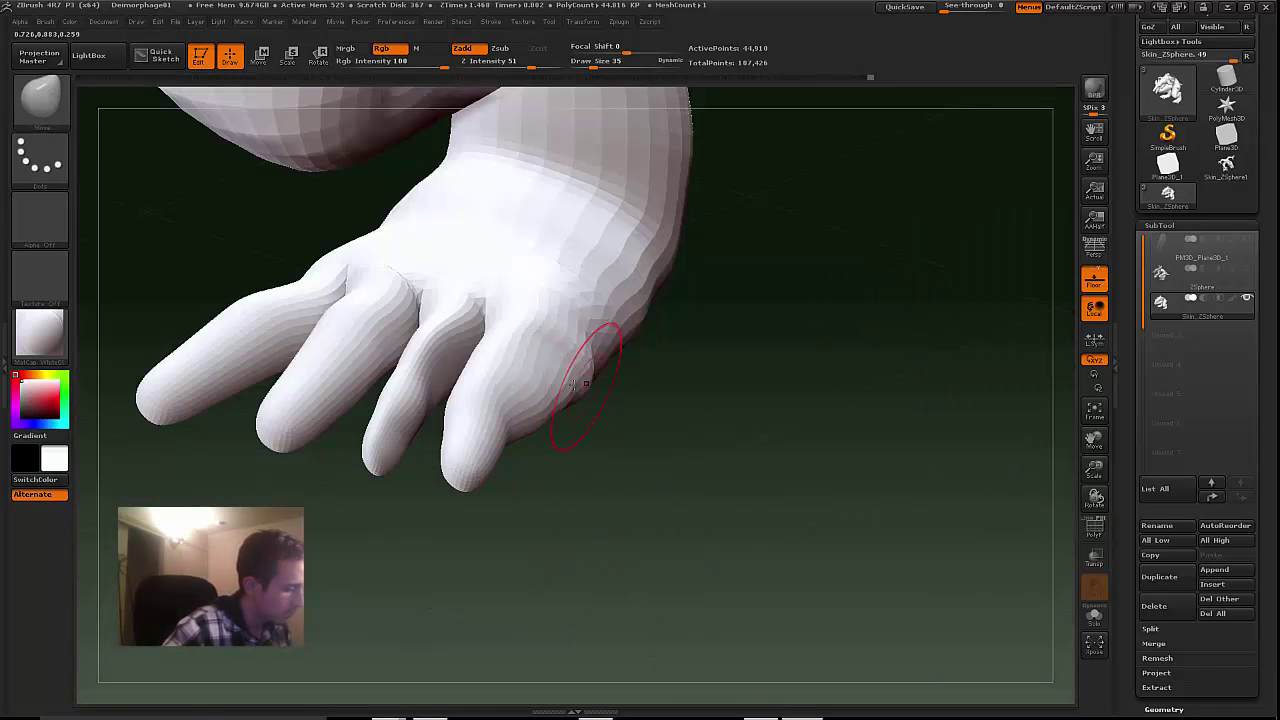
drag(479, 410, 456, 410)
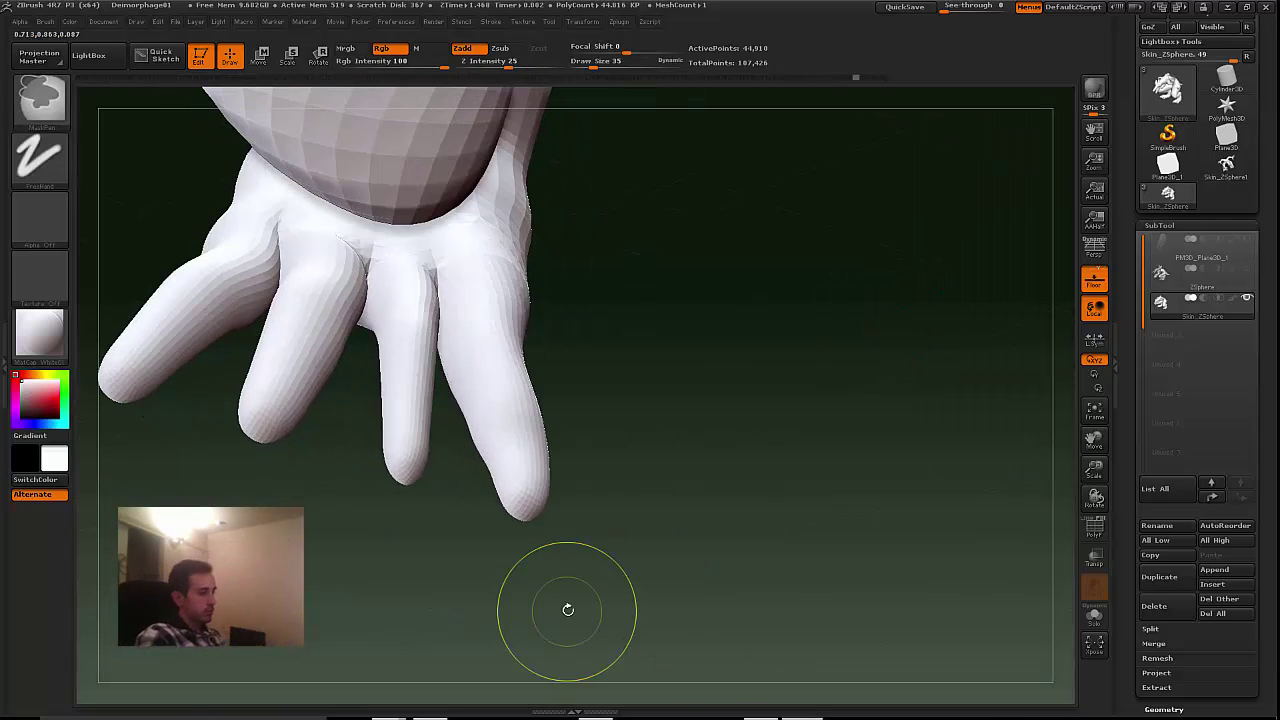
Step: Mask individual toes to isolate them for separate shaping
drag(568, 610, 589, 561)
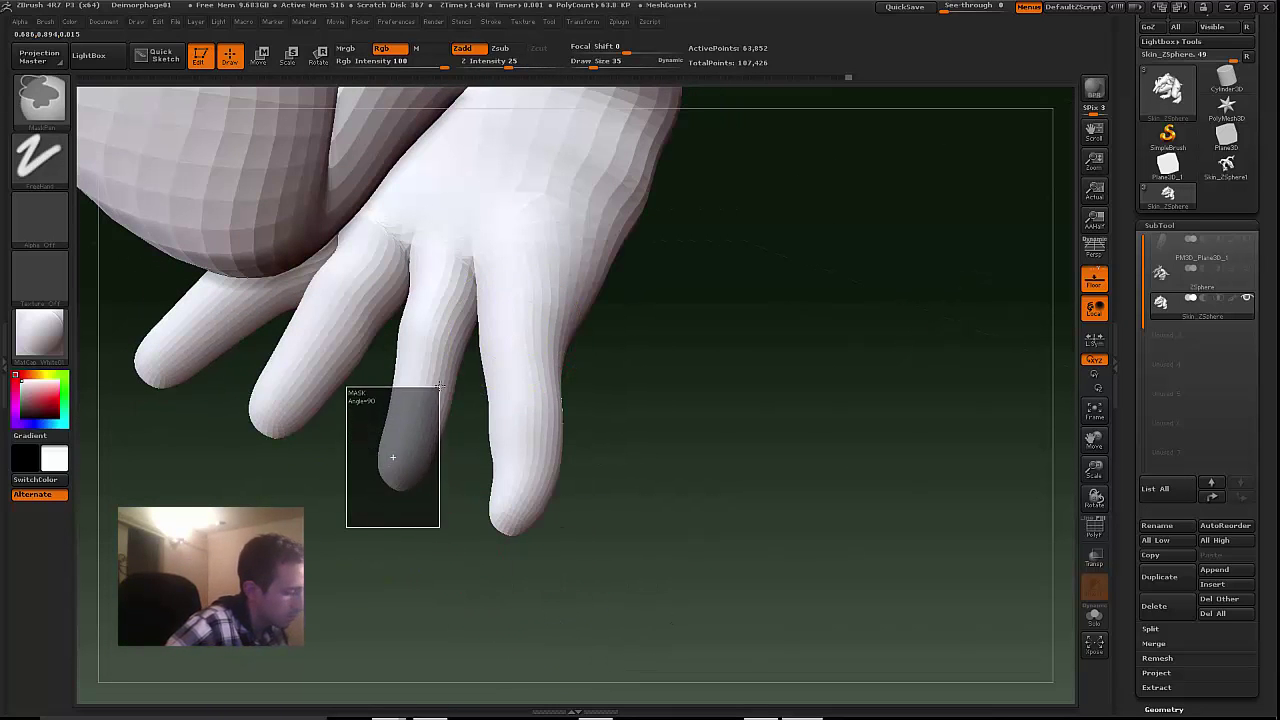
mouse_move(457, 400)
ctrl+mouse_down()
mouse_move(515, 460)
mouse_move(673, 490)
mouse_move(686, 423)
mouse_move(725, 425)
mouse_move(590, 440)
mouse_move(512, 429)
ctrl+mouse_up()
ctrl+click(582, 428)
ctrl+drag(596, 222, 662, 250)
mouse_move(500, 420)
mouse_down()
mouse_move(680, 440)
mouse_move(600, 470)
mouse_up()
ctrl+drag(520, 214, 530, 170)
mouse_move(540, 450)
mouse_down()
mouse_move(358, 397)
mouse_move(506, 466)
mouse_move(610, 440)
mouse_up()
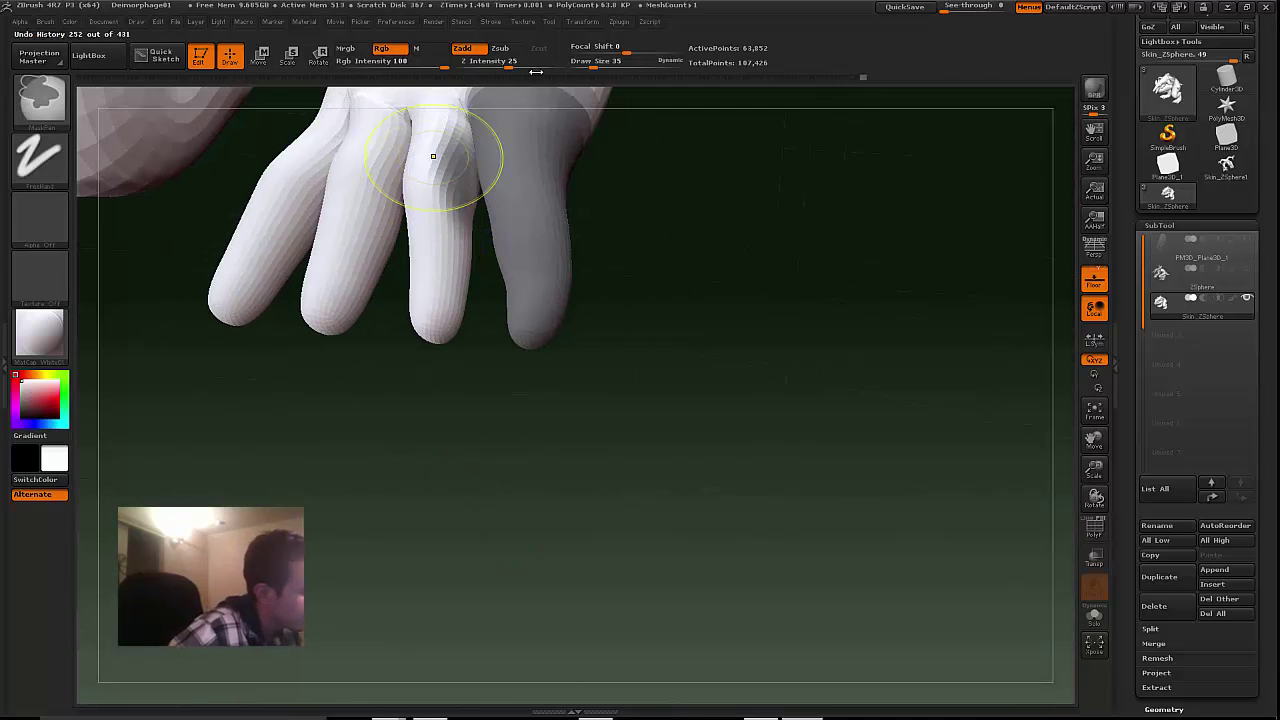
Step: Step back through the undo history and refine the toes with the Smooth and Move brushes
drag(620, 430, 590, 310)
drag(545, 385, 521, 494)
drag(818, 77, 805, 77)
shift+click(427, 236)
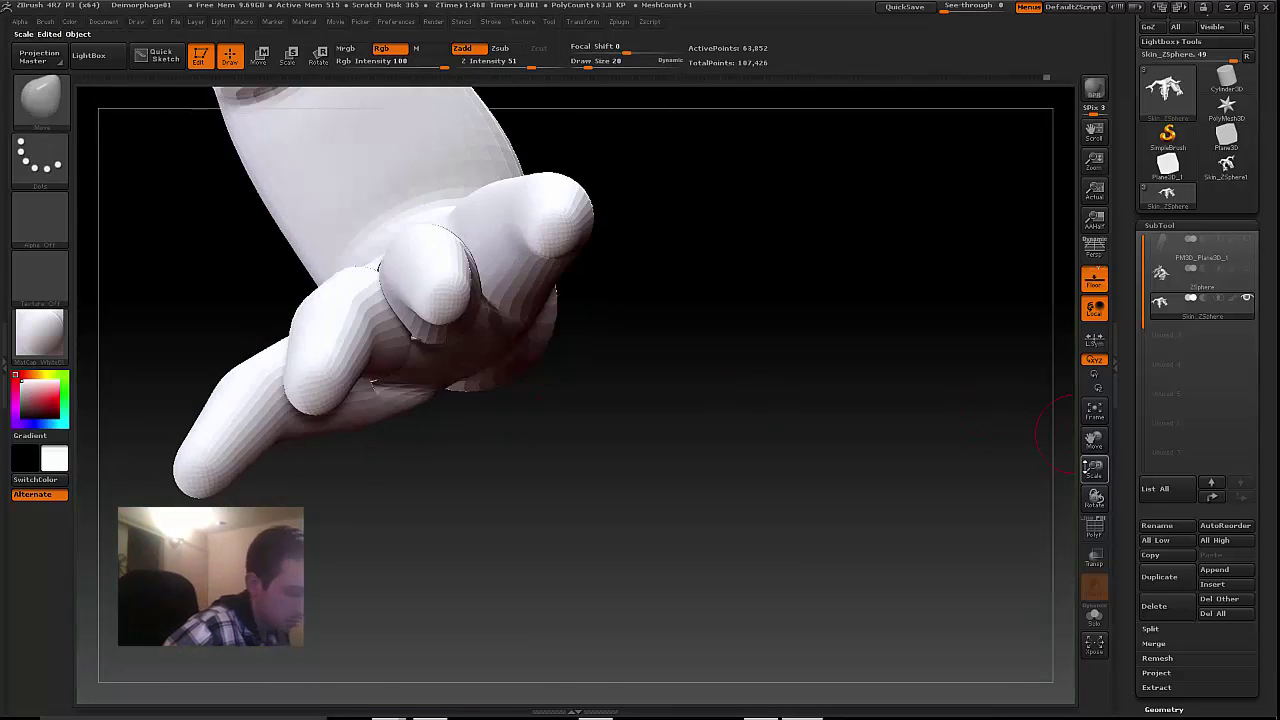
drag(1093, 467, 1080, 425)
drag(755, 420, 772, 508)
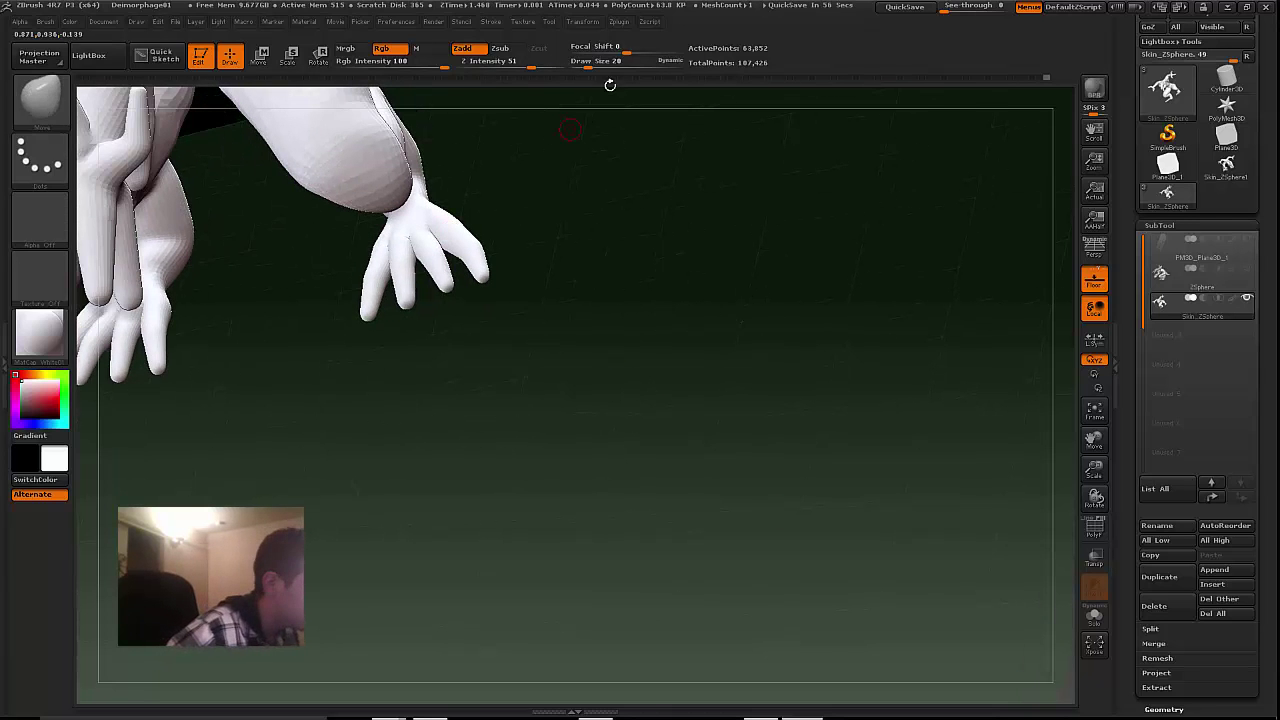
Step: Unhide the rest of the creature and bring the head into view from the side
mouse_move(740, 400)
mouse_down()
mouse_move(809, 434)
mouse_move(655, 376)
mouse_up()
alt+drag(856, 244, 1020, 400)
ctrl+shift+click(800, 420)
drag(680, 480, 650, 570)
drag(1094, 468, 1150, 520)
drag(1094, 440, 1200, 411)
Step: Shape the head's profile with the Move brush at draw size 75
drag(300, 370, 430, 370)
drag(676, 368, 648, 398)
mouse_move(380, 400)
mouse_down()
mouse_move(480, 350)
mouse_move(430, 345)
mouse_up()
drag(663, 337, 650, 322)
drag(440, 350, 390, 350)
drag(680, 296, 686, 312)
shift+drag(500, 270, 443, 263)
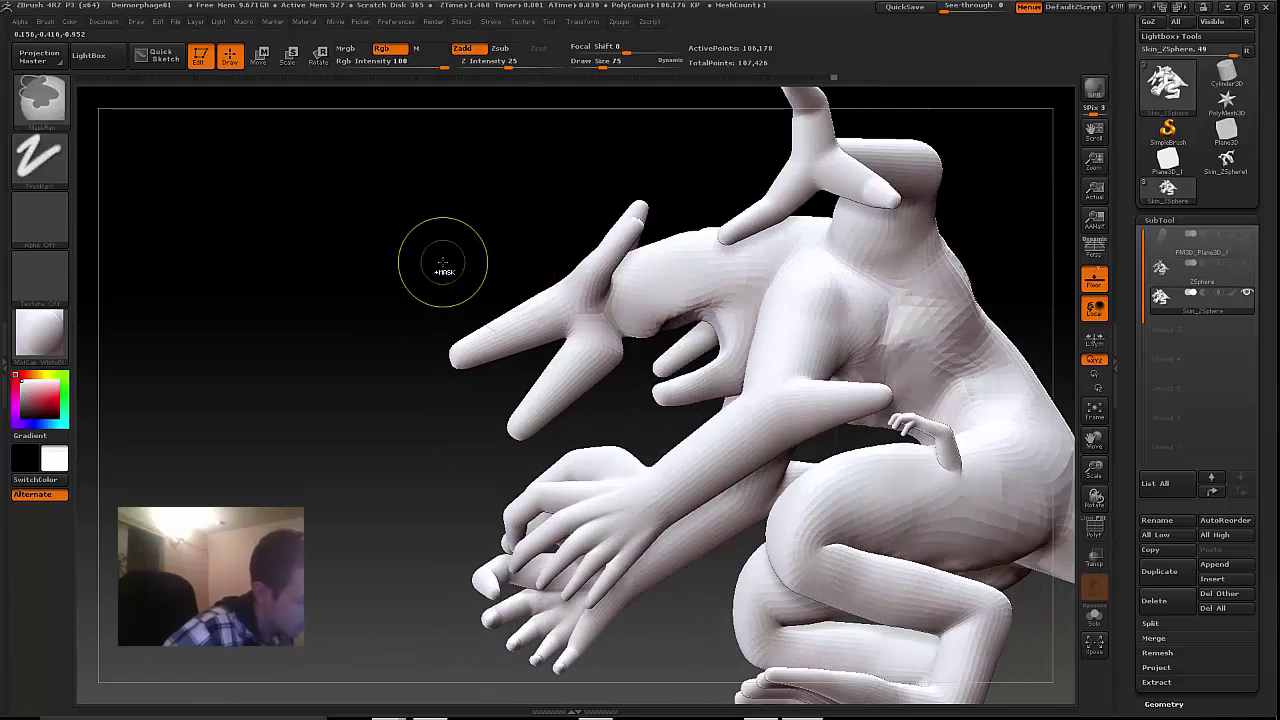
Step: Refine the snout and jaw with the Move brush at draw size 47
mouse_move(594, 236)
mouse_down()
mouse_move(614, 190)
mouse_move(523, 220)
mouse_move(491, 309)
mouse_move(683, 356)
mouse_move(503, 226)
mouse_move(459, 435)
mouse_move(386, 391)
mouse_move(410, 370)
mouse_up()
click(597, 63)
drag(624, 378, 605, 371)
mouse_move(622, 438)
mouse_down()
mouse_move(655, 362)
mouse_move(718, 370)
mouse_up()
drag(405, 345, 402, 450)
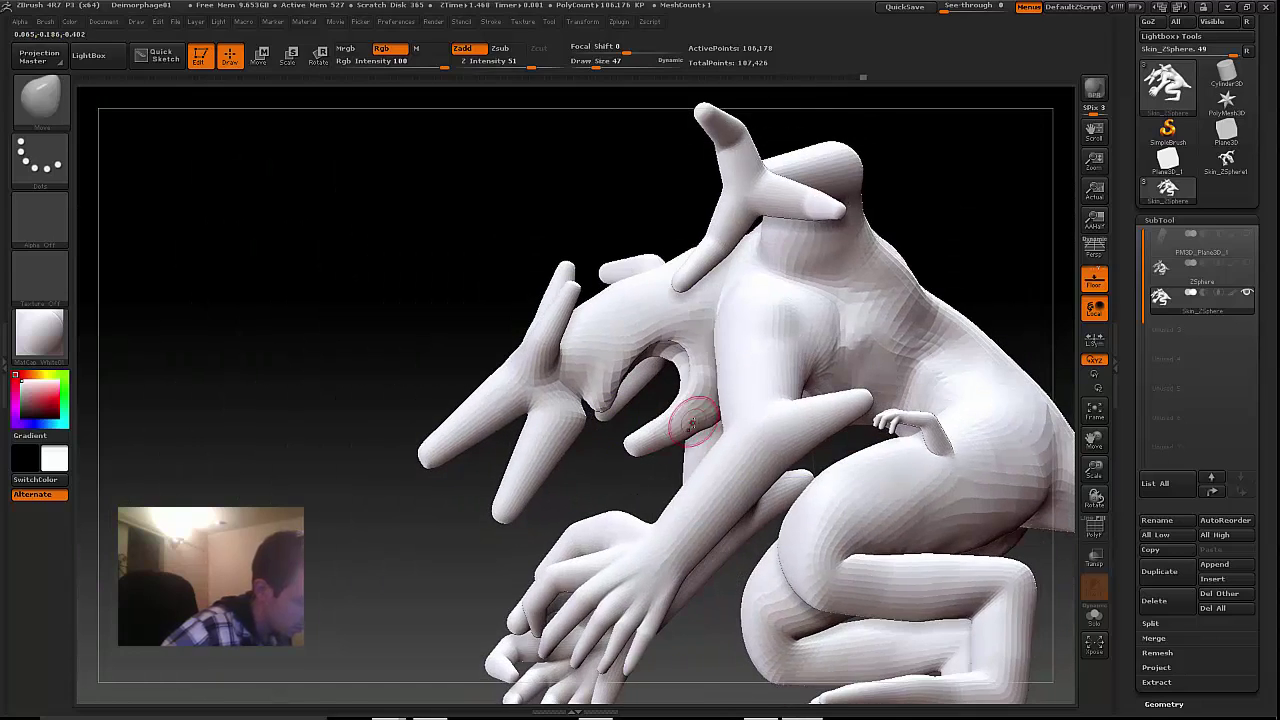
drag(616, 465, 571, 402)
mouse_move(405, 450)
mouse_down()
mouse_move(385, 520)
mouse_move(332, 601)
mouse_move(400, 455)
mouse_move(389, 537)
mouse_move(365, 550)
mouse_up()
drag(455, 635, 452, 588)
mouse_move(370, 560)
mouse_down()
mouse_move(383, 571)
mouse_move(380, 500)
mouse_up()
Step: Smooth the snout area between the facial horns
drag(1094, 440, 1186, 343)
mouse_move(935, 500)
mouse_down()
mouse_move(1065, 525)
mouse_move(1000, 560)
mouse_move(1071, 536)
mouse_move(986, 603)
mouse_up()
drag(690, 550, 430, 530)
shift+drag(660, 322, 671, 329)
drag(440, 345, 491, 386)
Step: Divide the mesh to subdivision level 3 and smooth the face
drag(1210, 652, 1210, 526)
click(1164, 580)
click(1155, 160)
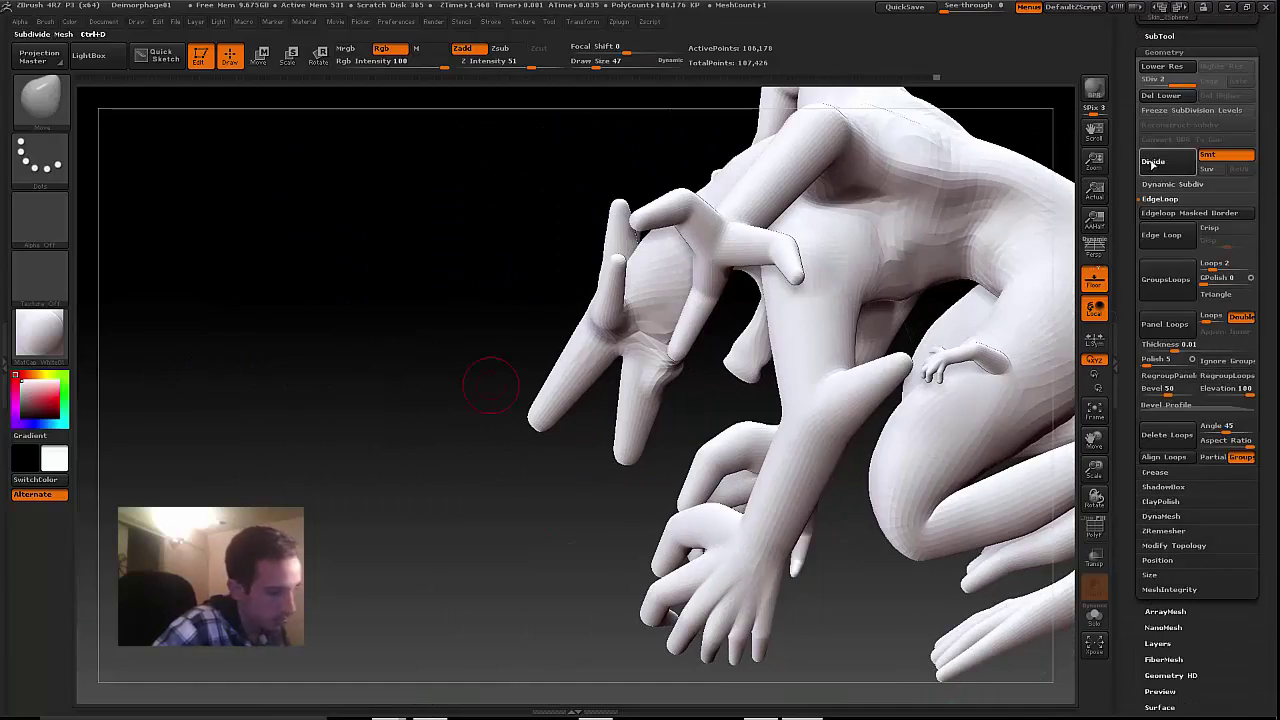
drag(500, 420, 450, 385)
shift+drag(651, 343, 663, 352)
drag(350, 445, 483, 417)
drag(270, 470, 386, 457)
Step: Adjust the upper back, flanks and front arms with the Move brush at draw size 82
drag(440, 530, 455, 600)
drag(1094, 469, 1043, 477)
mouse_move(975, 500)
mouse_down()
mouse_move(851, 529)
mouse_move(860, 514)
mouse_move(848, 542)
mouse_up()
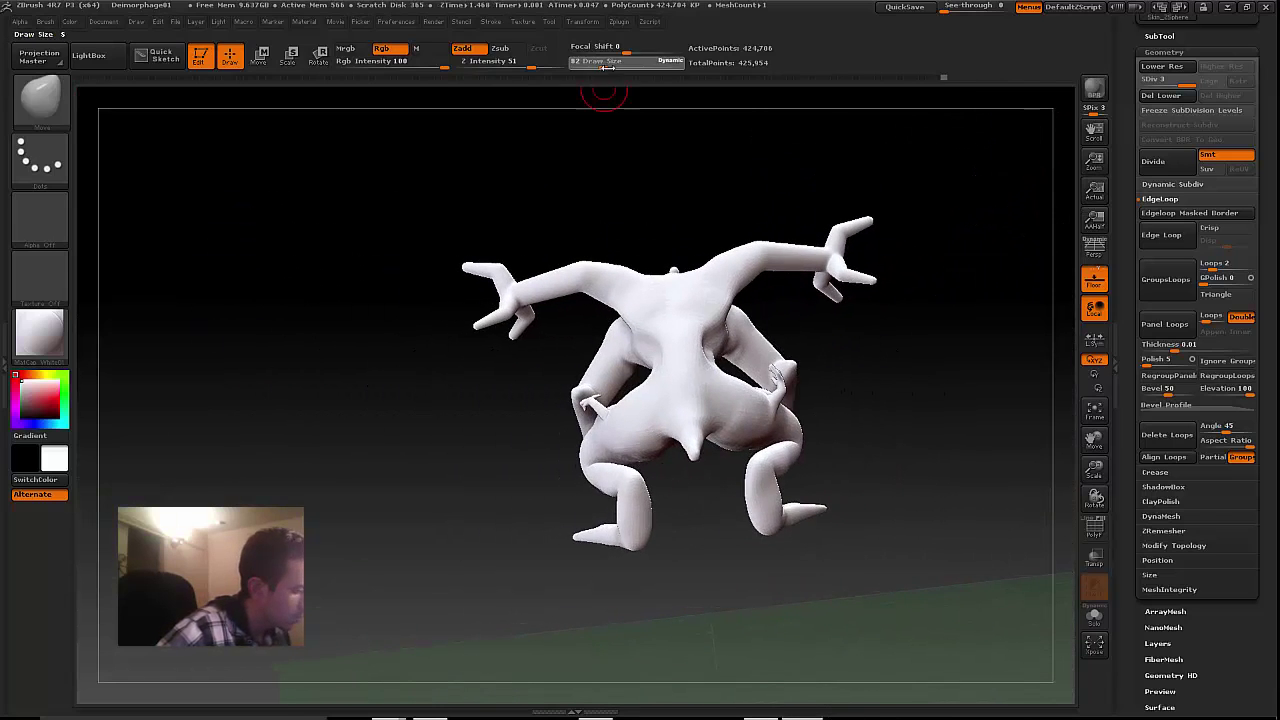
drag(603, 64, 604, 64)
drag(430, 420, 475, 415)
drag(655, 329, 668, 335)
drag(430, 420, 480, 410)
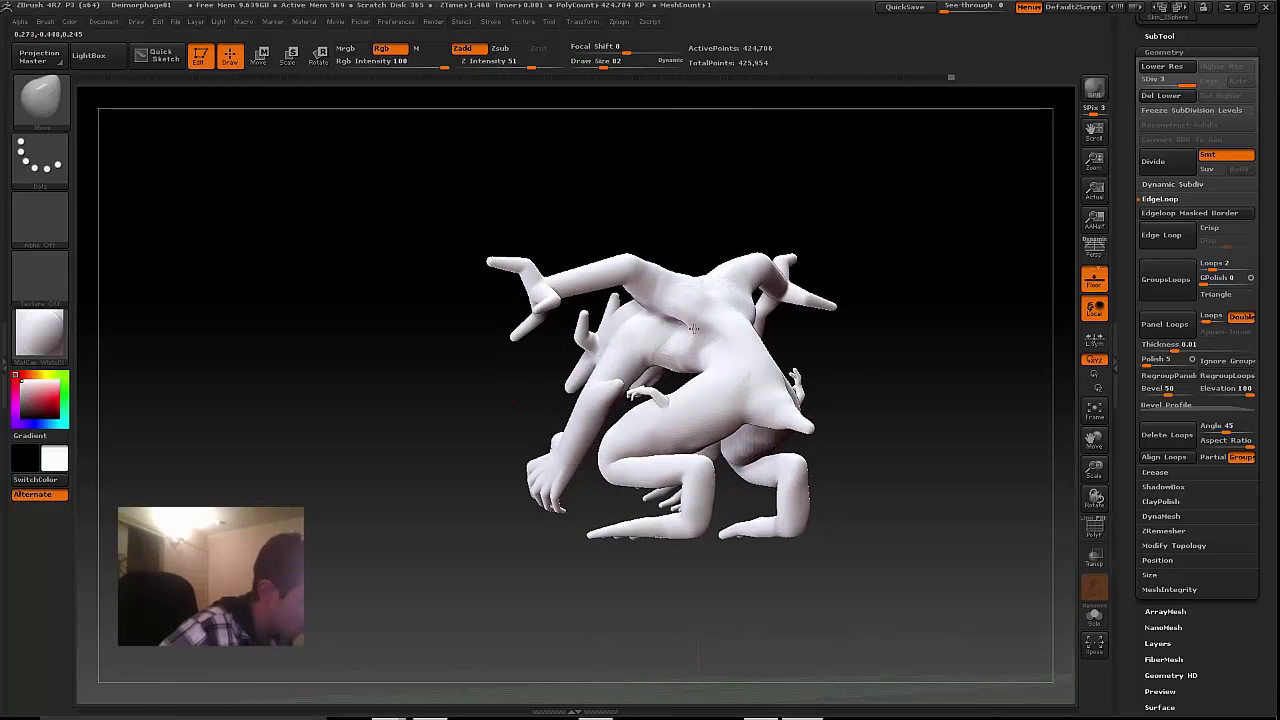
mouse_move(770, 300)
mouse_down()
mouse_move(551, 386)
mouse_move(540, 420)
mouse_up()
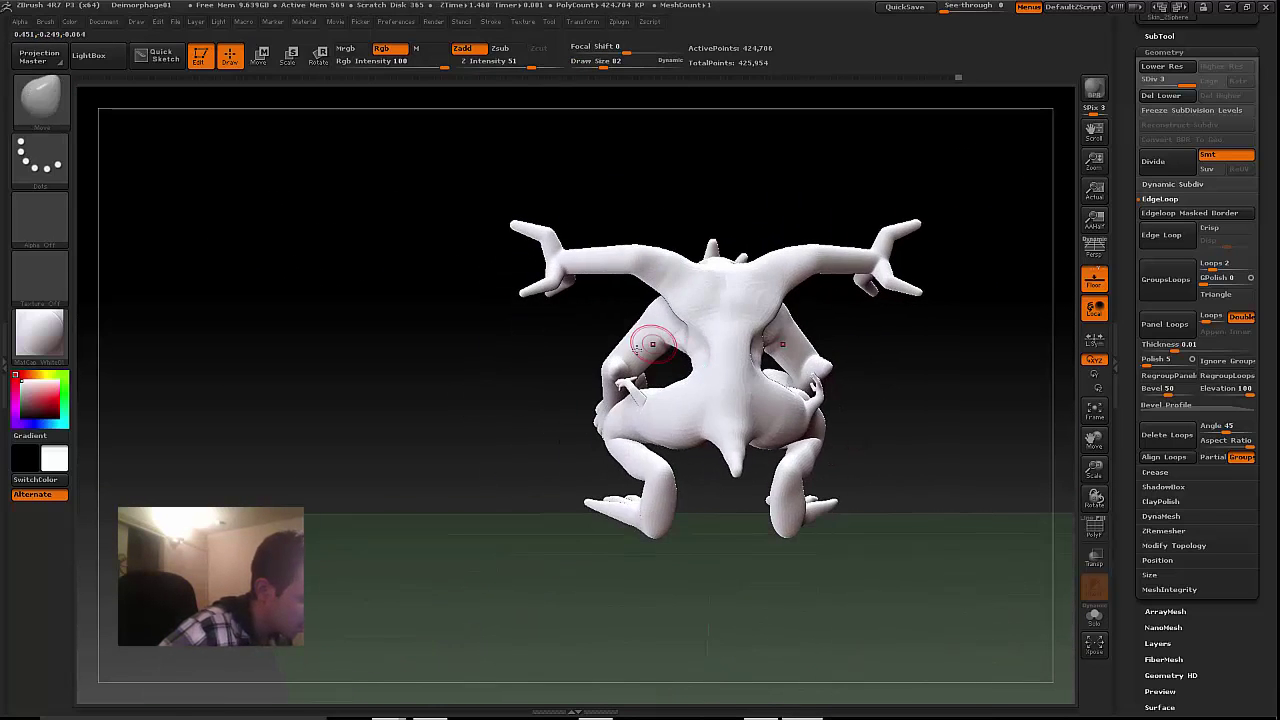
drag(450, 390, 485, 425)
drag(591, 371, 600, 362)
drag(450, 410, 505, 400)
drag(694, 337, 600, 313)
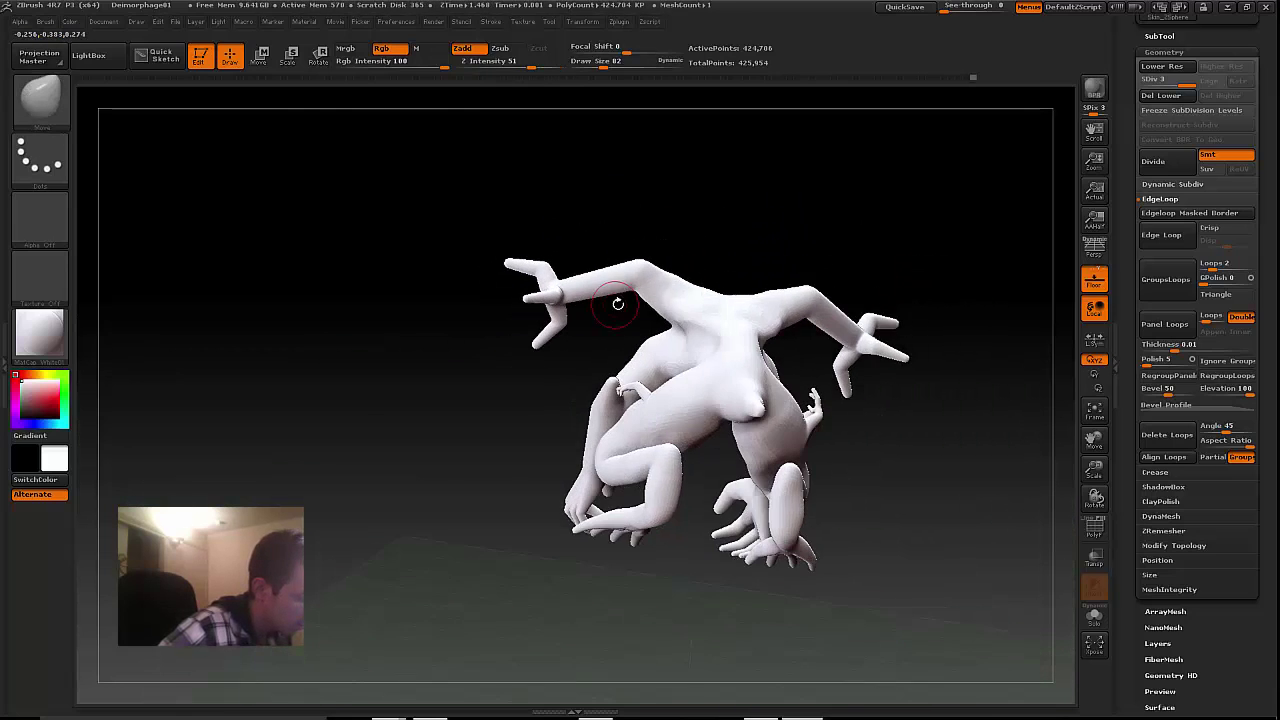
Step: Refine the creature's torso and limb proportions with the Move brush, reducing the draw size to 65
mouse_move(460, 403)
mouse_down()
mouse_move(495, 370)
mouse_move(486, 303)
mouse_move(450, 350)
mouse_move(505, 375)
mouse_move(520, 440)
mouse_up()
drag(645, 405, 705, 385)
mouse_move(560, 385)
mouse_down()
mouse_move(640, 400)
mouse_move(600, 385)
mouse_up()
mouse_move(500, 338)
mouse_down()
mouse_move(597, 326)
mouse_move(610, 275)
mouse_up()
mouse_move(404, 495)
mouse_down()
mouse_move(854, 457)
mouse_move(686, 529)
mouse_move(669, 498)
mouse_move(803, 537)
mouse_move(830, 625)
mouse_move(740, 411)
mouse_move(666, 407)
mouse_move(632, 438)
mouse_up()
mouse_move(1056, 420)
mouse_down()
mouse_move(529, 405)
mouse_move(500, 503)
mouse_move(749, 346)
mouse_up()
mouse_move(681, 376)
mouse_down()
mouse_move(540, 446)
mouse_move(637, 540)
mouse_move(585, 530)
mouse_move(617, 497)
mouse_move(640, 520)
mouse_move(630, 460)
mouse_move(683, 400)
mouse_move(715, 391)
mouse_move(560, 430)
mouse_move(505, 480)
mouse_move(474, 482)
mouse_up()
mouse_move(474, 482)
right_down()
mouse_move(527, 400)
mouse_move(577, 487)
mouse_move(600, 430)
mouse_move(474, 475)
right_up()
mouse_move(474, 475)
mouse_down()
mouse_move(480, 549)
mouse_move(340, 523)
mouse_move(1160, 317)
mouse_move(1155, 330)
mouse_up()
mouse_move(690, 221)
mouse_down()
mouse_move(729, 494)
mouse_move(1083, 457)
mouse_move(589, 491)
mouse_move(602, 207)
mouse_move(529, 171)
mouse_up()
drag(1094, 440, 1097, 548)
mouse_move(540, 420)
mouse_down()
mouse_move(467, 473)
mouse_move(607, 372)
mouse_up()
mouse_move(656, 314)
mouse_down()
mouse_move(690, 262)
mouse_move(579, 315)
mouse_move(591, 537)
mouse_move(634, 508)
mouse_move(575, 382)
mouse_move(591, 354)
mouse_up()
mouse_move(503, 448)
mouse_down()
mouse_move(520, 425)
mouse_move(886, 543)
mouse_move(940, 520)
mouse_up()
mouse_move(468, 432)
mouse_down()
mouse_move(482, 455)
mouse_move(470, 440)
mouse_up()
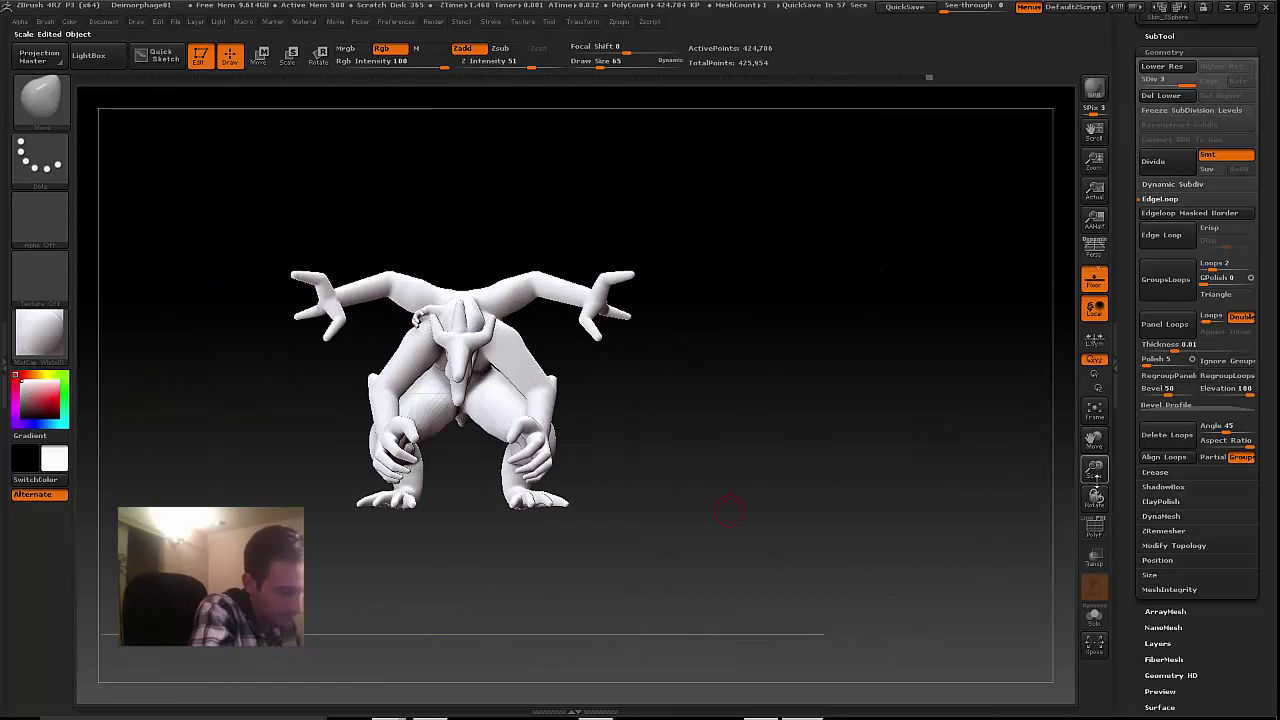
Step: Examine the creature's overall silhouette and the arm and back forms from the front, side and rear three-quarter views
drag(1097, 480, 1060, 474)
drag(760, 505, 671, 486)
drag(1094, 469, 1169, 487)
drag(792, 525, 789, 655)
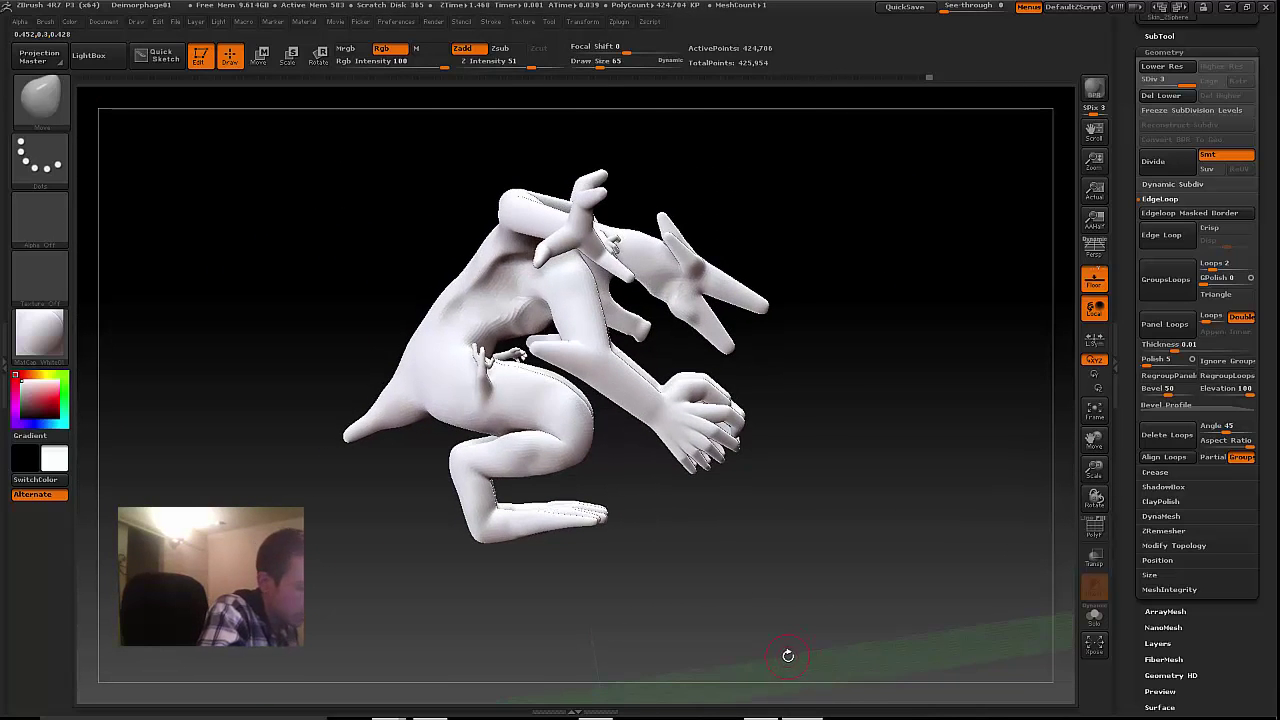
drag(1034, 676, 957, 594)
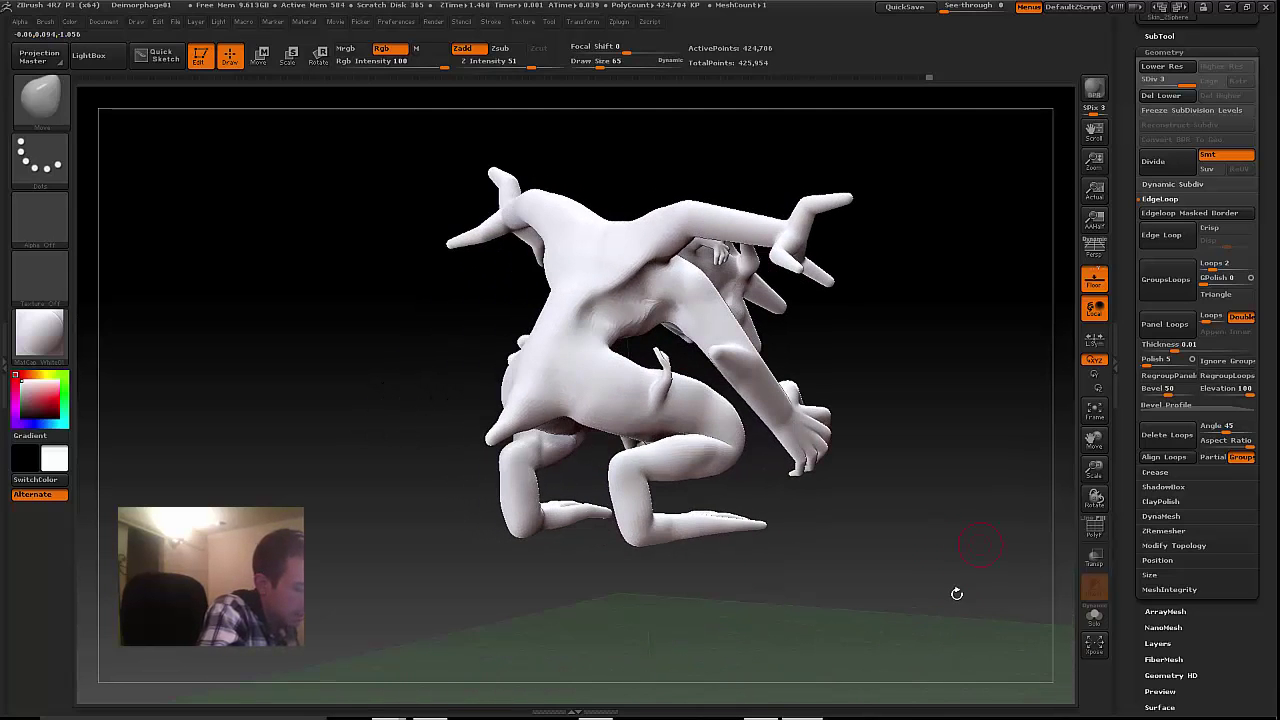
drag(967, 521, 949, 535)
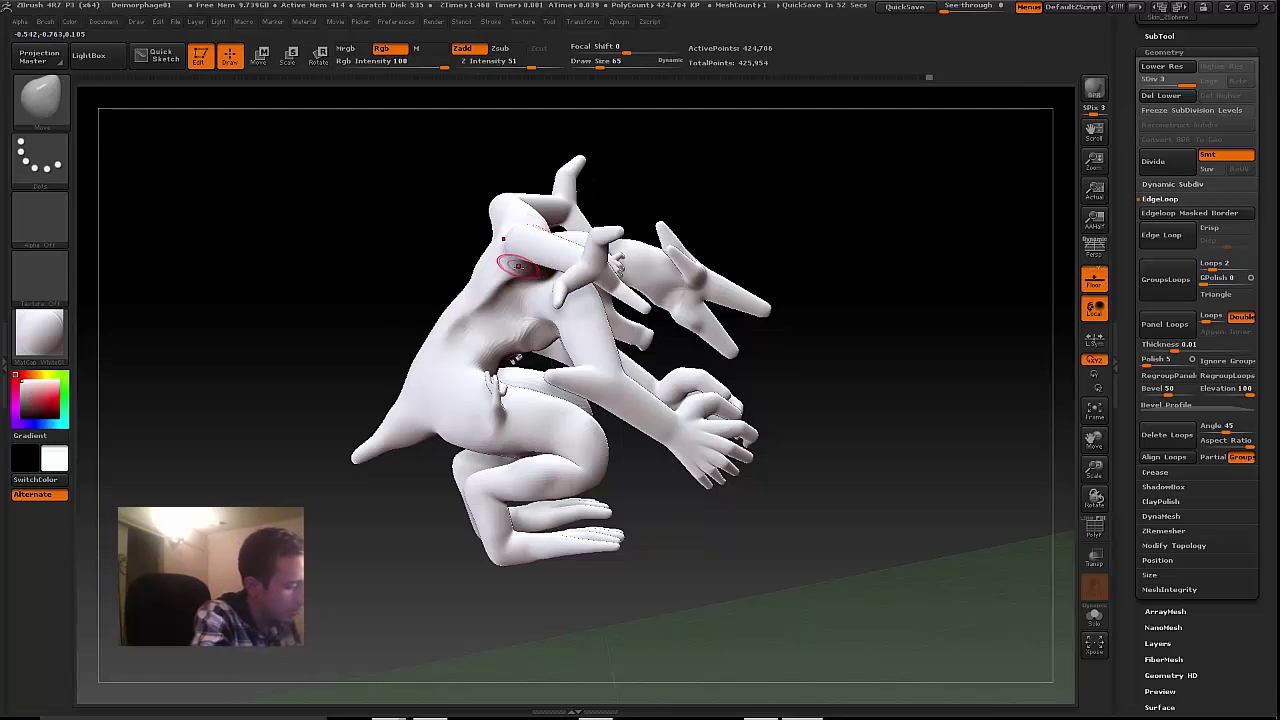
drag(352, 312, 447, 338)
drag(508, 398, 408, 388)
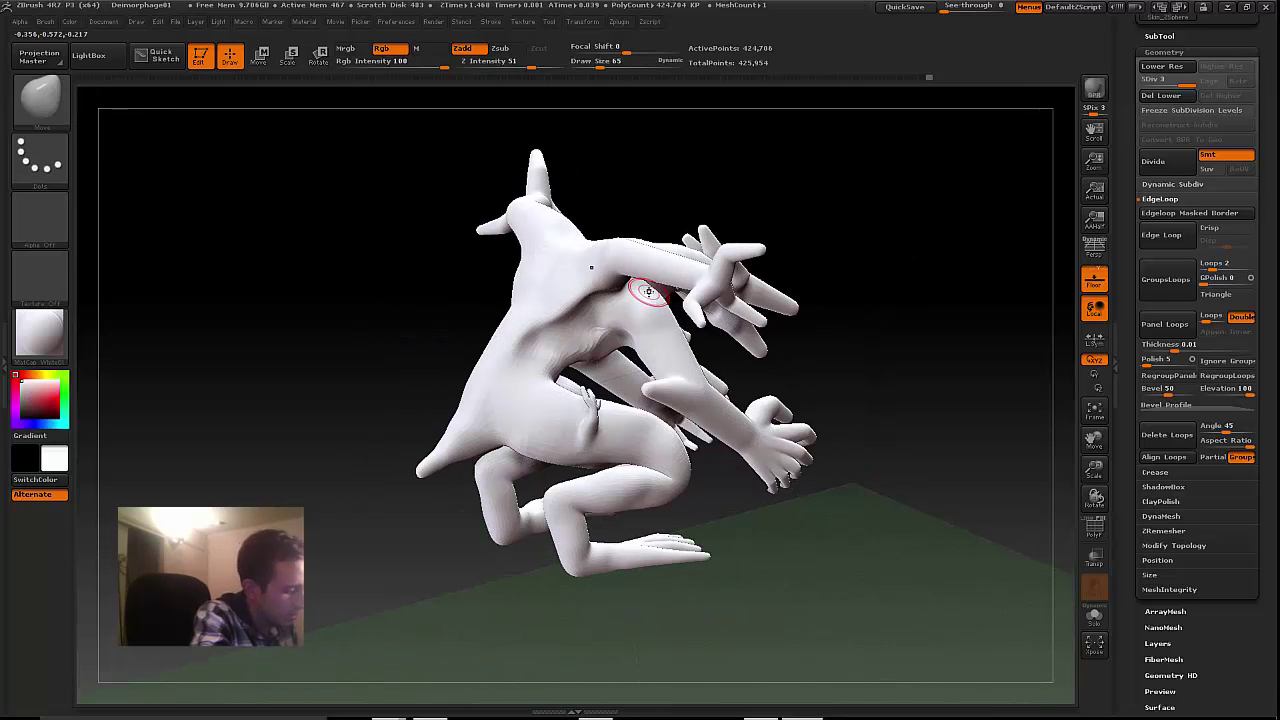